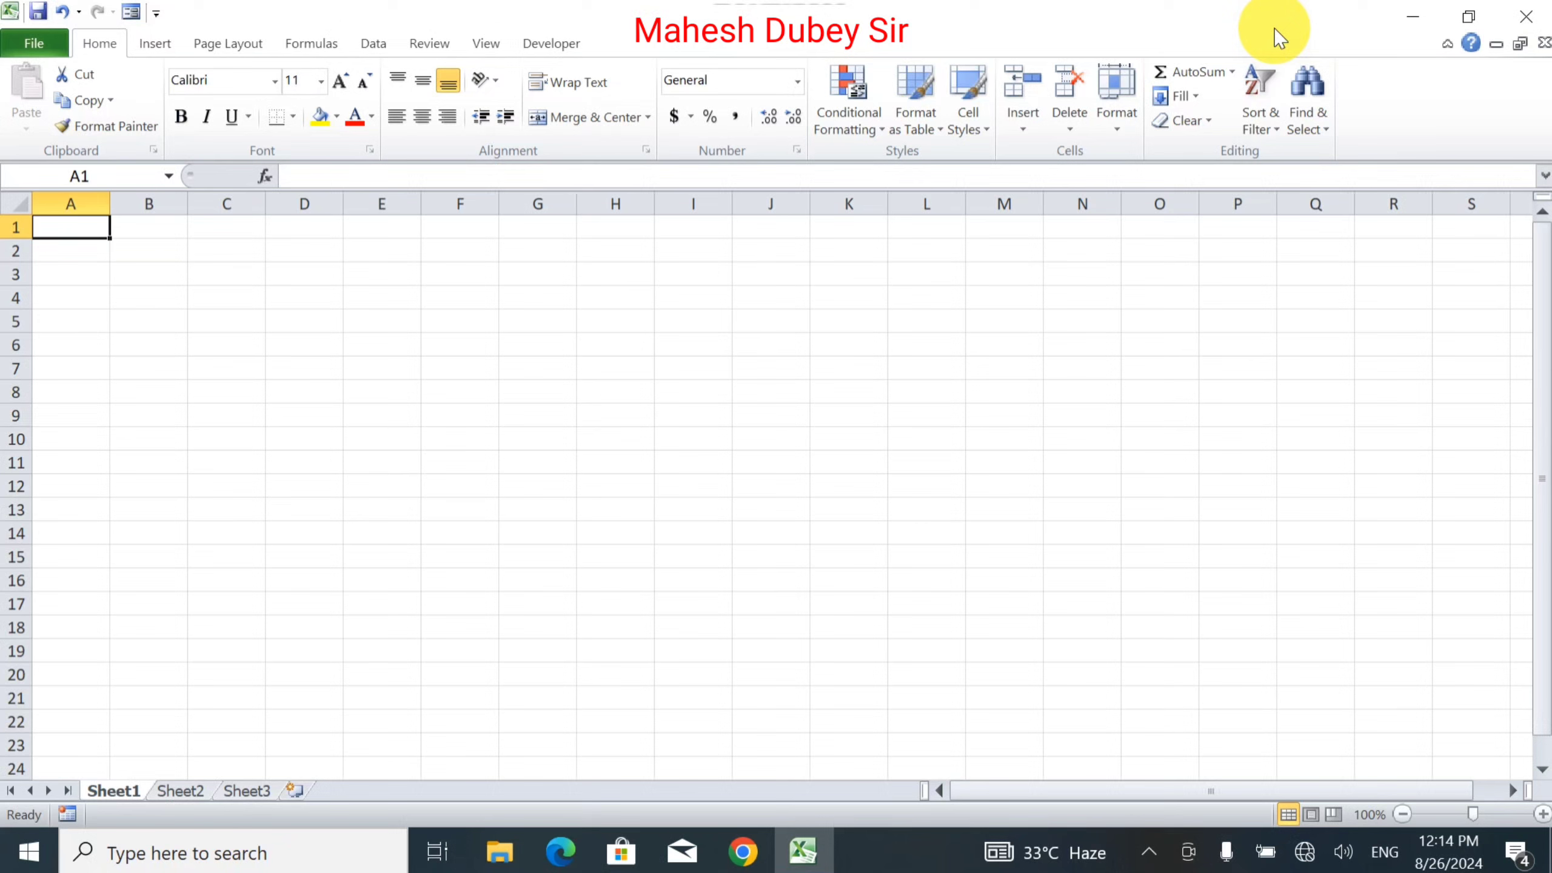
Enter the title "Monthly Budget" in cell A1
text(Mu)
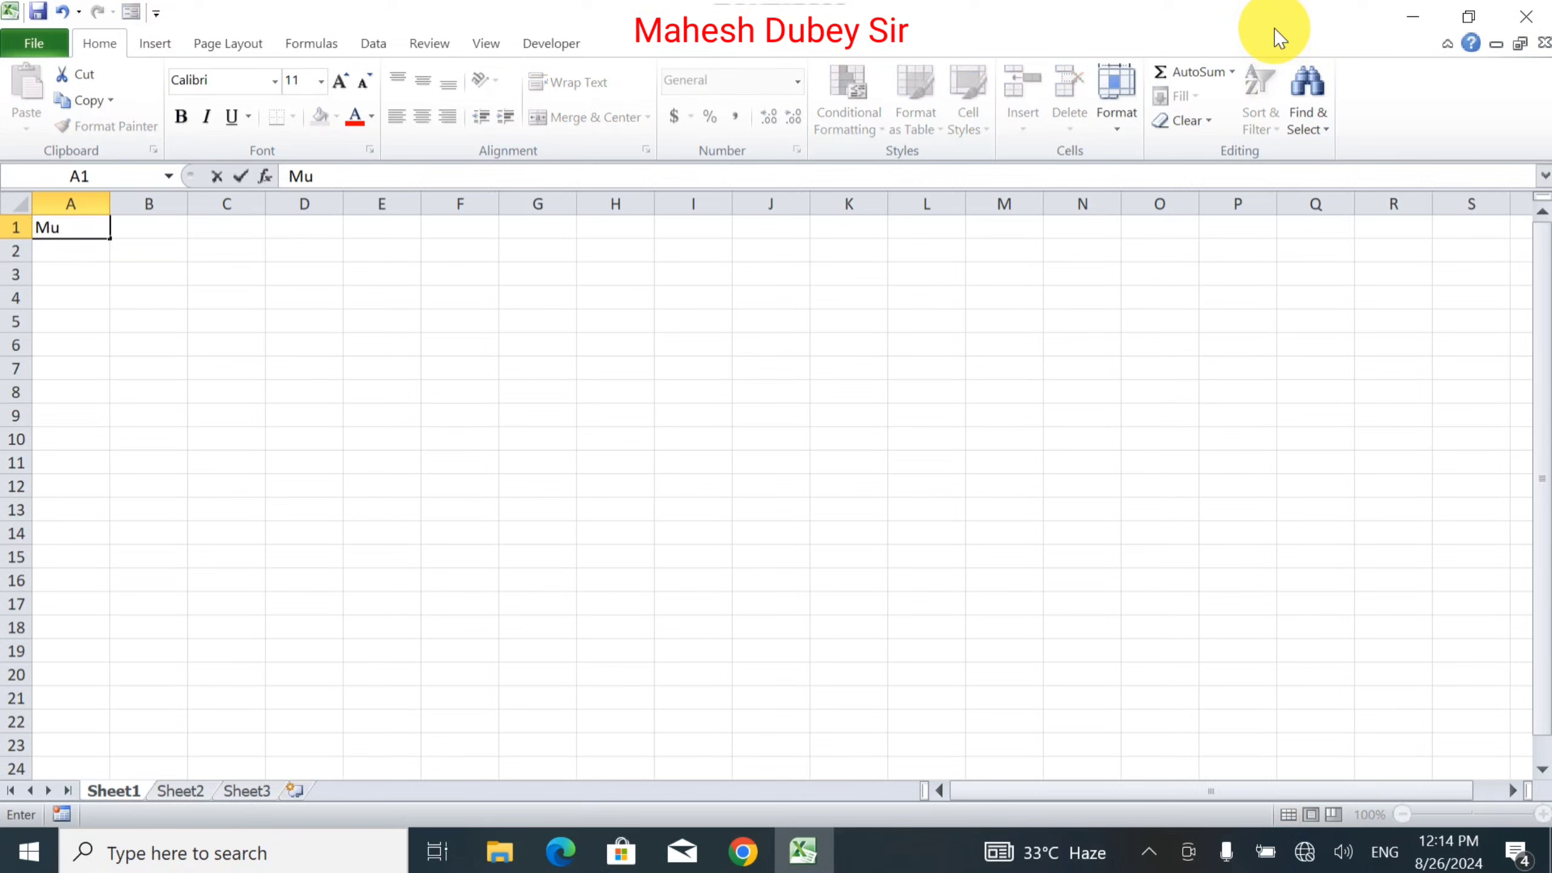
key(BackSpace)
text(onthly Bu)
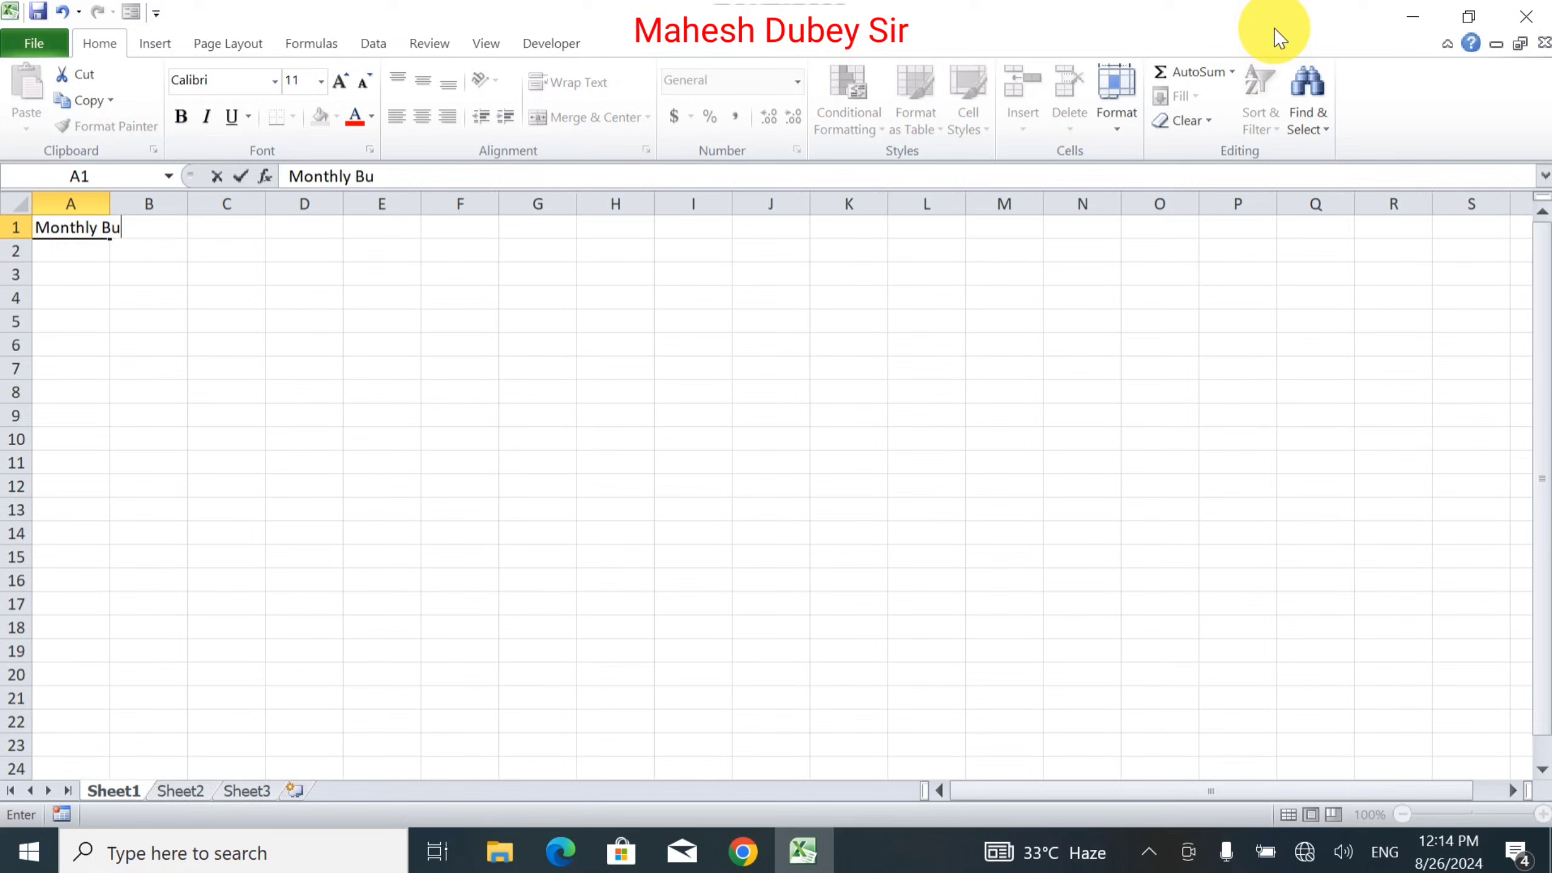
text(dger)
key(BackSpace)
text(t)
key(Return)
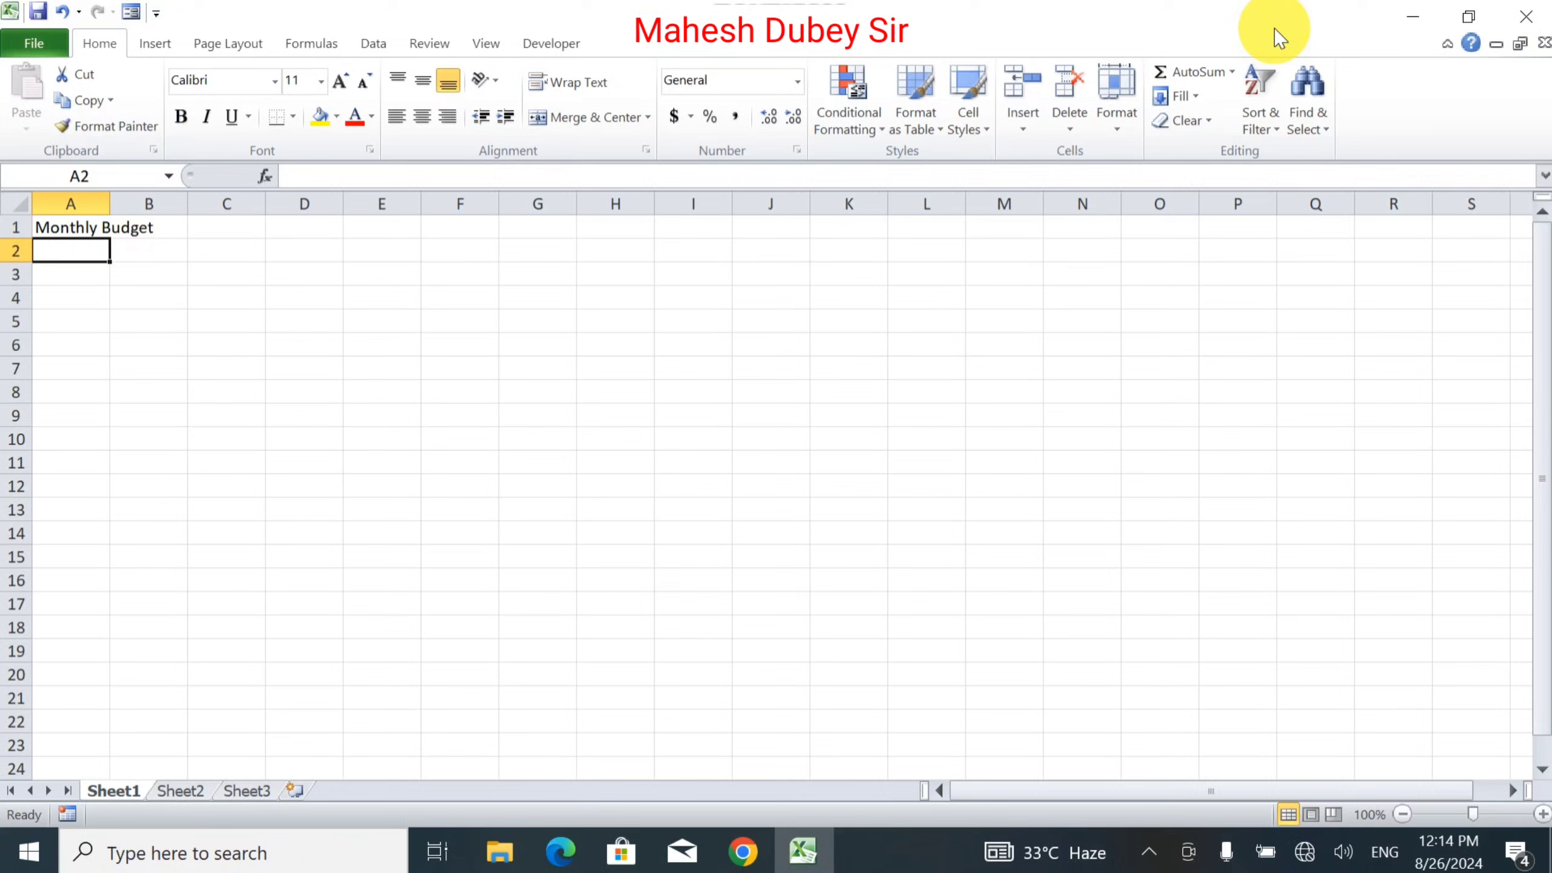
Enter the column headers Sr, Expenses and Budget in cells A2 to C2
text(Sr)
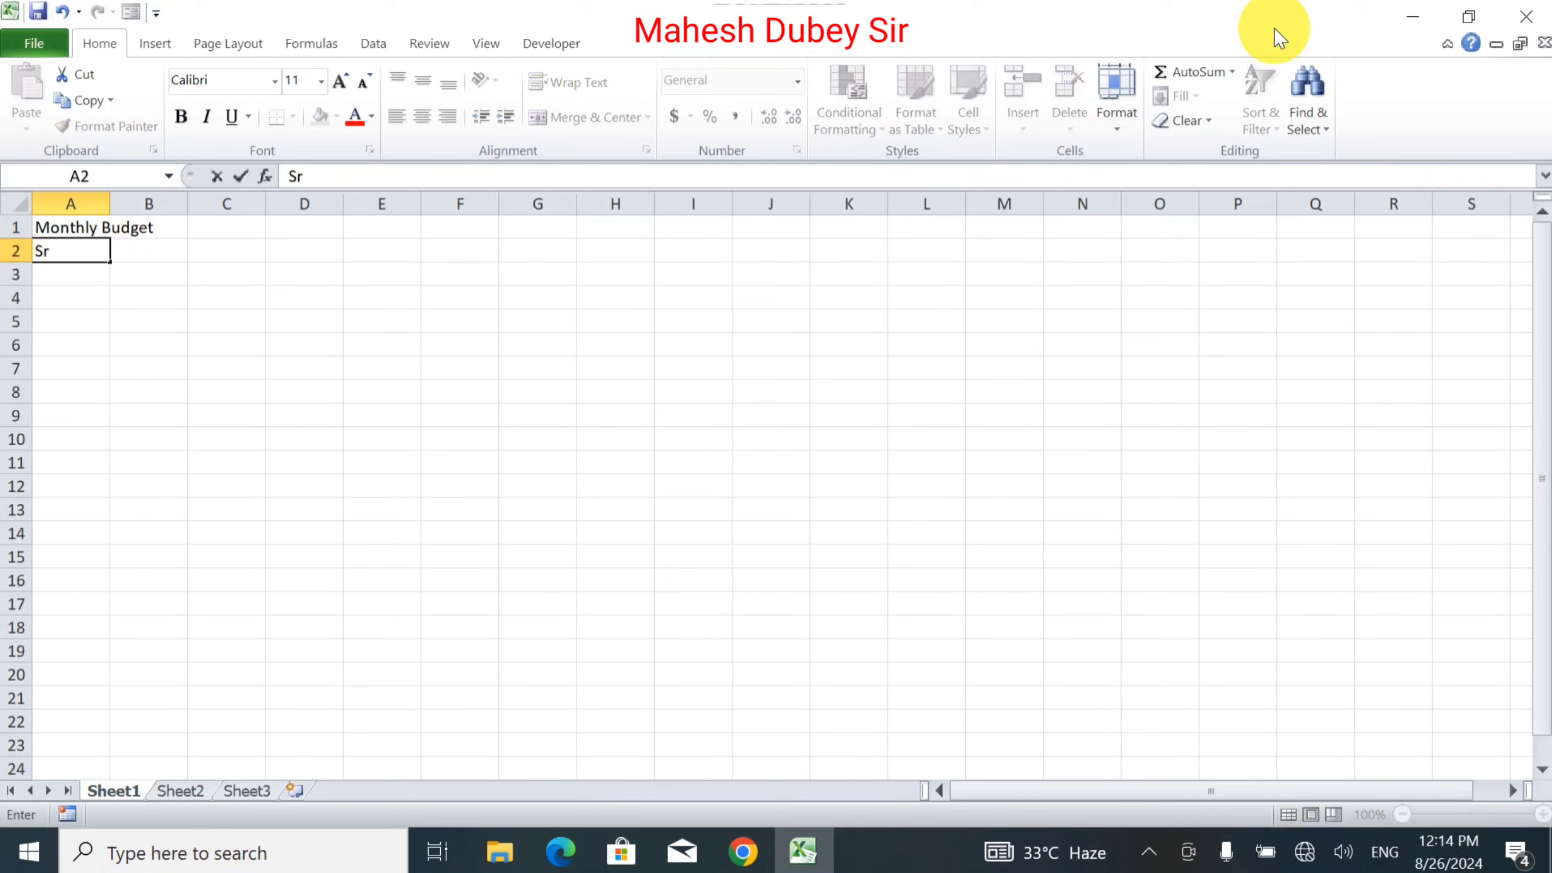
key(Tab)
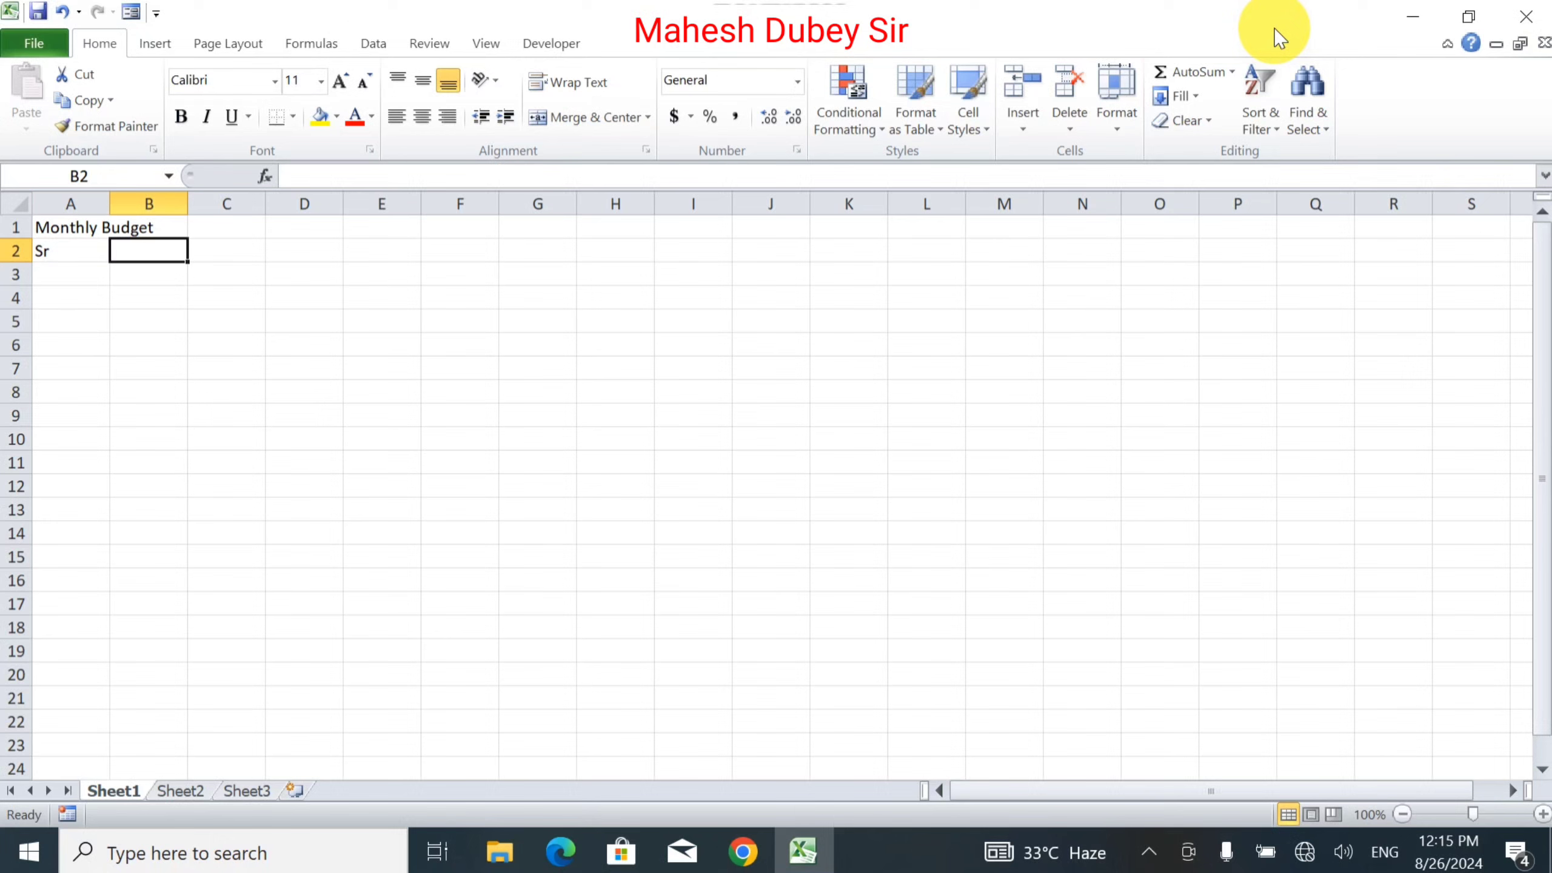
text(Expenm)
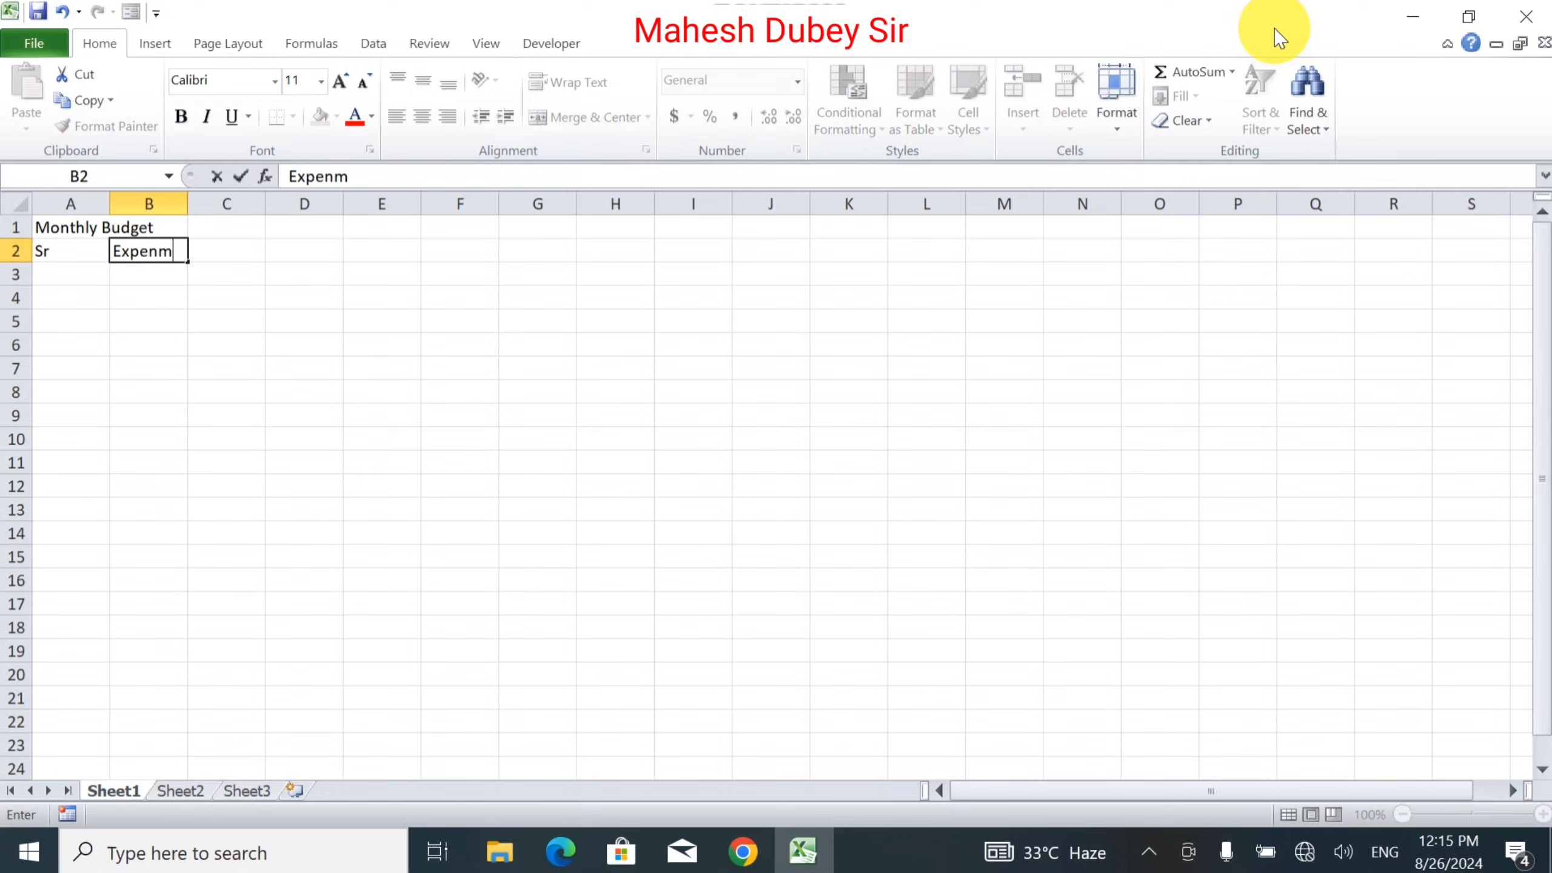
key(BackSpace)
text(ses)
key(Tab)
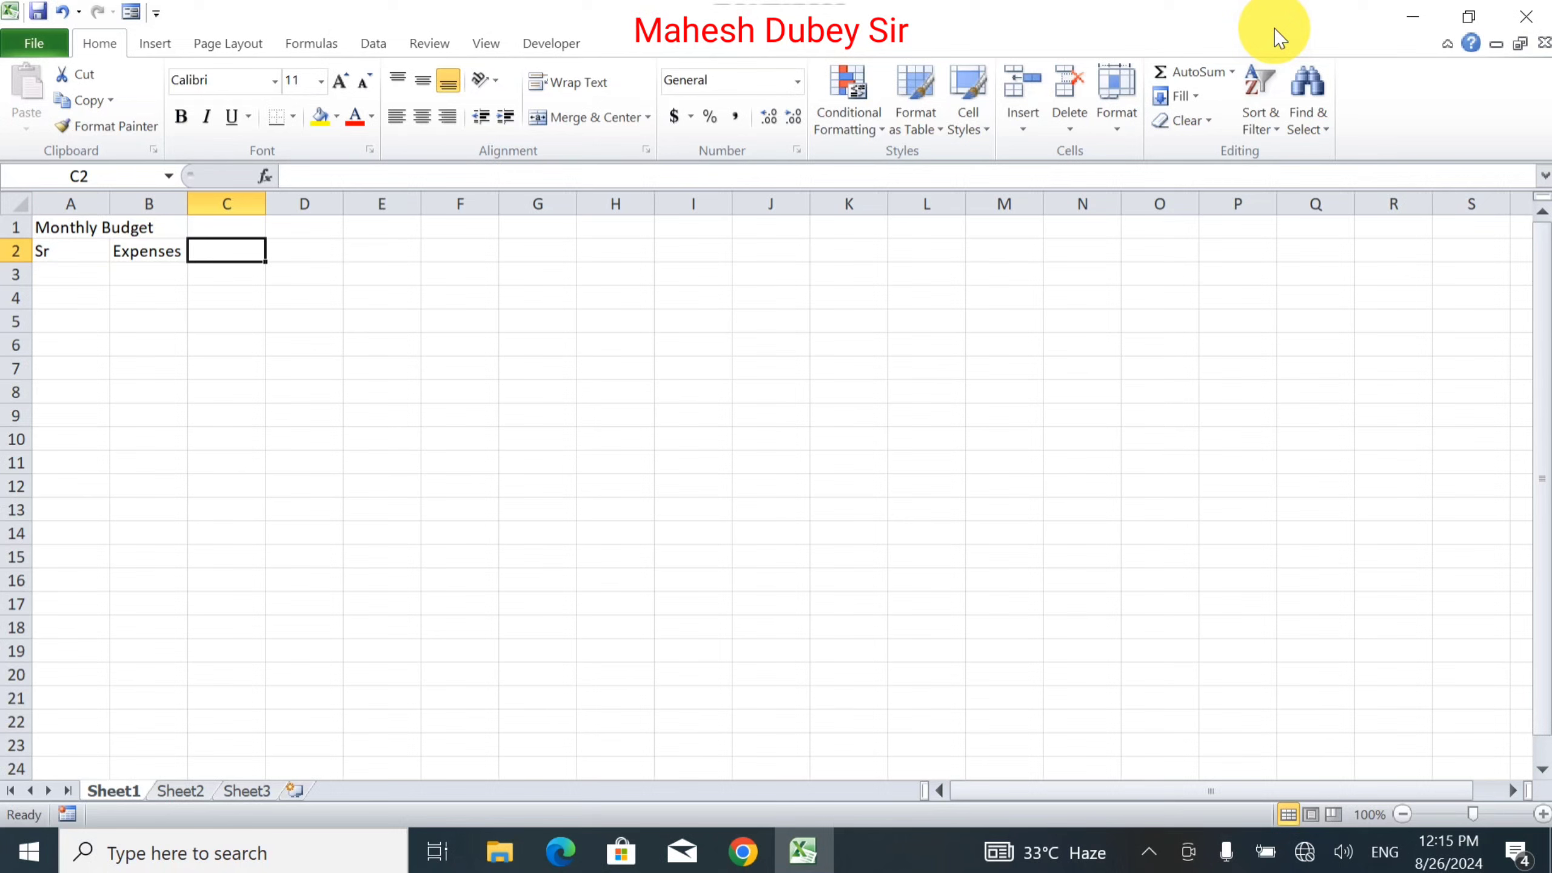
text(B)
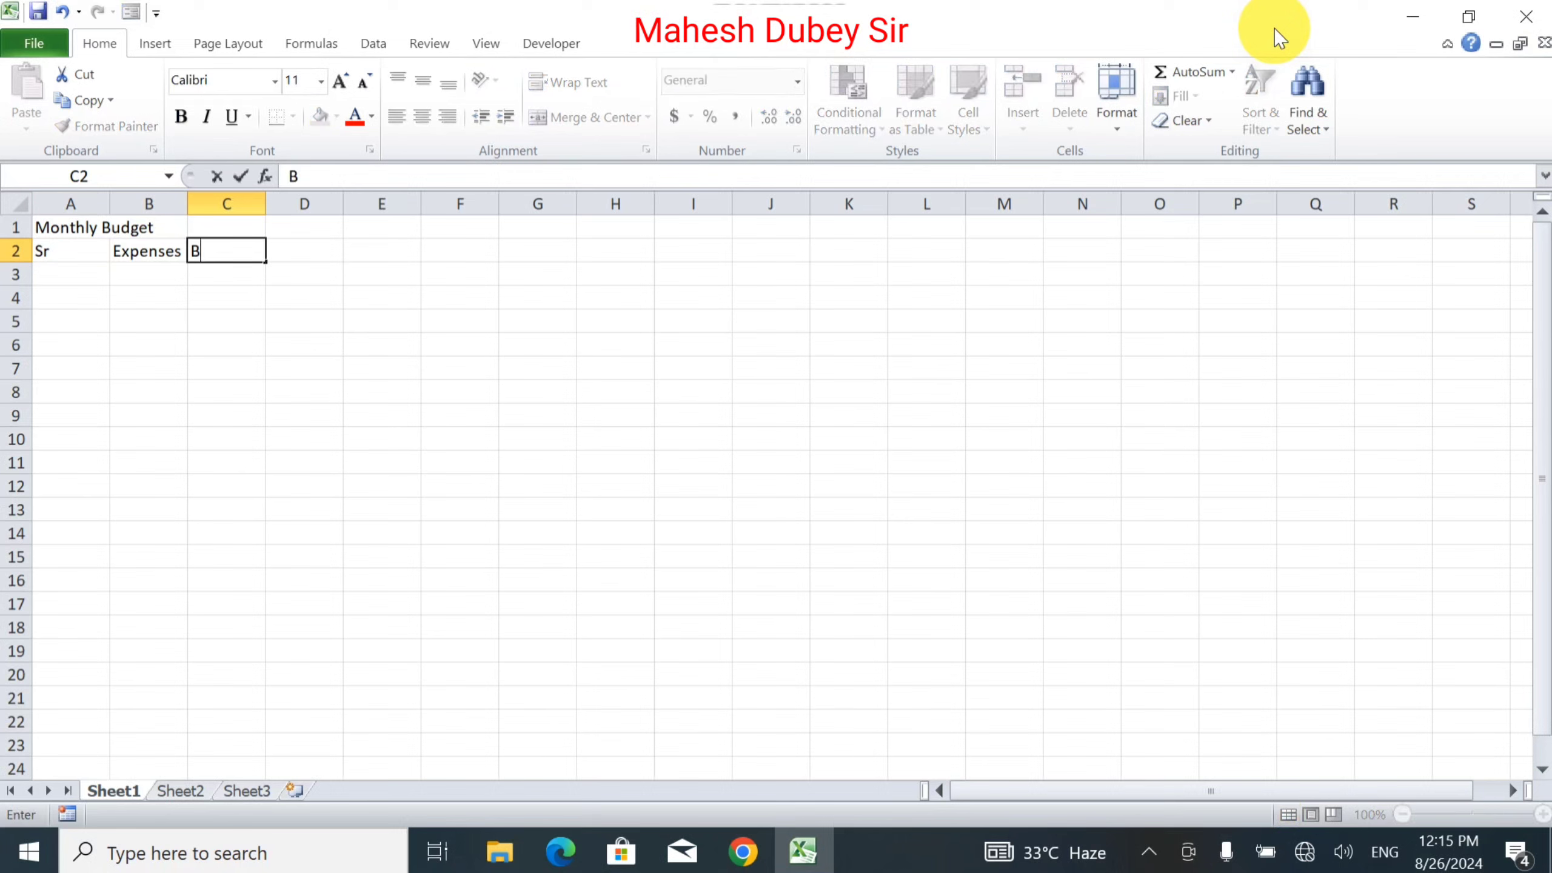
text(udget)
key(Tab)
Complete the header row with Actual, Status and Amount Over in cells D2 to F2
text(A)
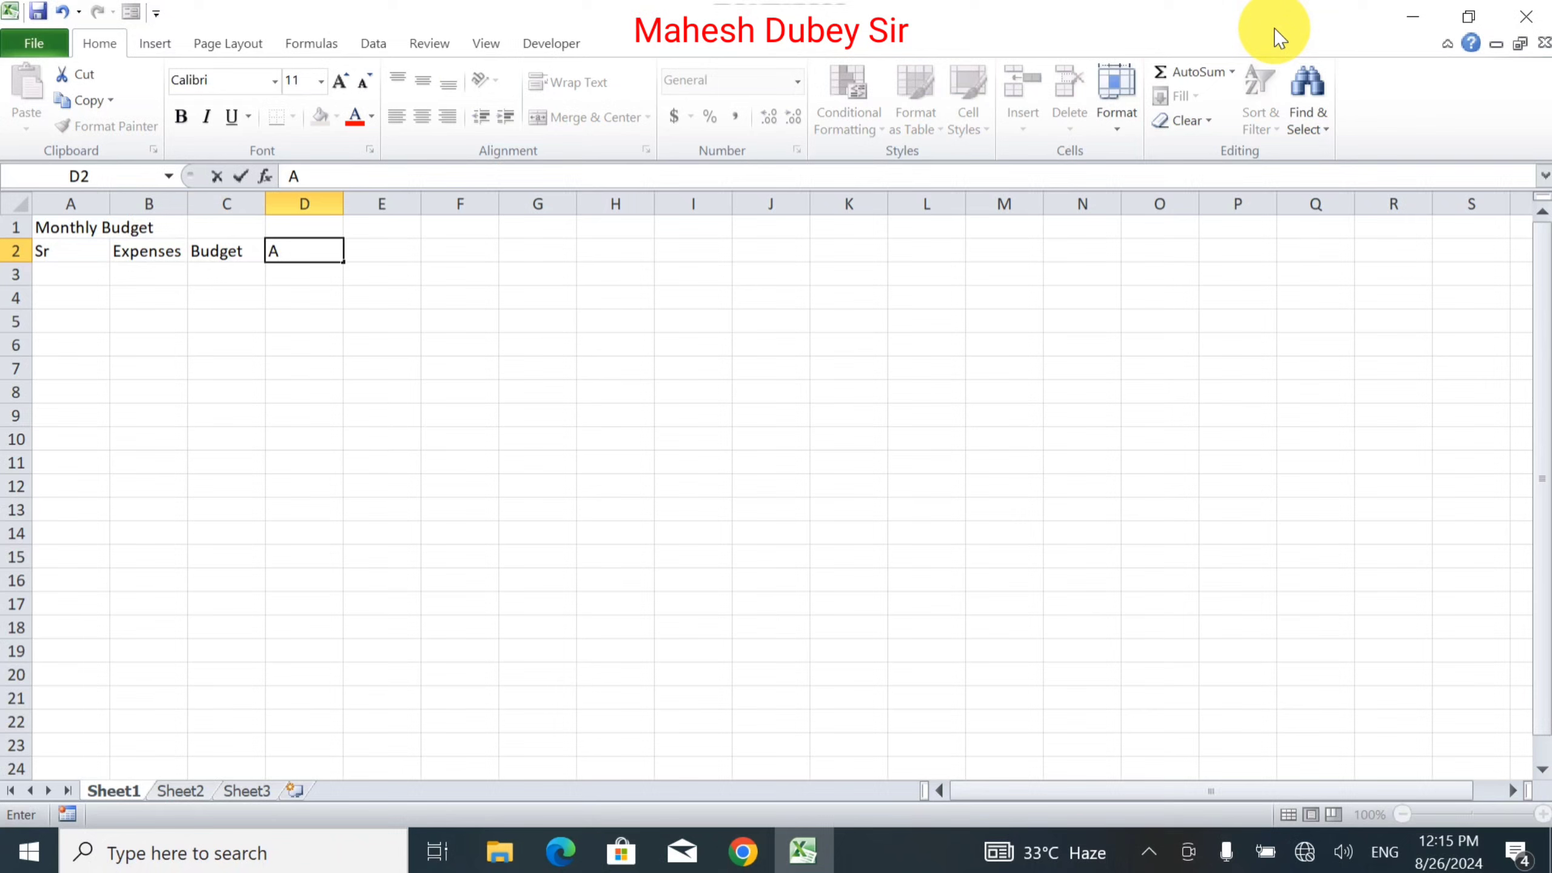
text(ctual)
key(Tab)
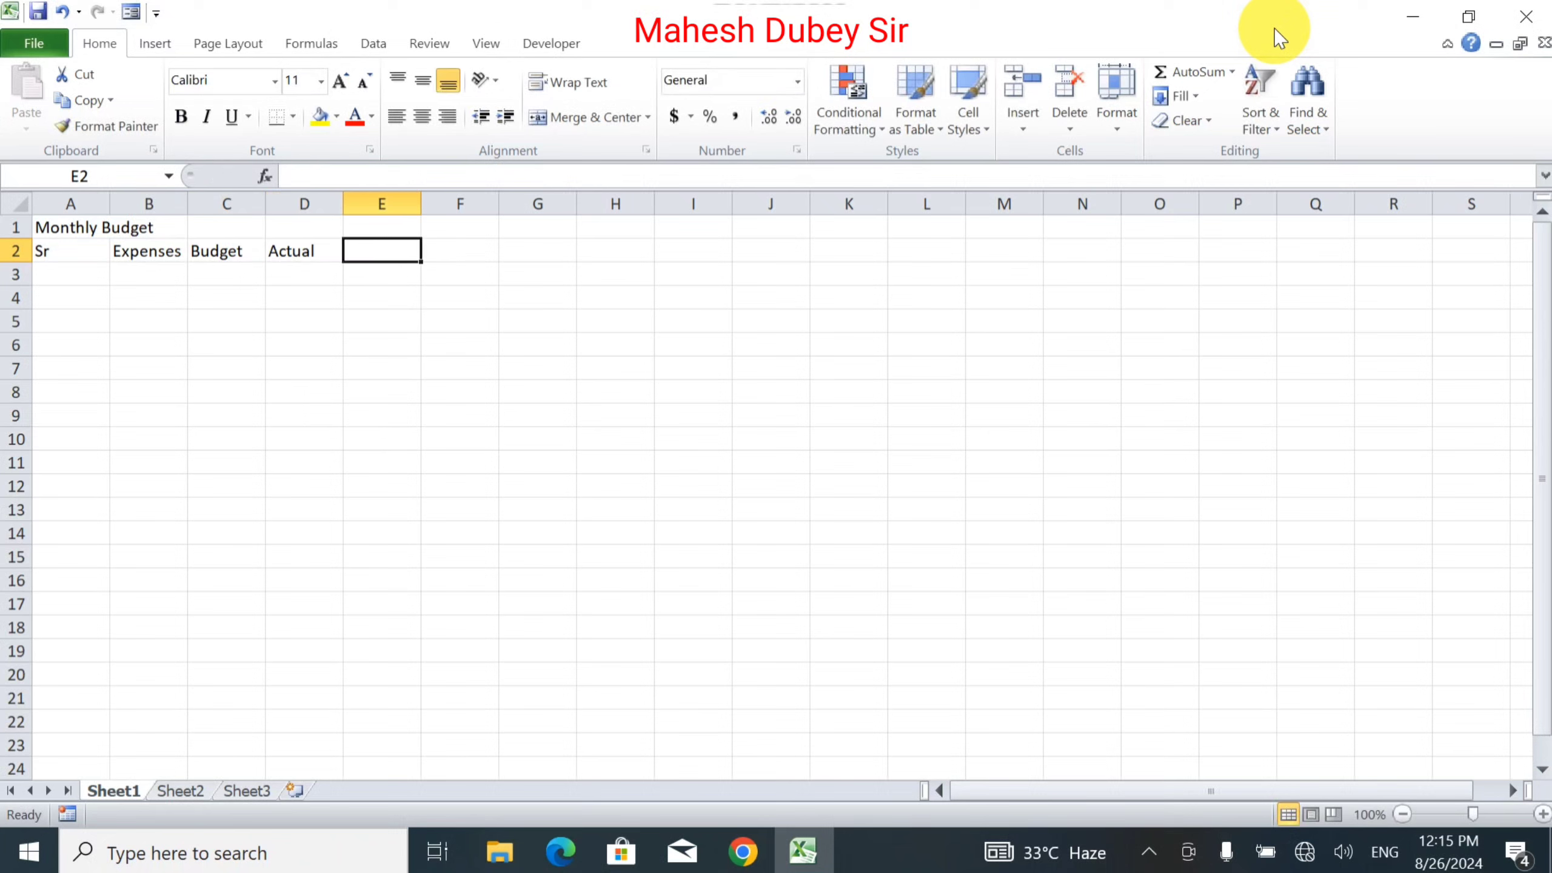
text(State)
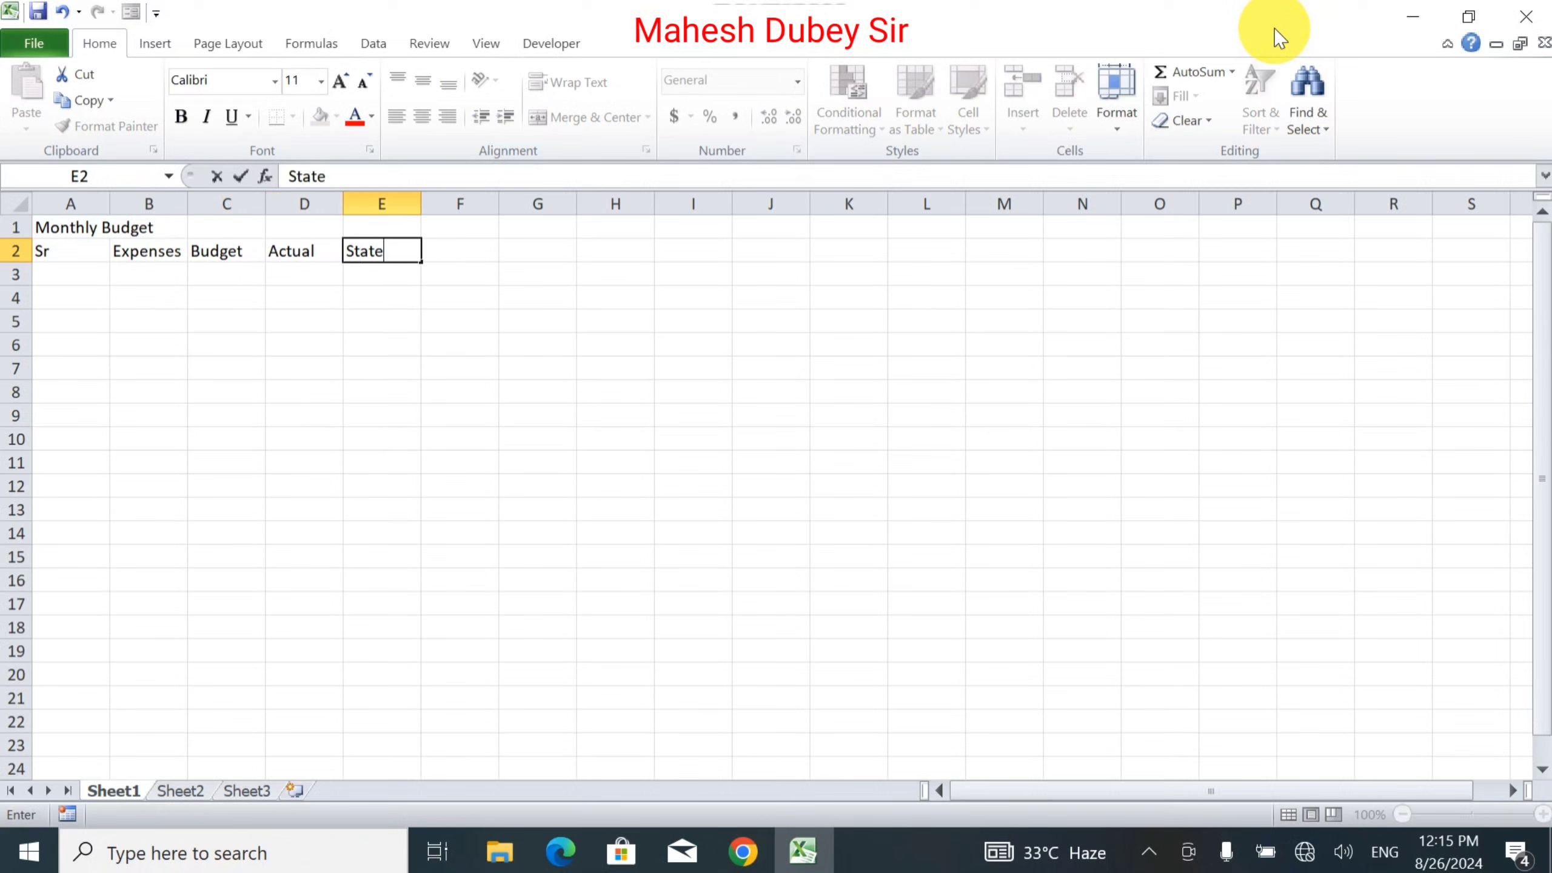
key(BackSpace)
text(us)
key(Tab)
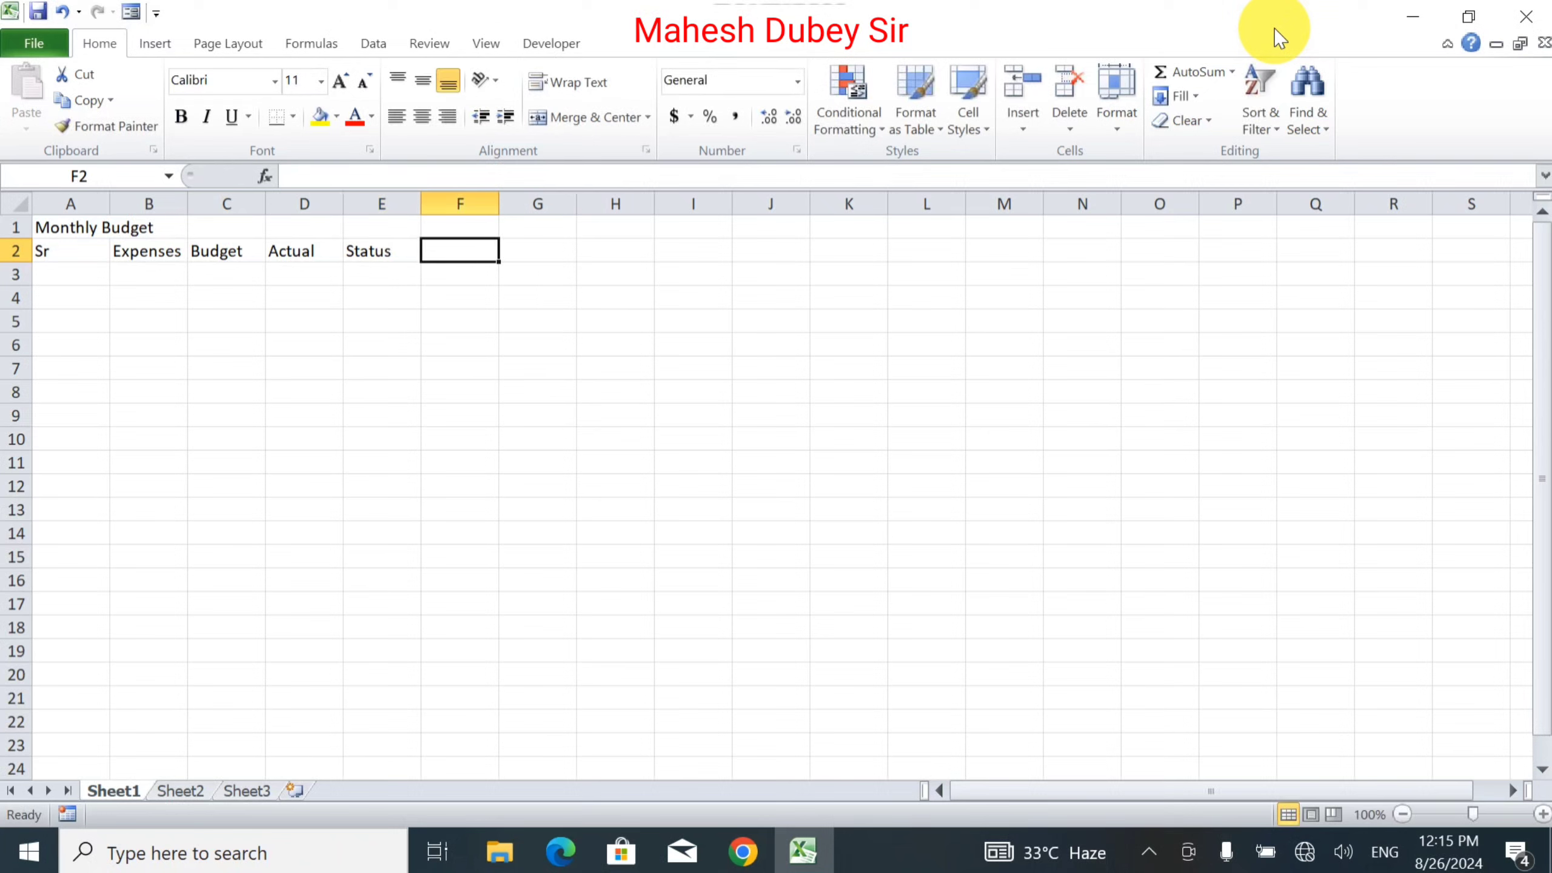
text(A)
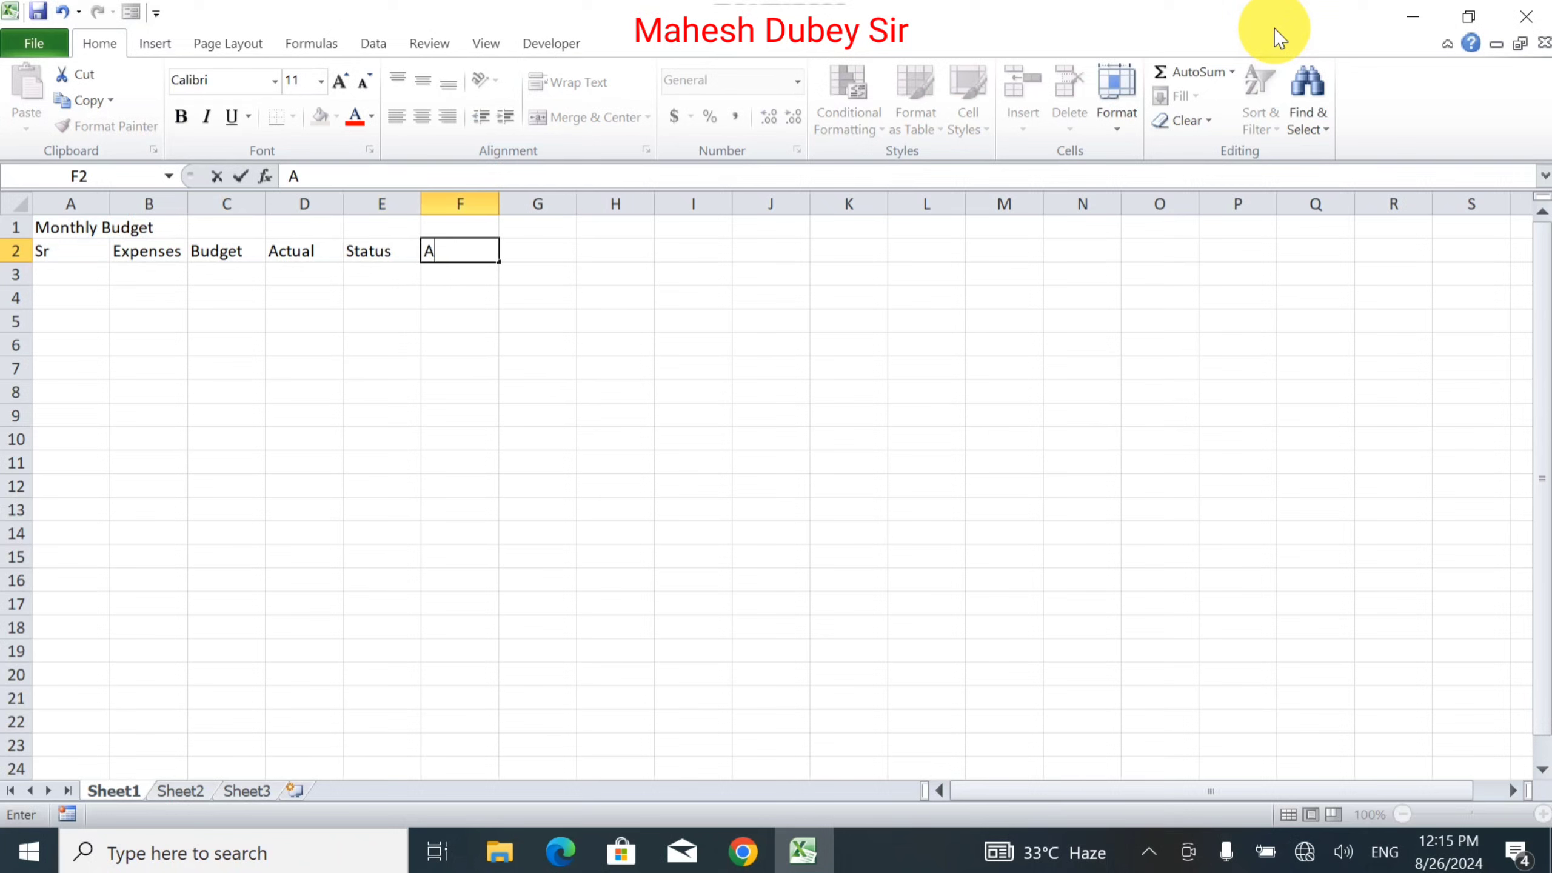
text(mount Over)
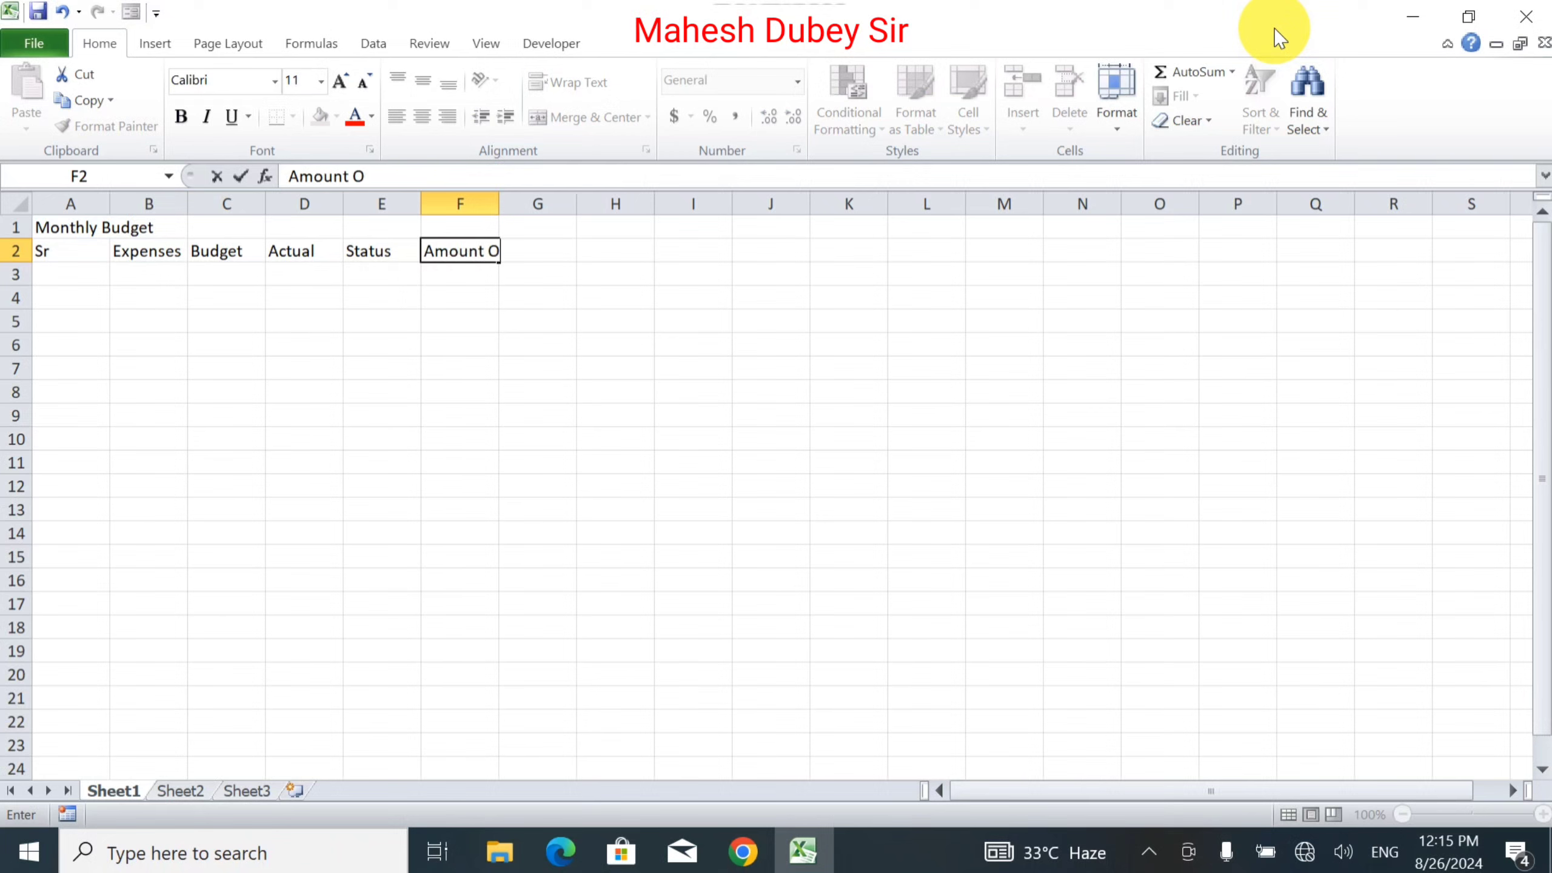
key(Return)
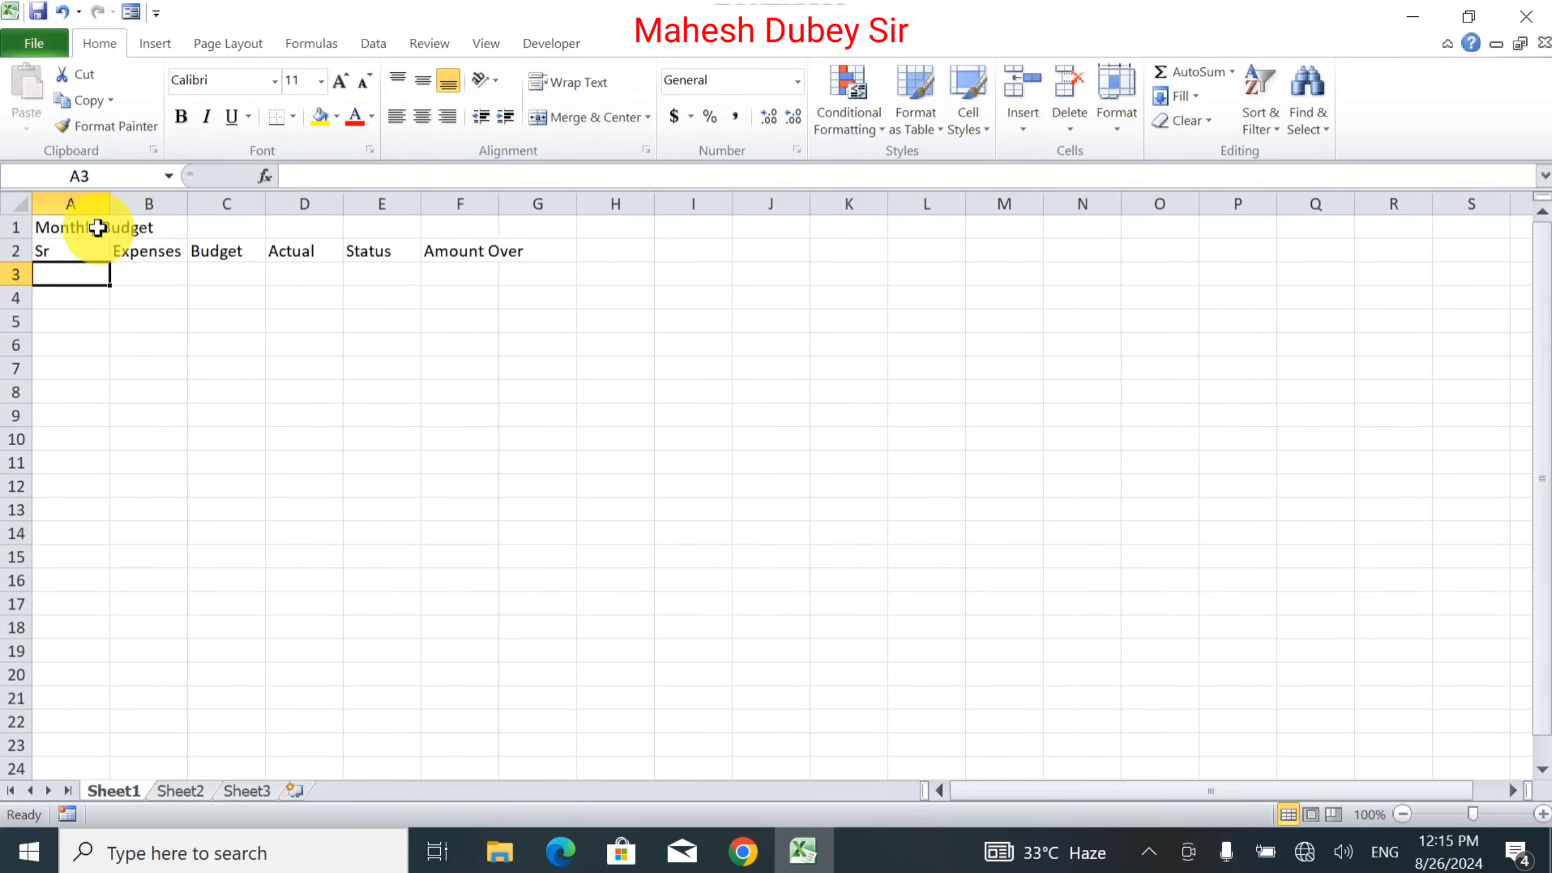
Merge and center the title across A1:F1 and format it as 16 pt bold with a light orange fill
drag(98, 227, 489, 226)
click(603, 126)
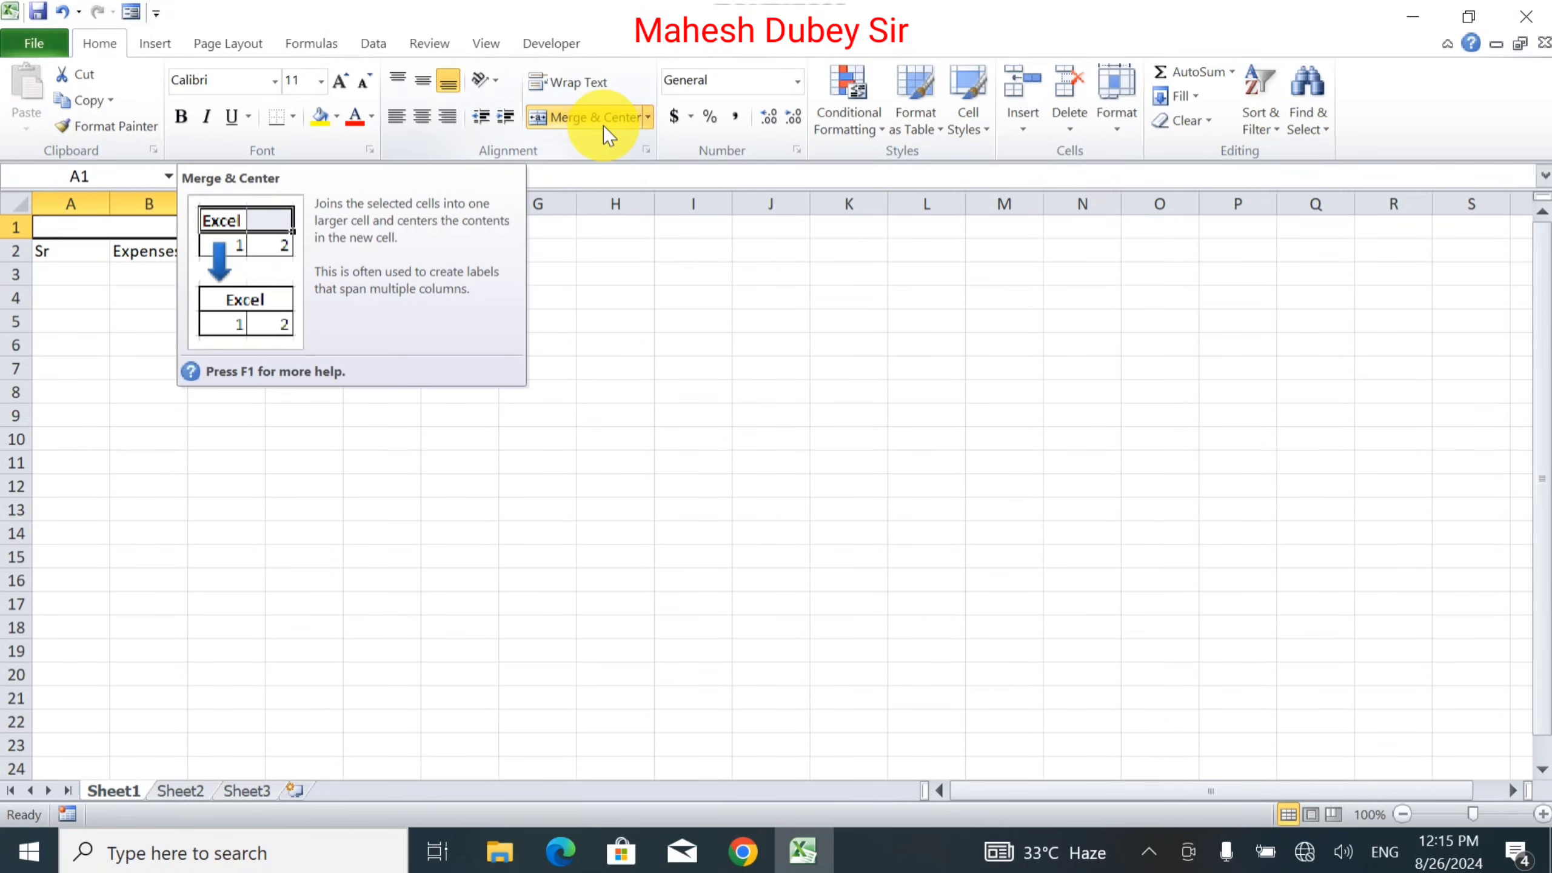
click(340, 82)
click(339, 82)
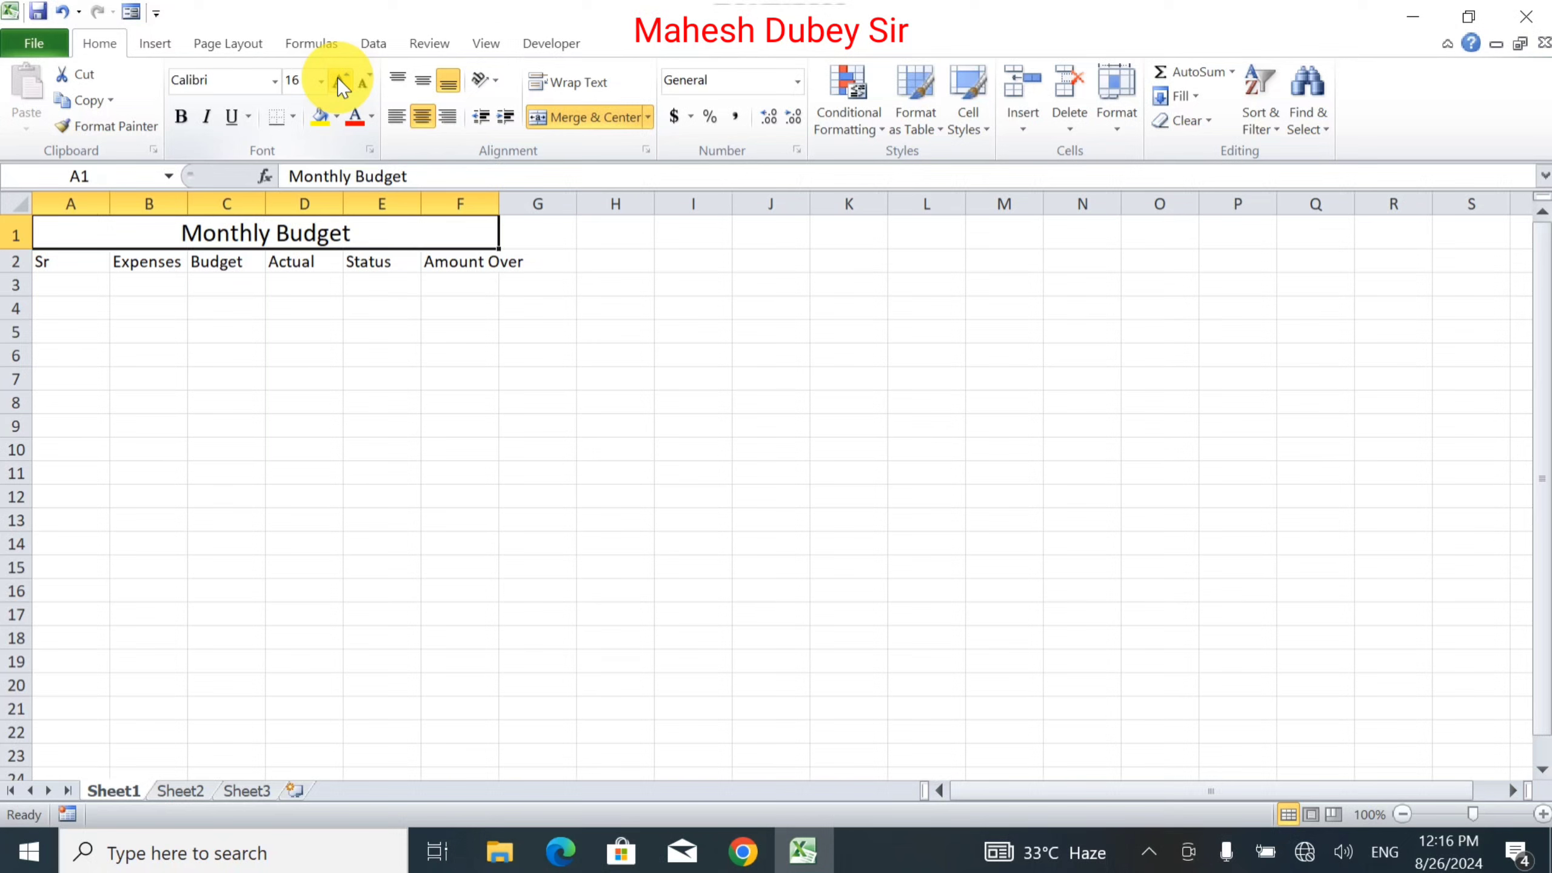
click(189, 114)
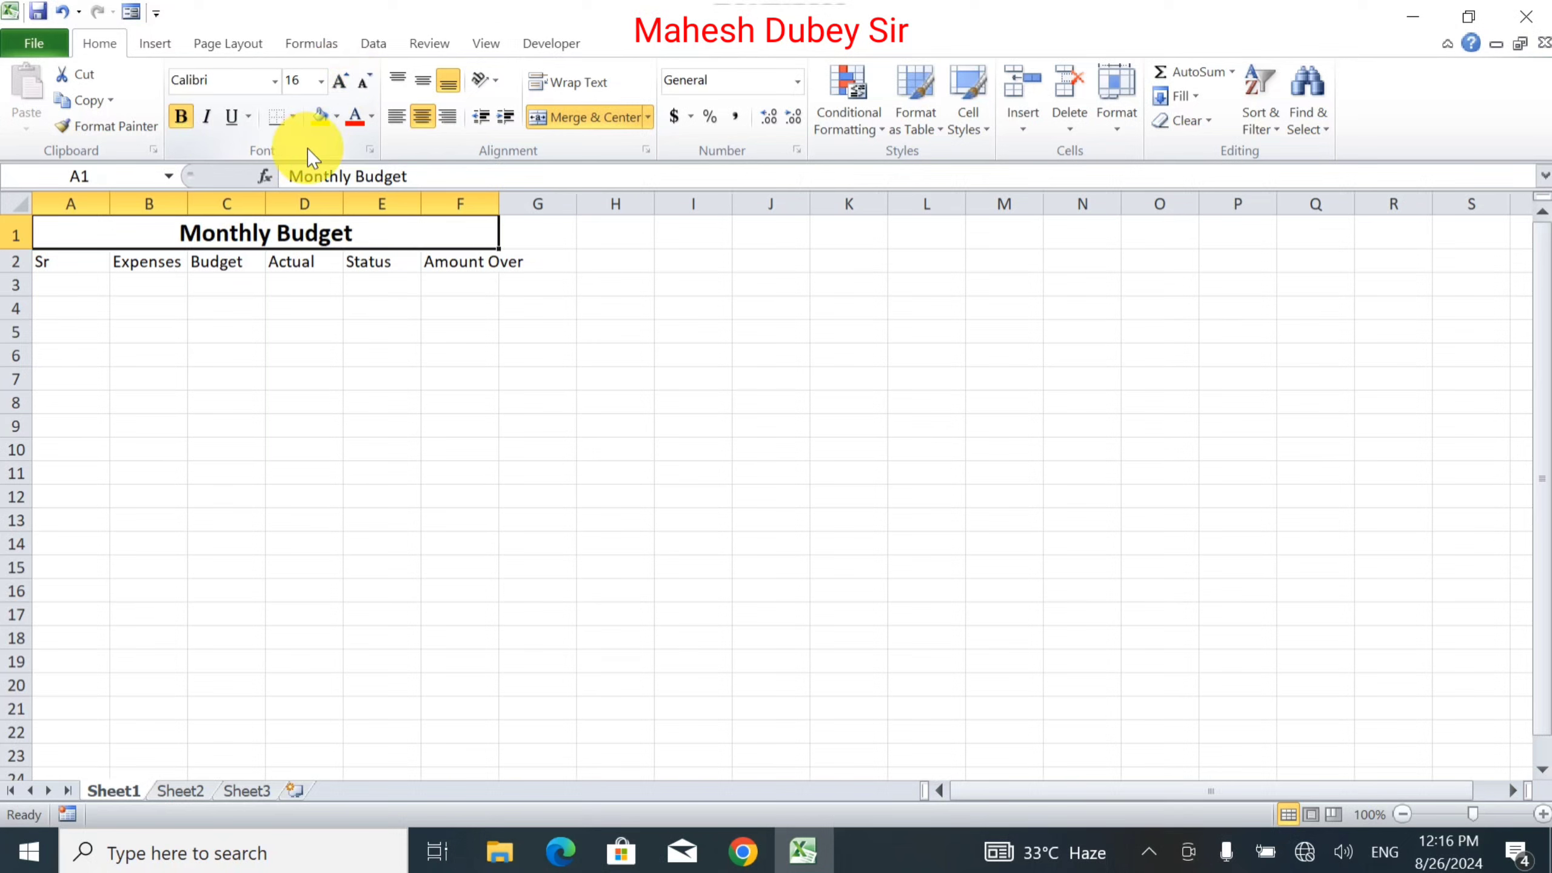
click(336, 118)
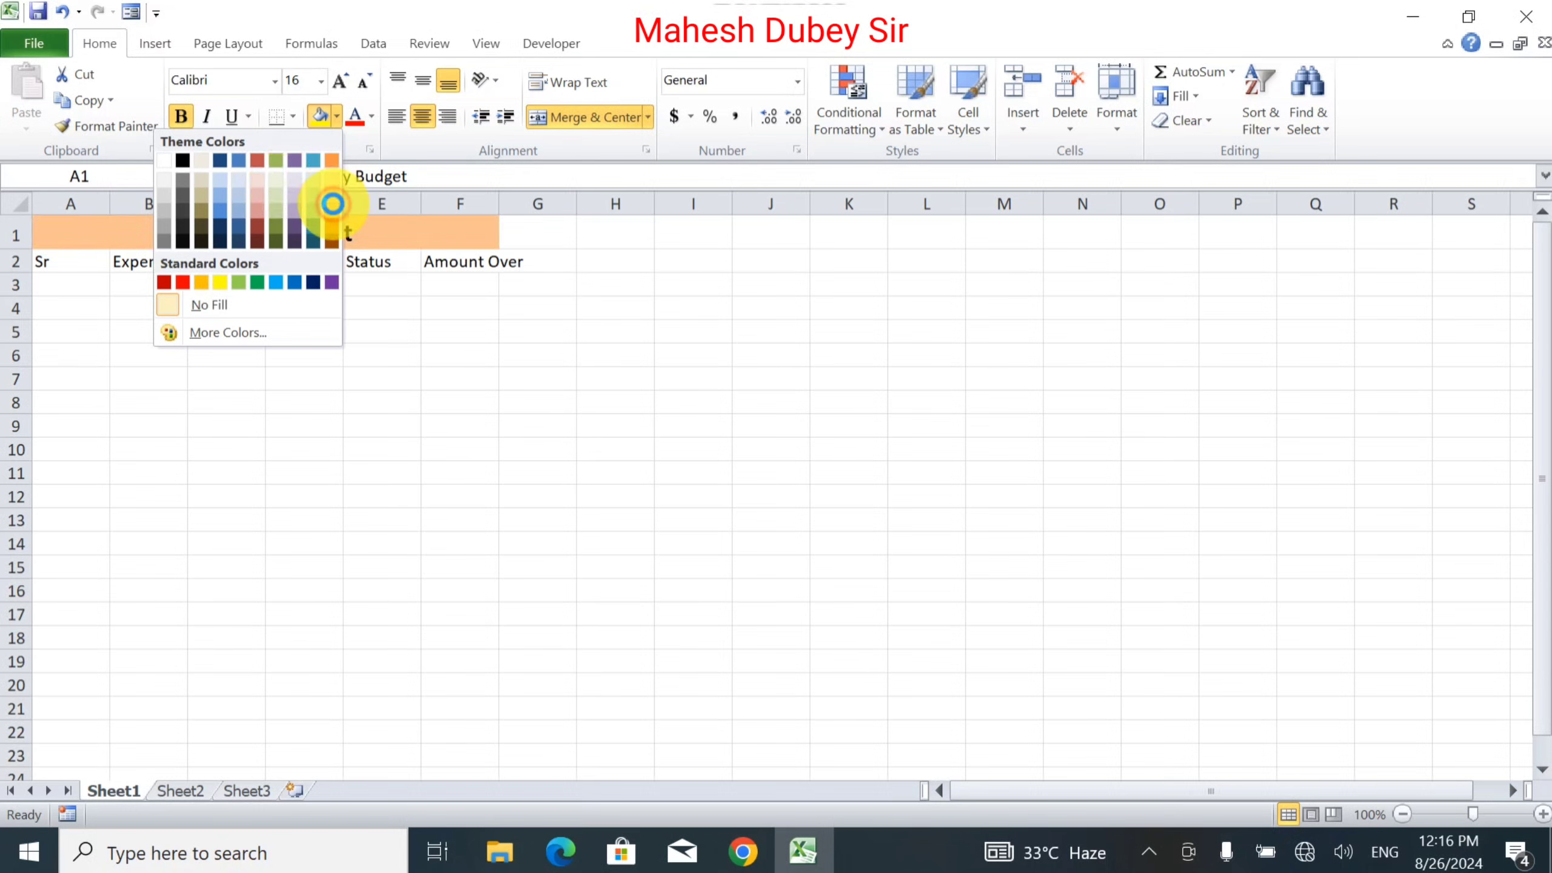
click(332, 202)
Format the header cells A2:F2 as 14 pt bold
drag(68, 262, 468, 260)
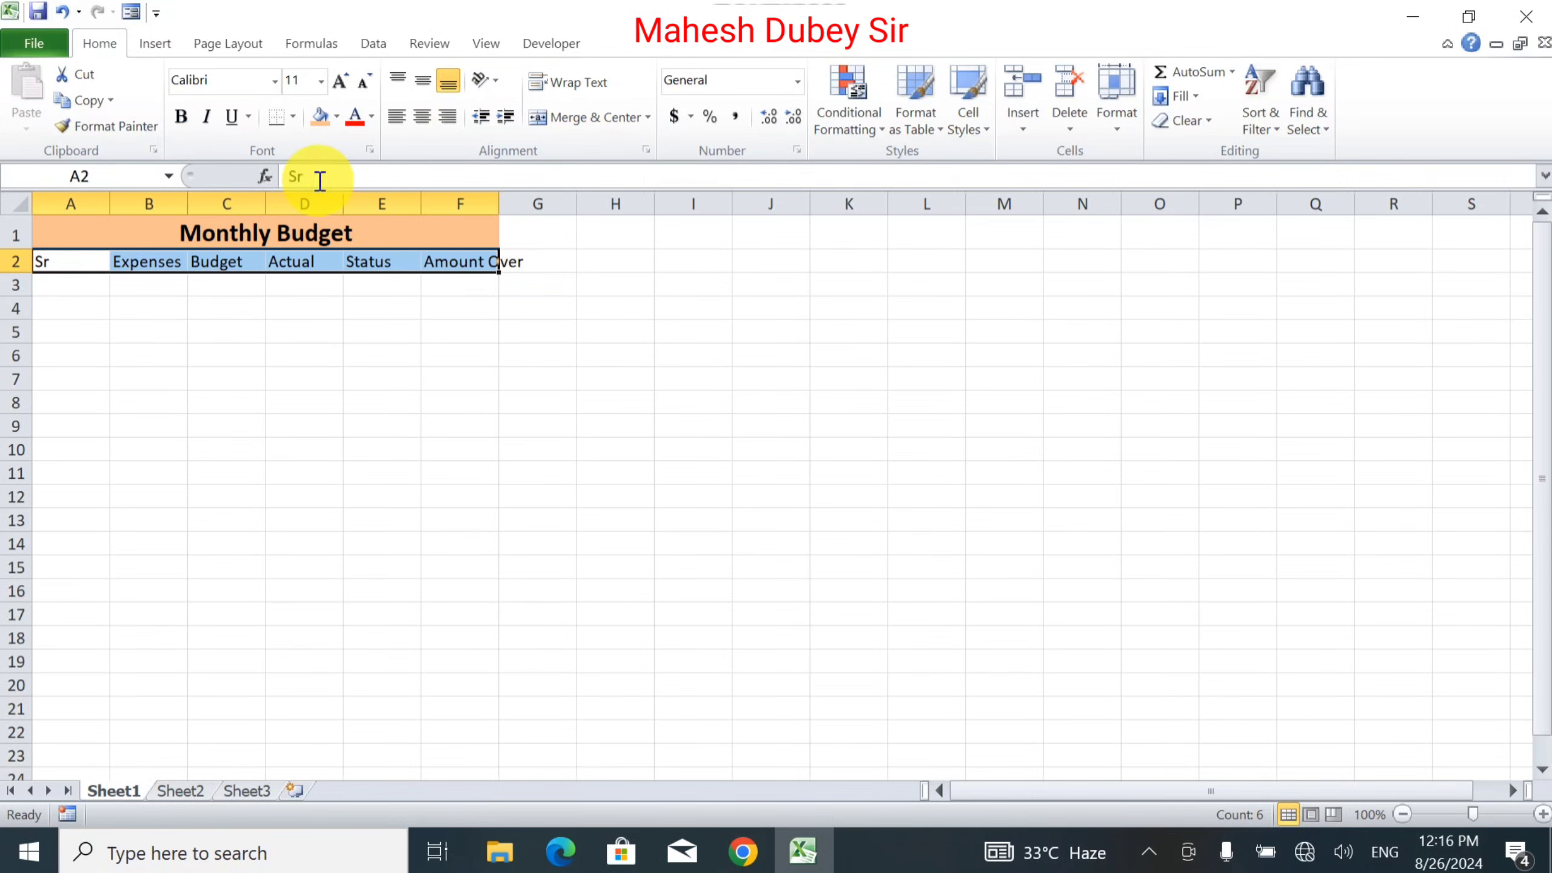
click(339, 92)
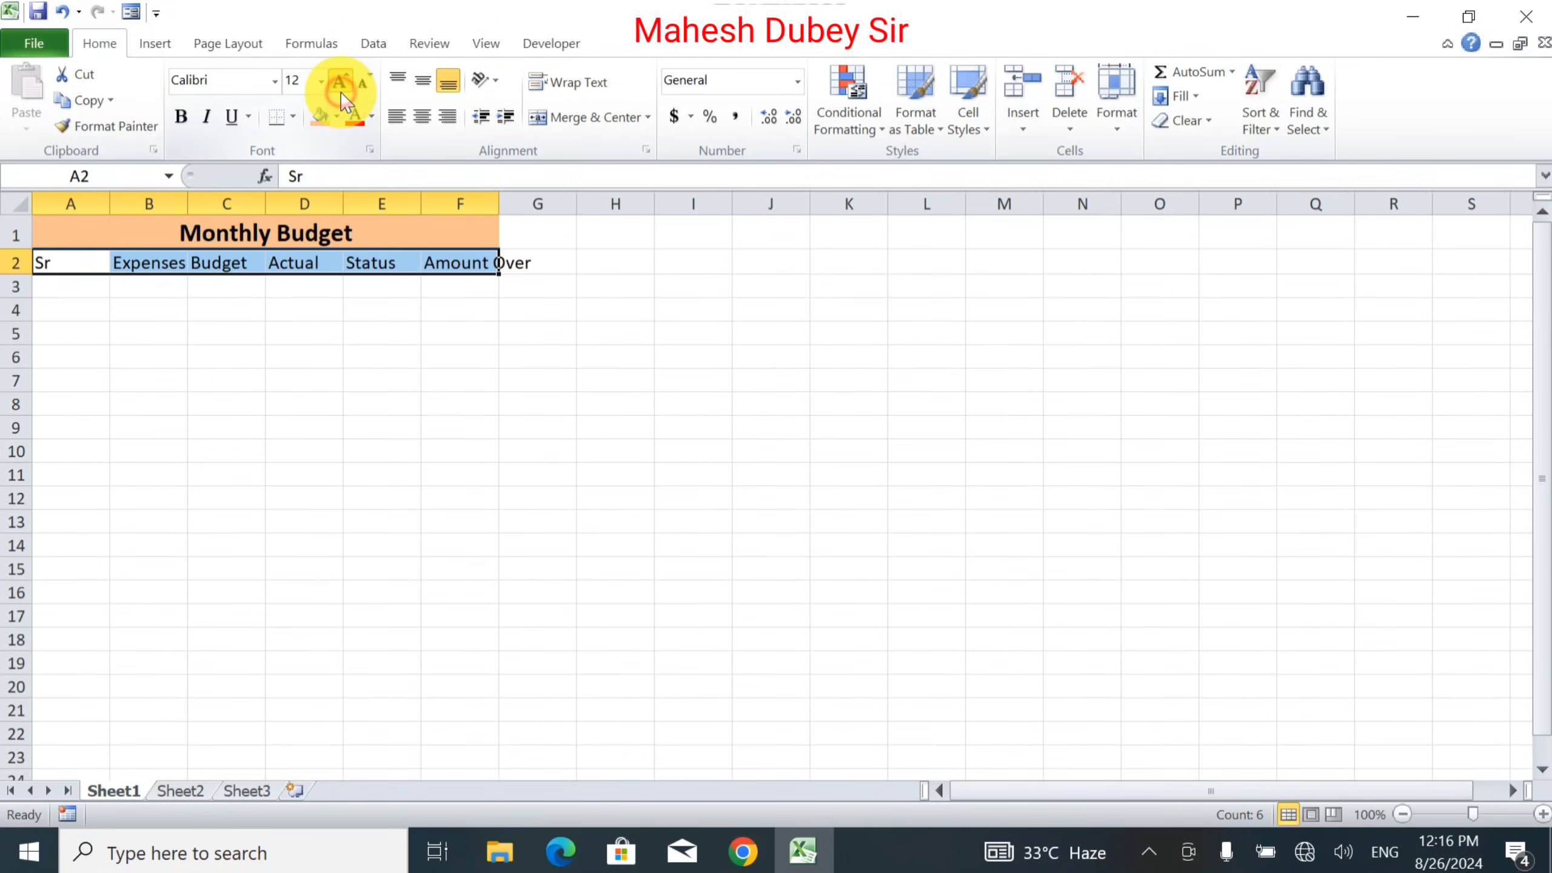
click(339, 91)
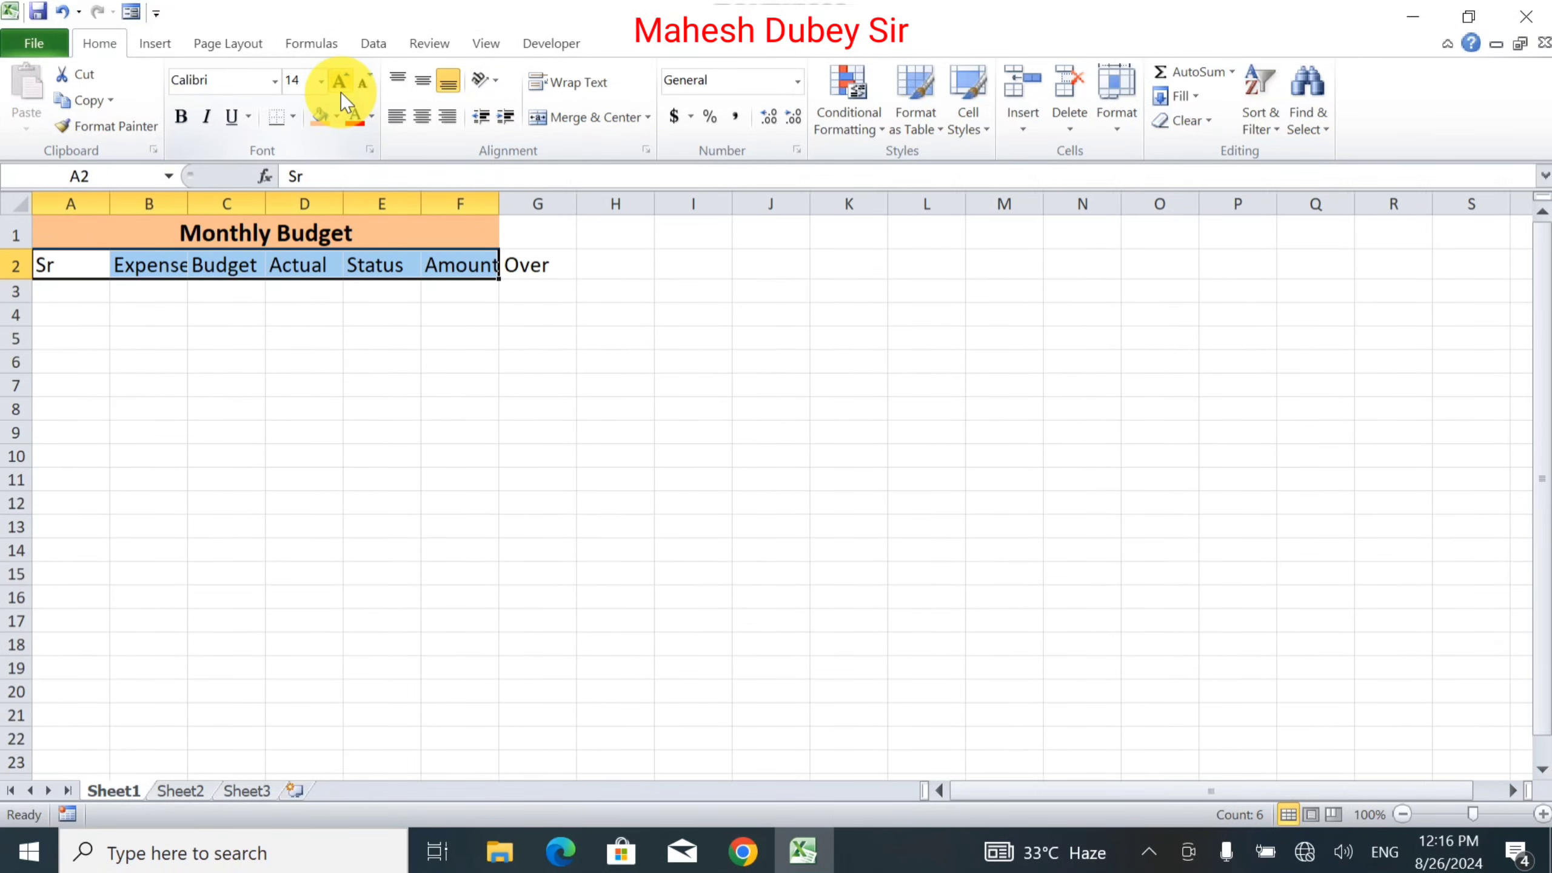
click(182, 116)
Widen columns A to F equally so the headers fit, and narrow column A around the Sr header
drag(89, 190, 561, 208)
click(473, 272)
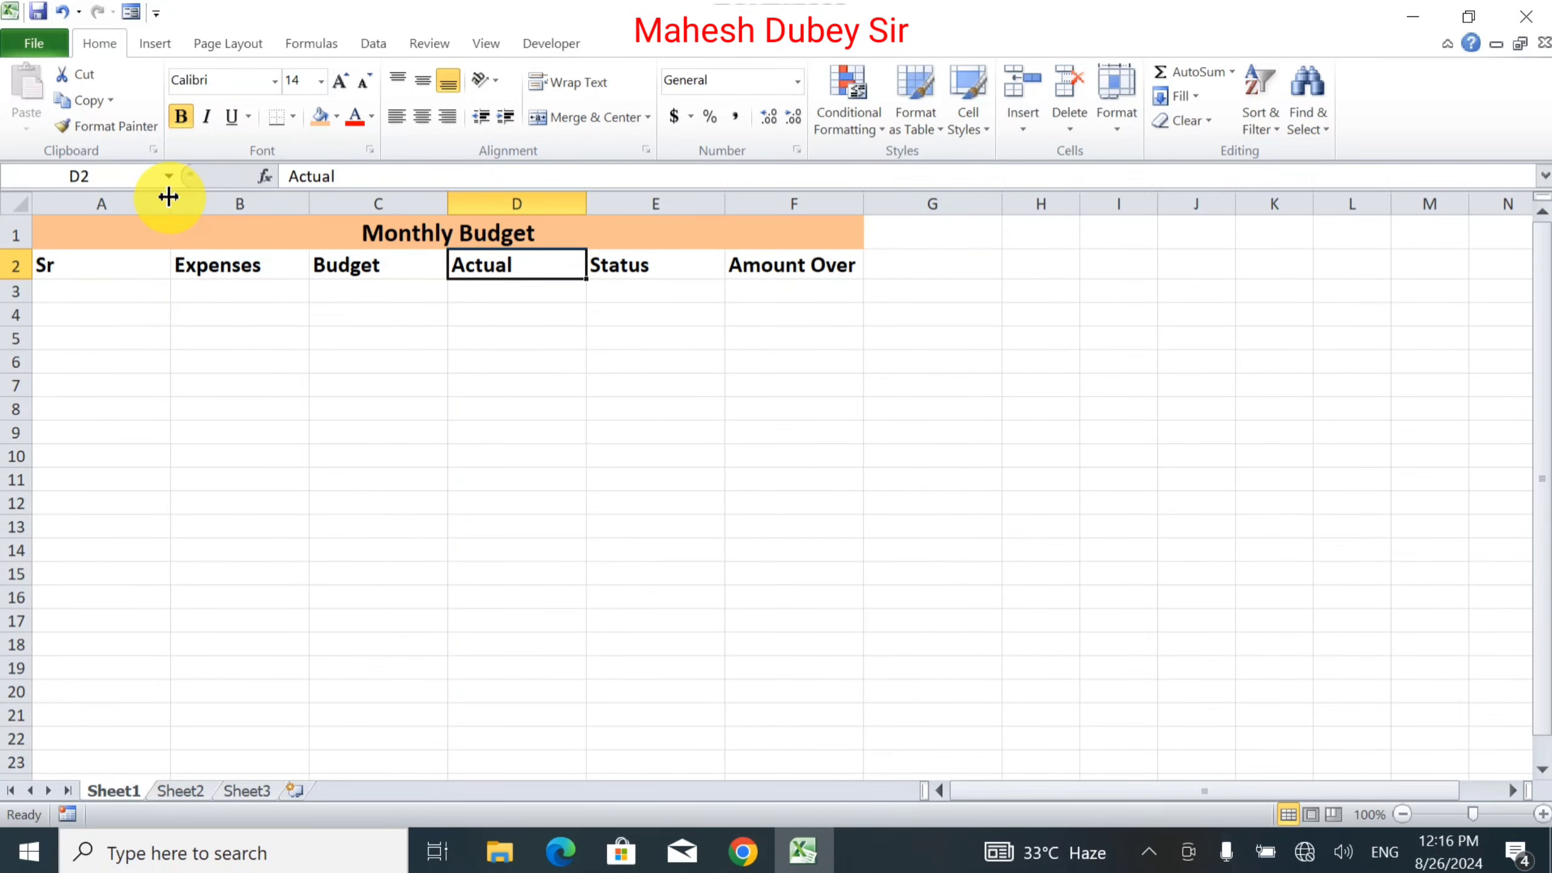
drag(171, 202, 87, 199)
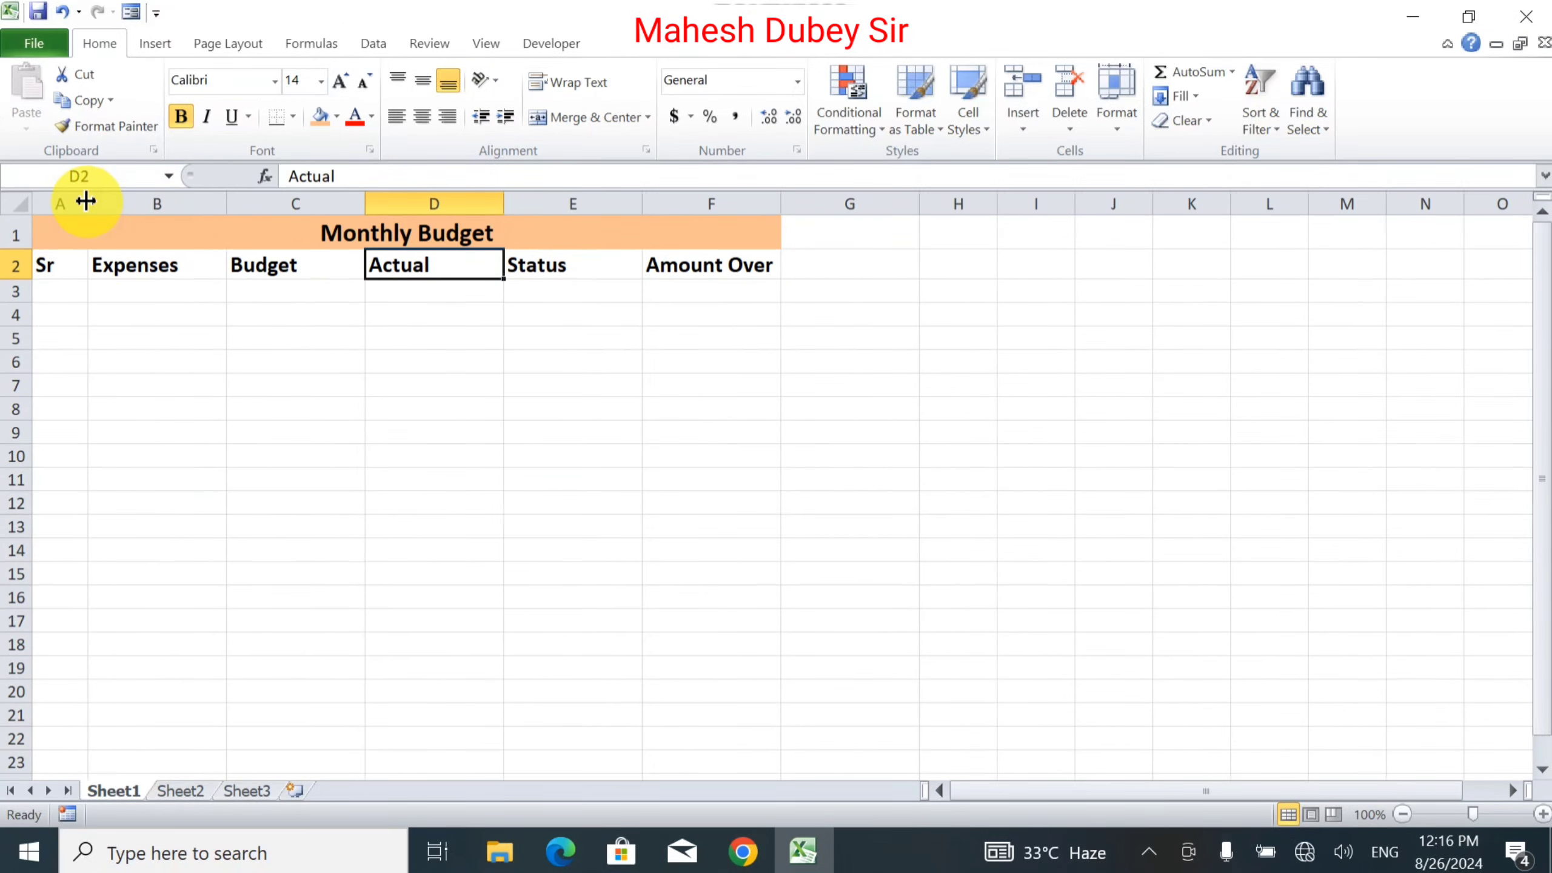
Center the headers in A2:F2 horizontally and vertically within their cells
click(46, 293)
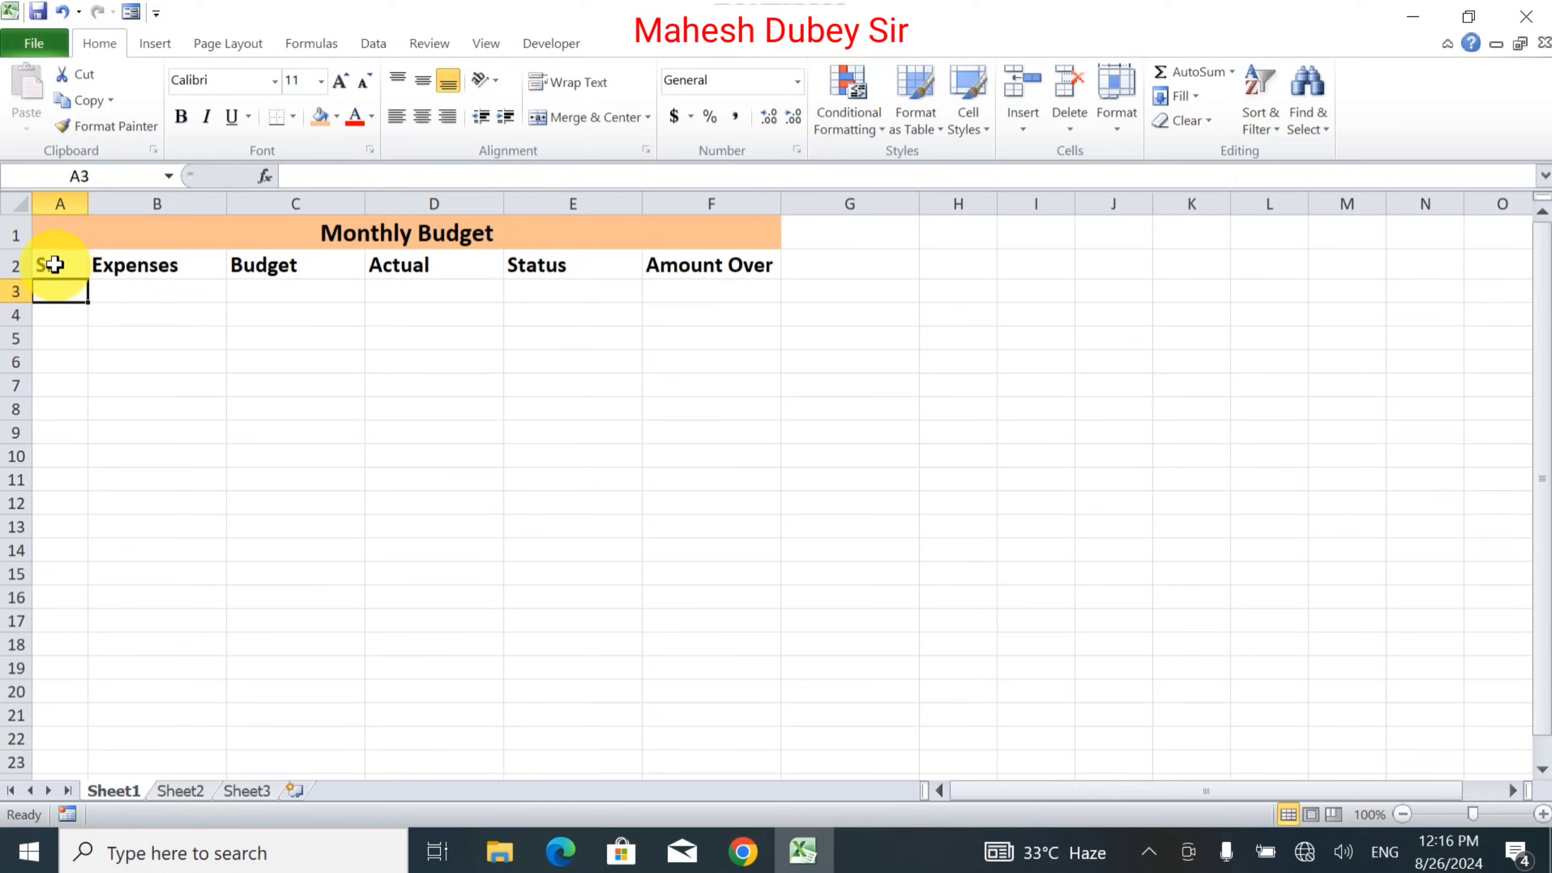
drag(49, 265, 748, 264)
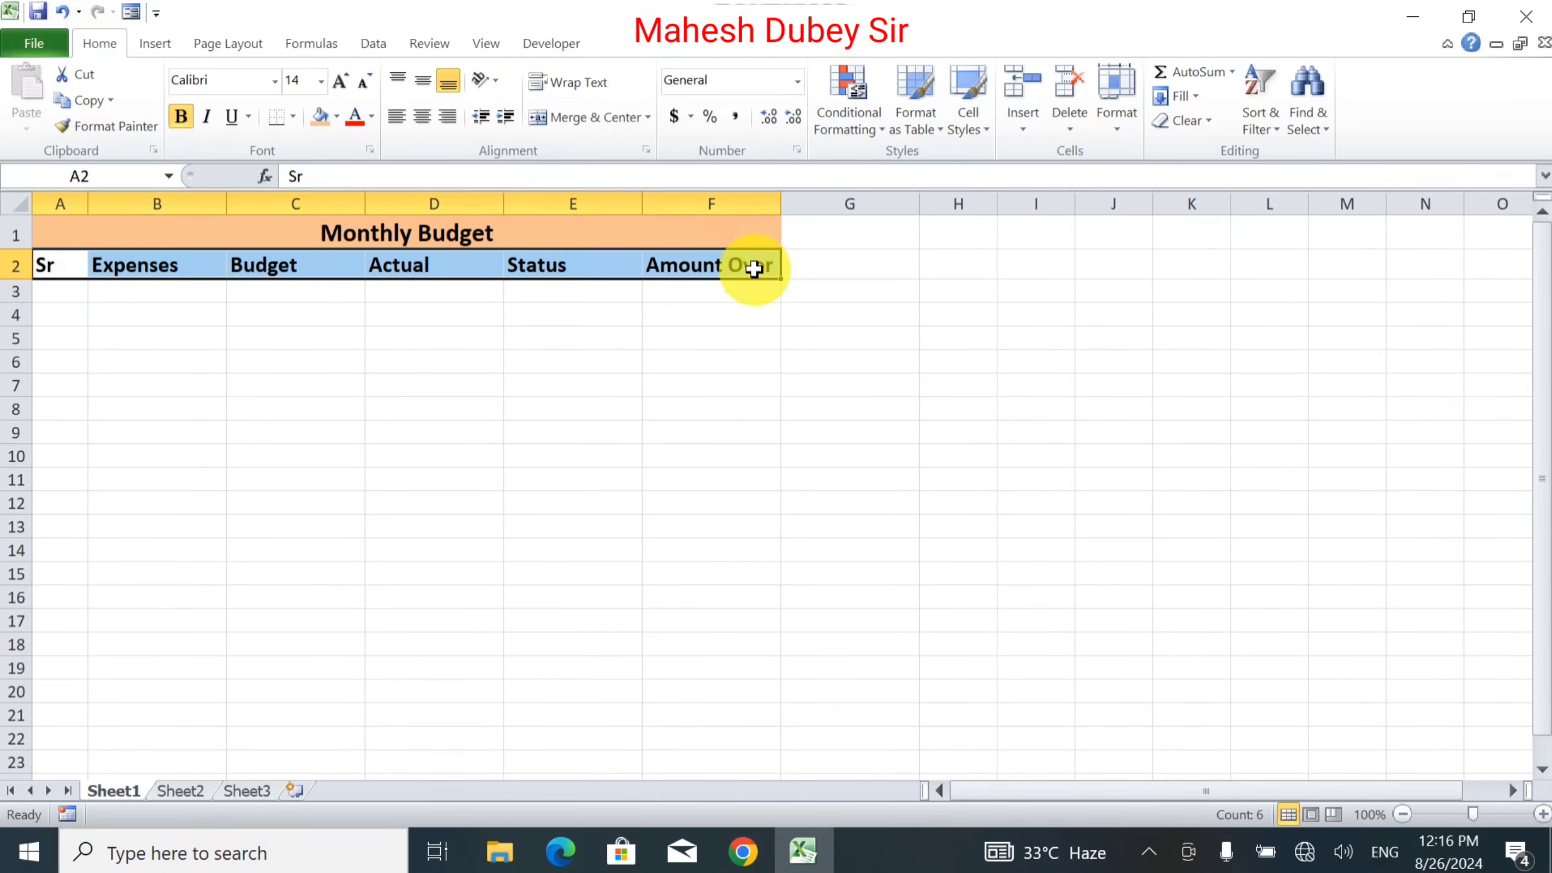
click(421, 116)
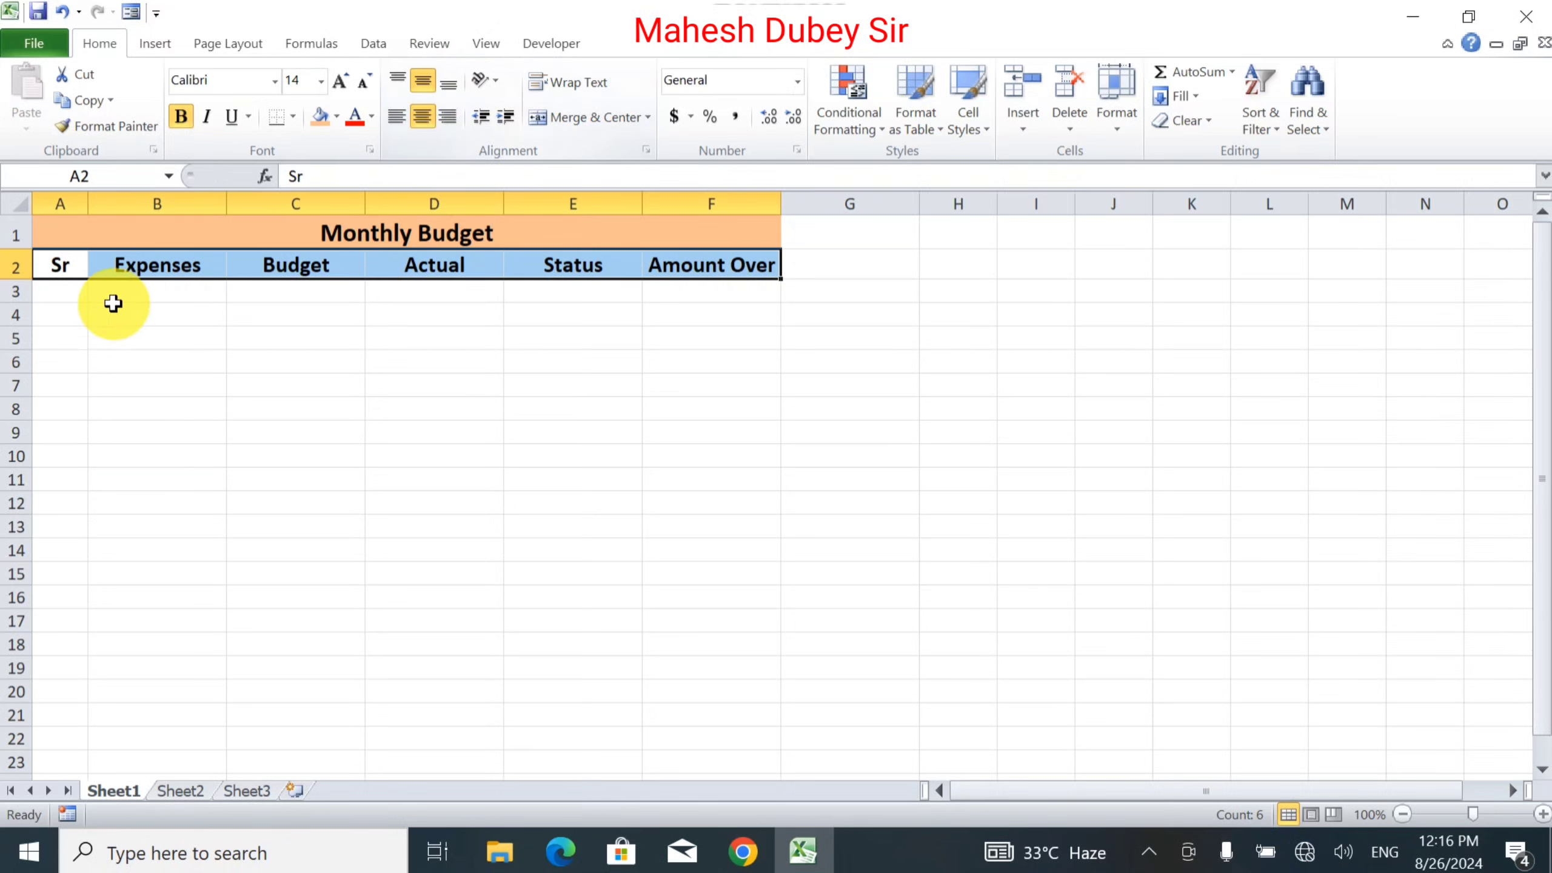
Start the first expense row with serial number 1 in A3 and "Milk 15 Ltr" in B3
click(73, 291)
text(1)
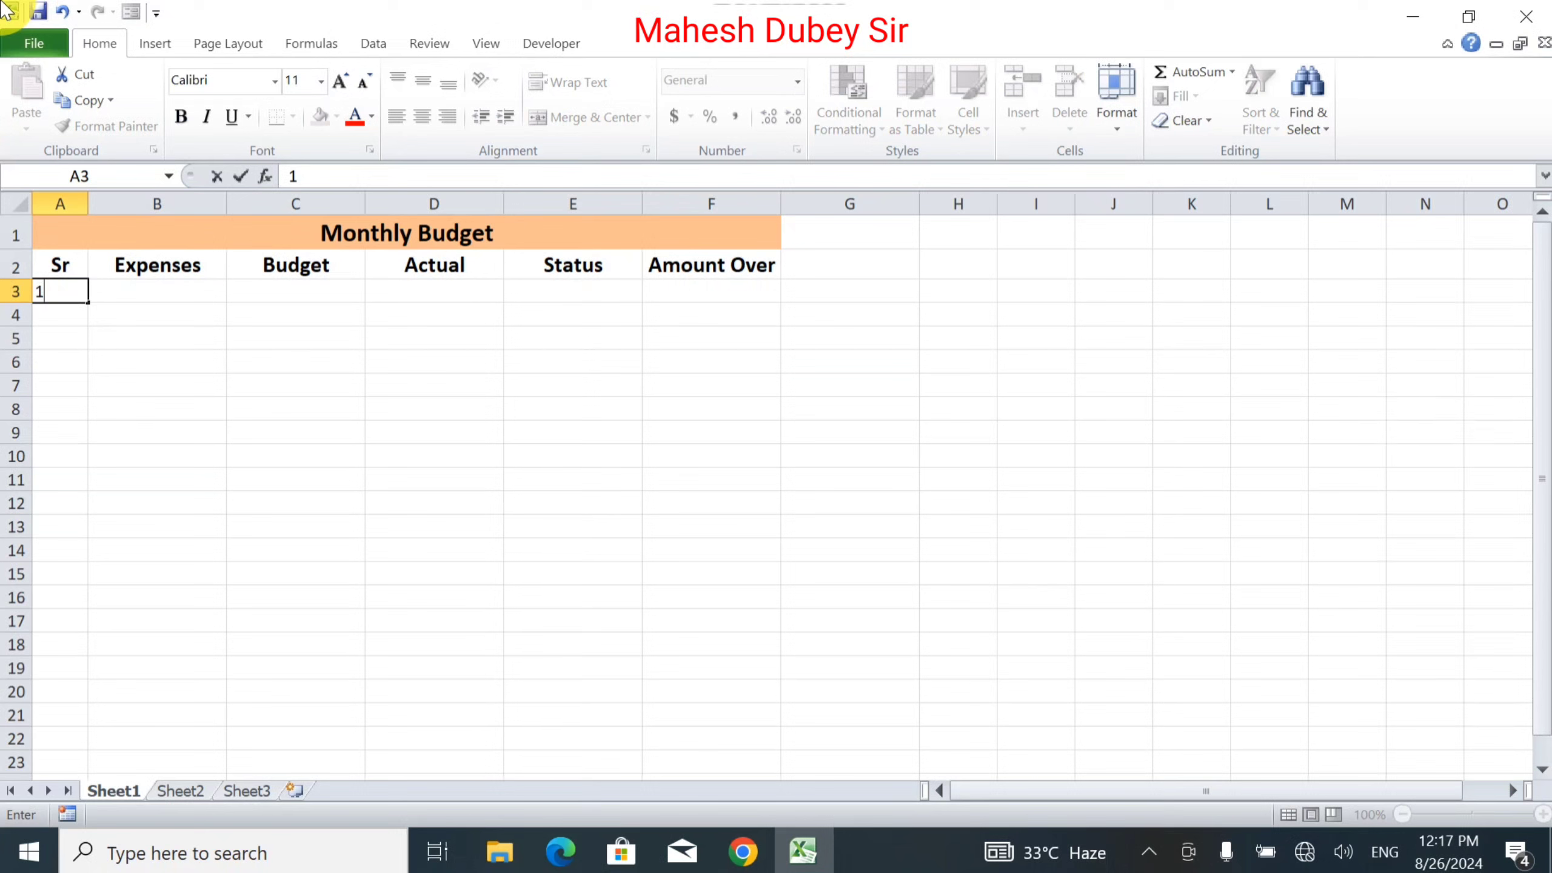
key(Tab)
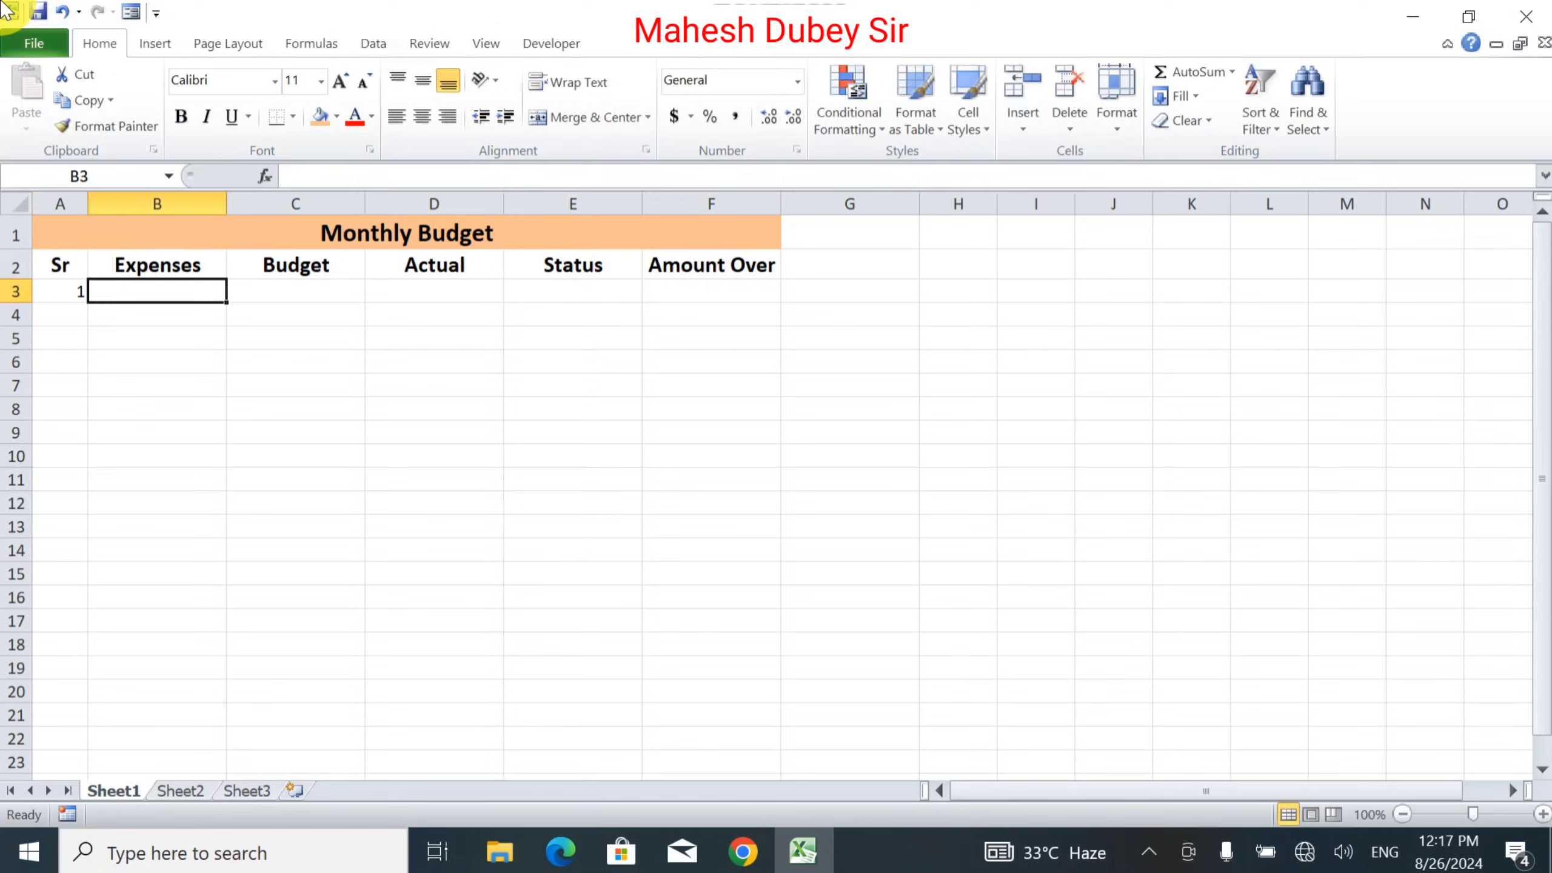
text(il)
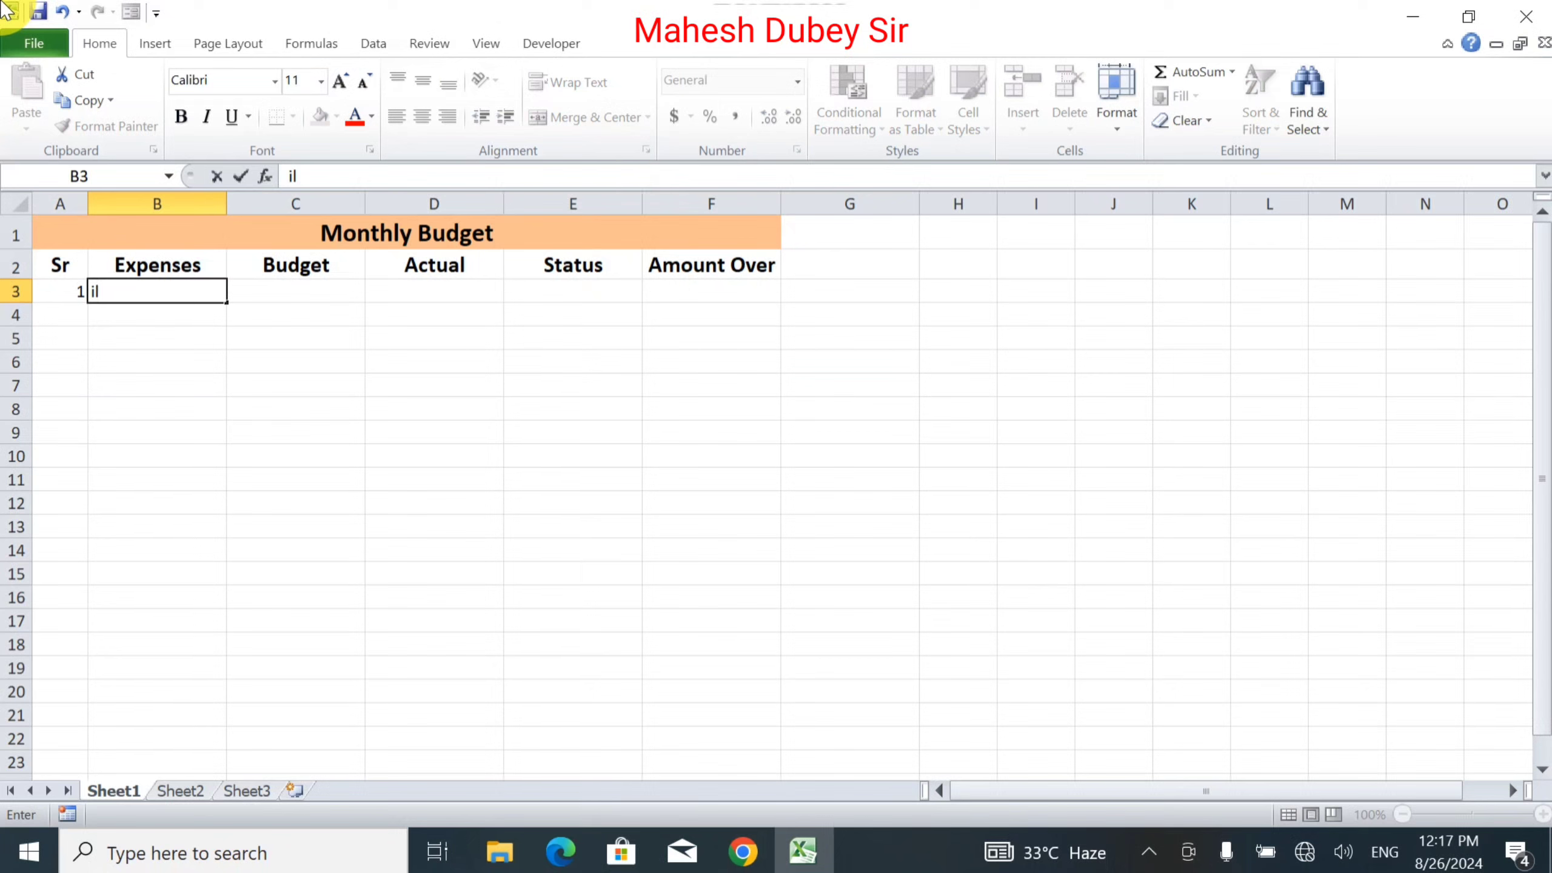
key(BackSpace)
text(Milk)
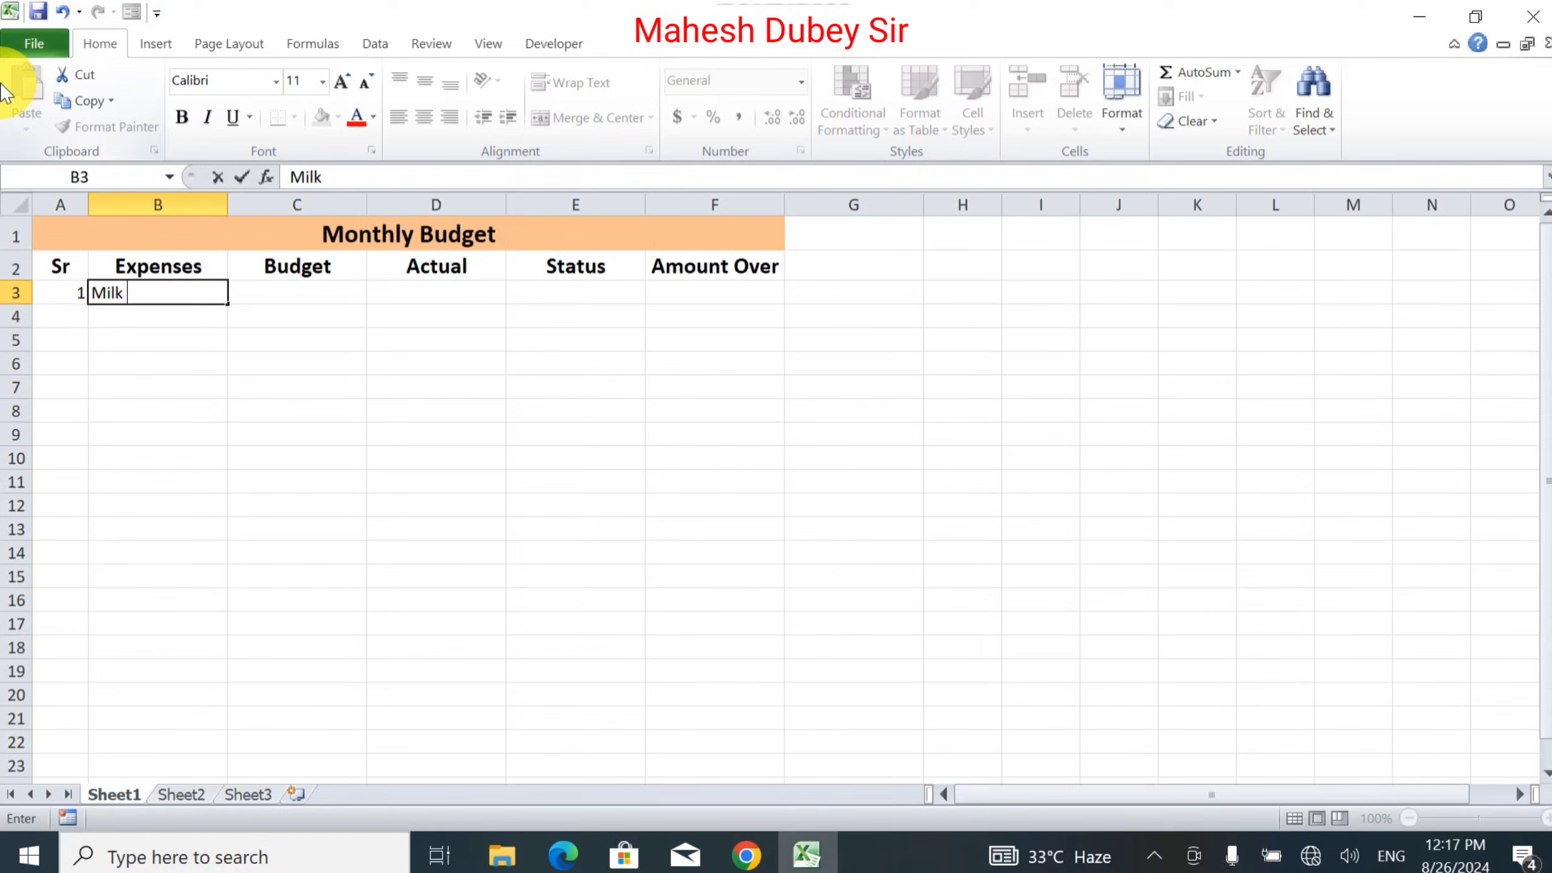
text(15 Lt)
key(Tab)
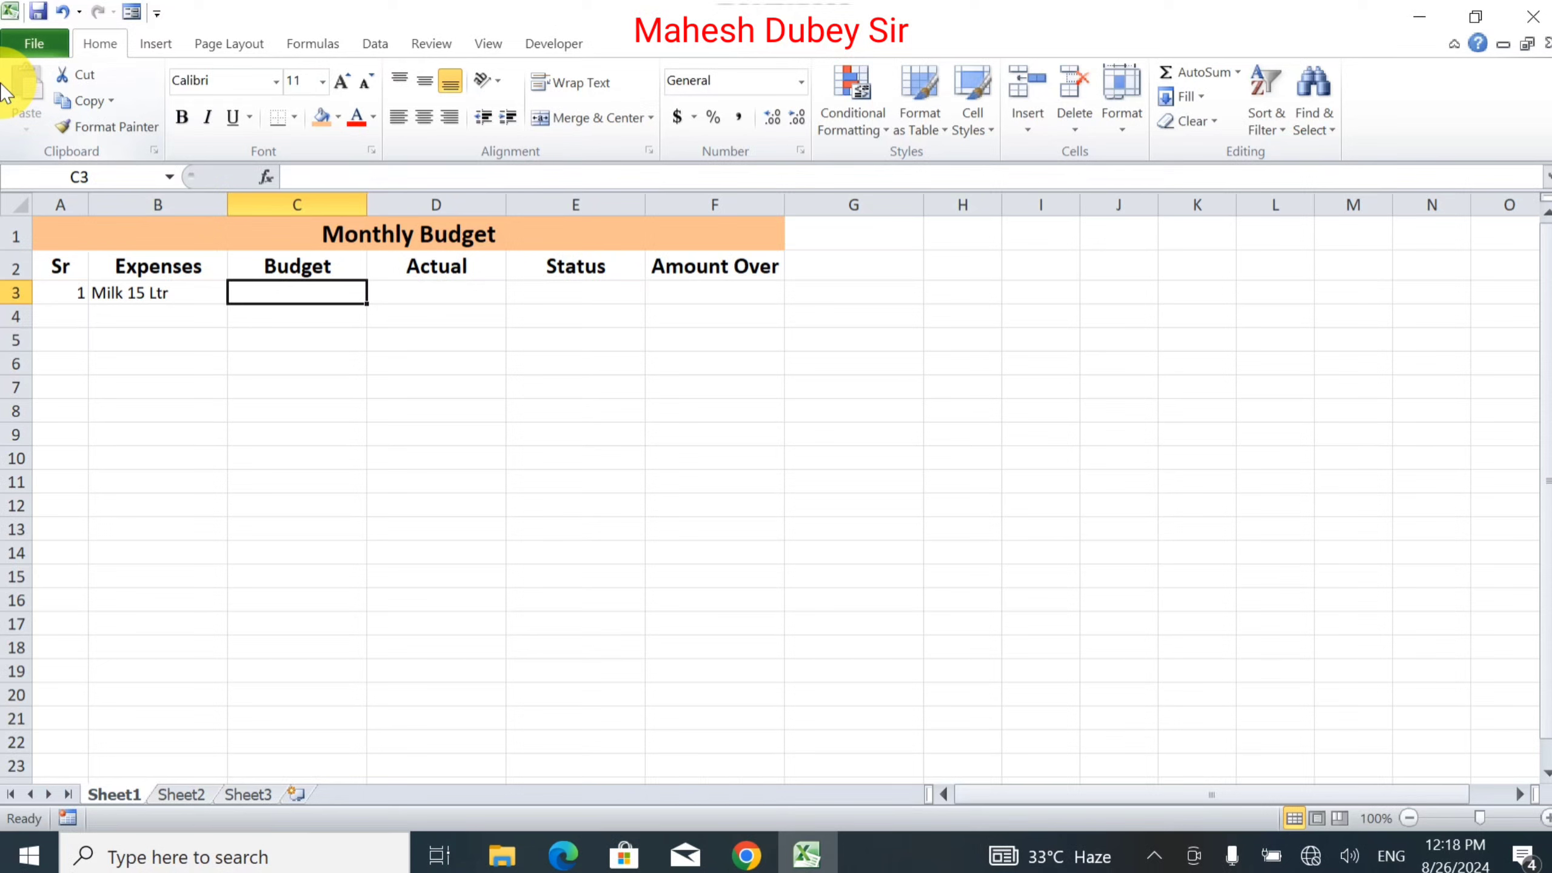
Calculate the milk budget in C3 with the formula =15*50 and enter 600 as its actual amount in D3
text(=)
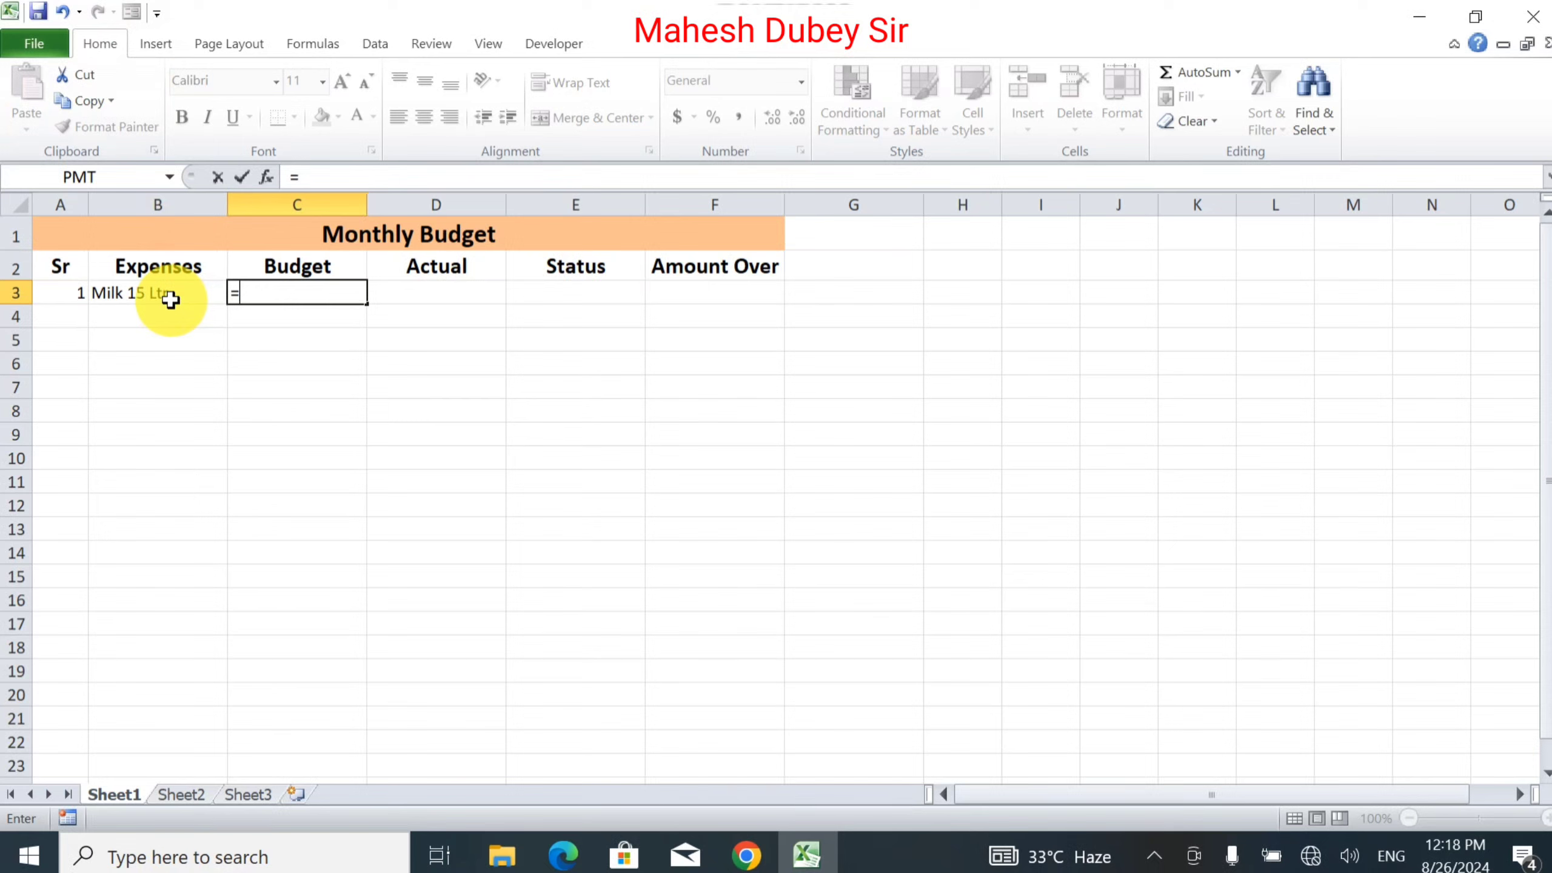
text(15*50)
key(Tab)
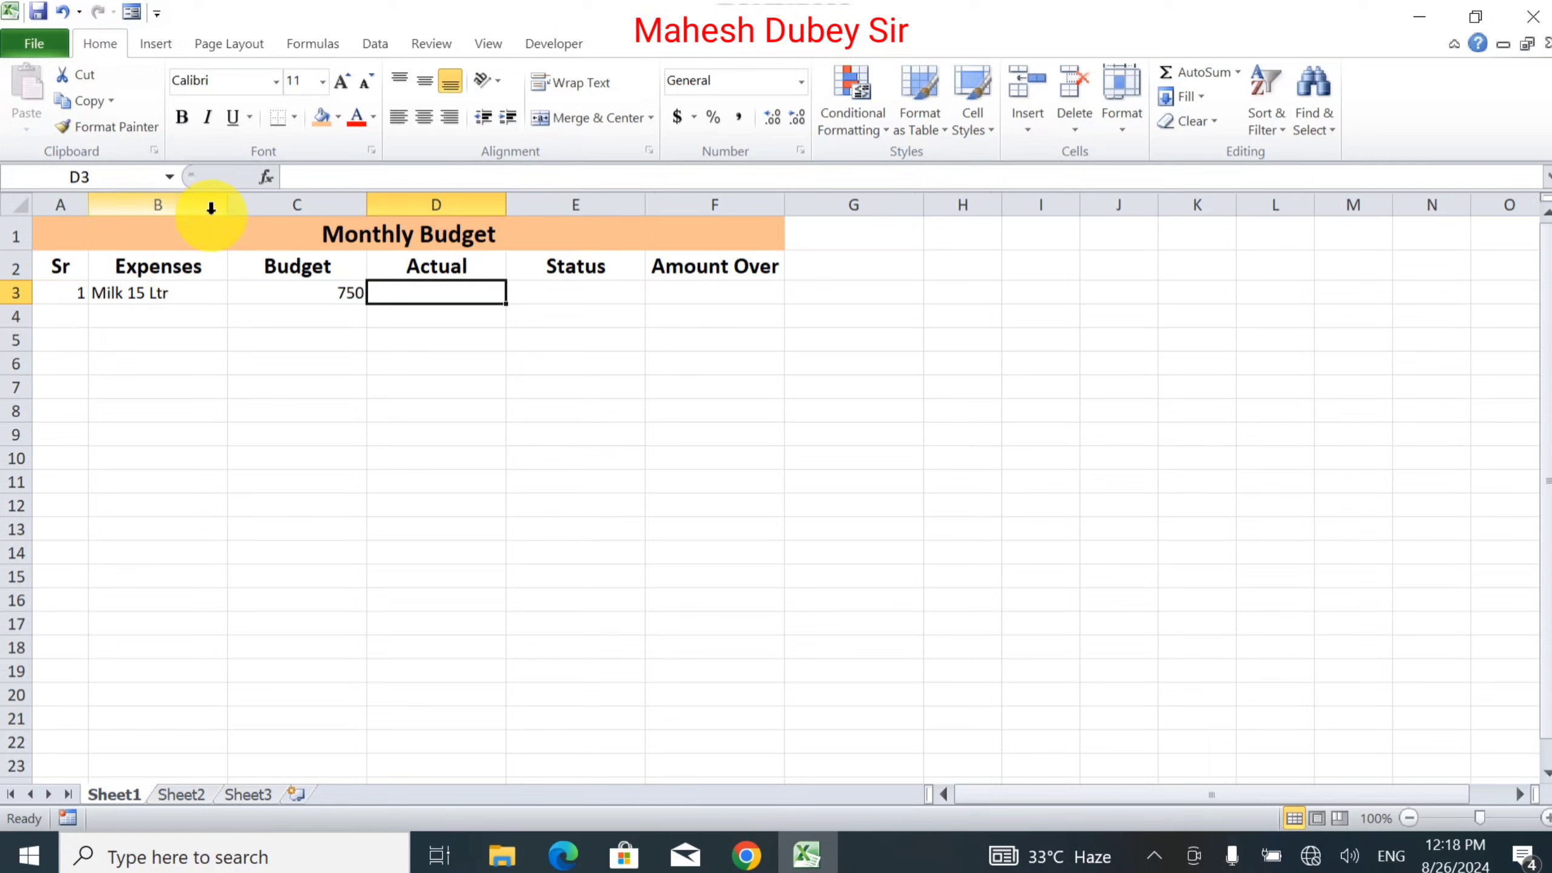
text(5)
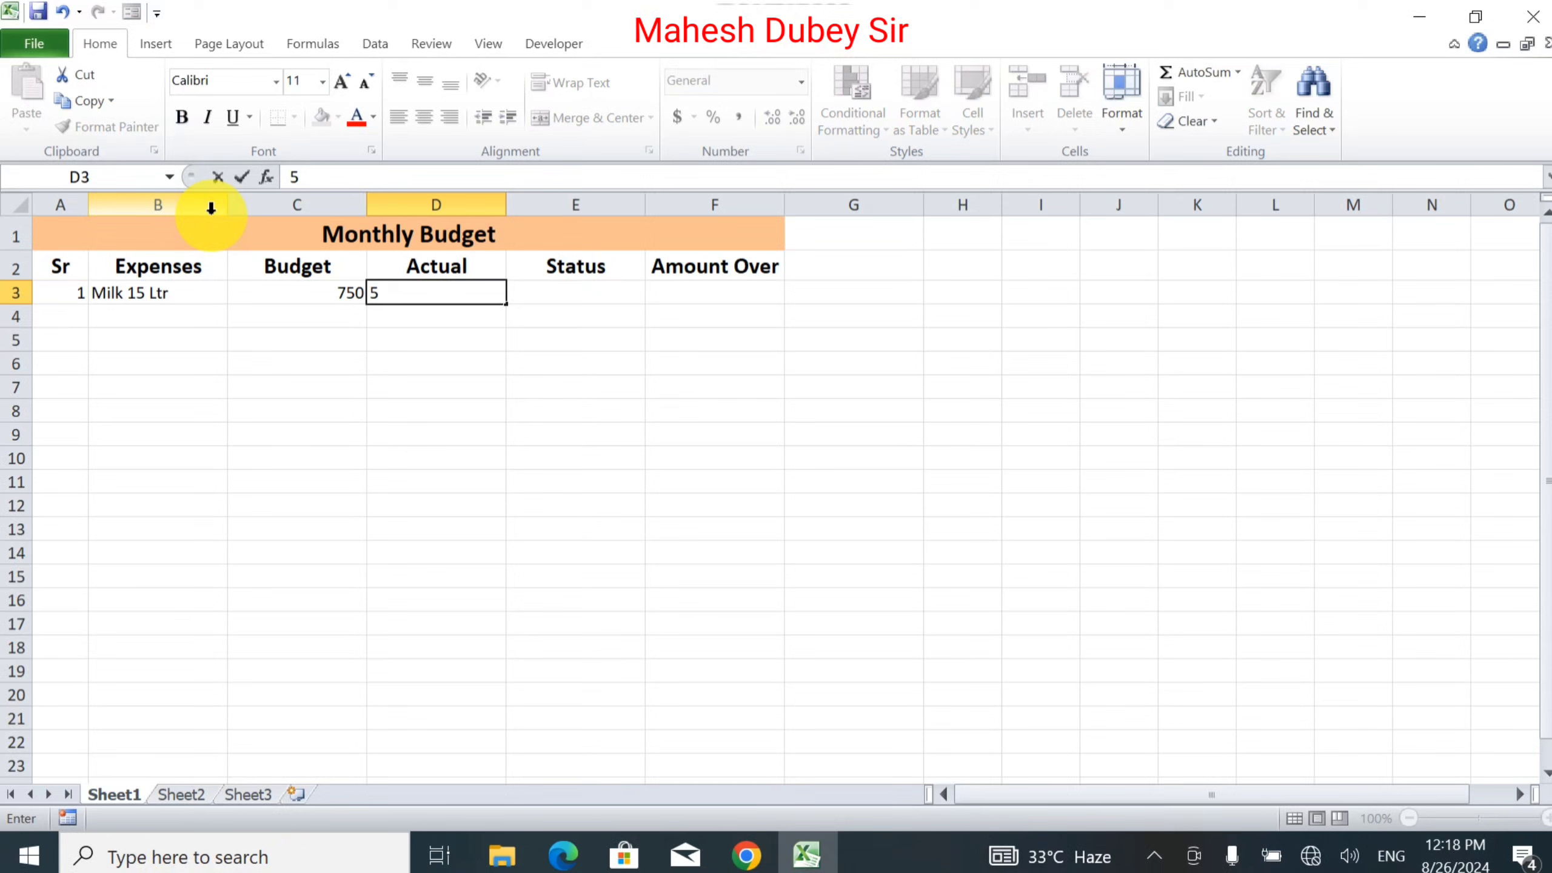
key(BackSpace)
text(600)
key(Tab)
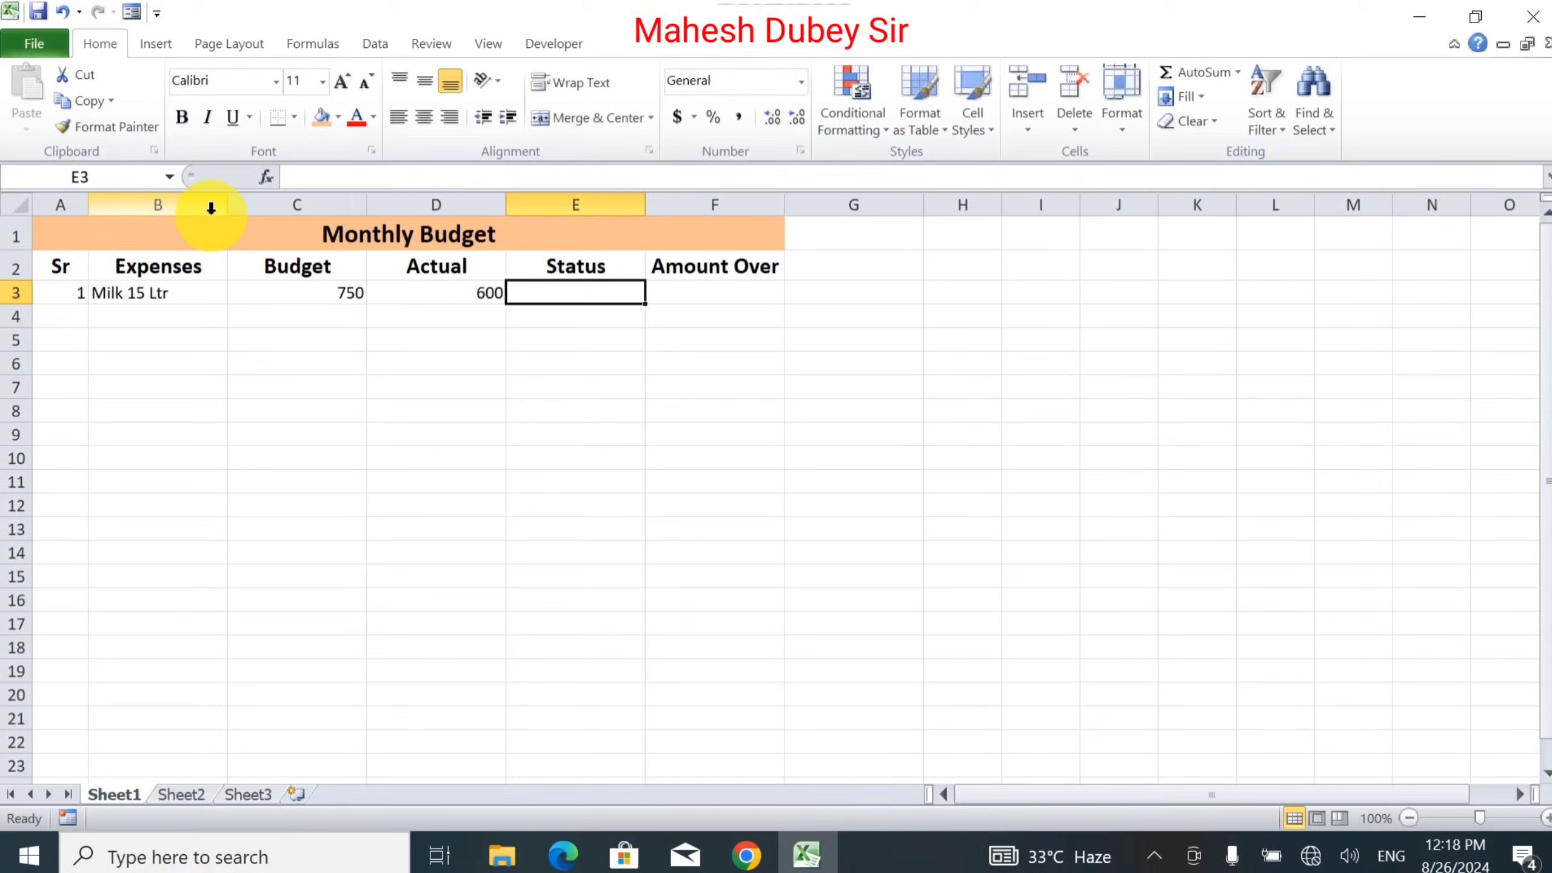
Start the second expense row with serial number 2 in A4
key(Left)
key(Left)
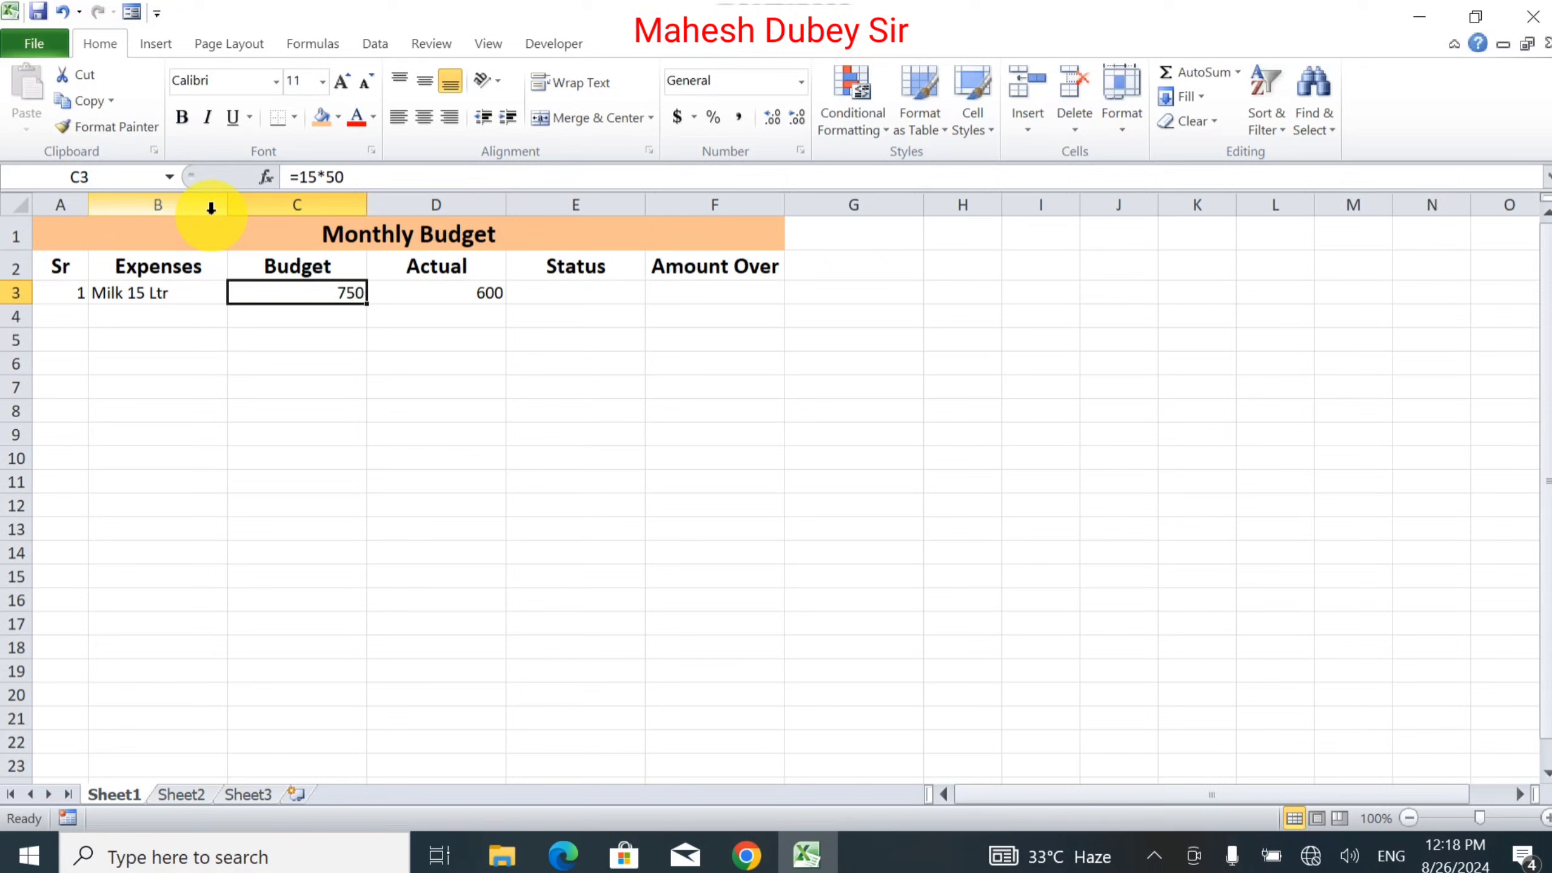
key(Down)
key(Left)
key(Left)
text(2)
key(Tab)
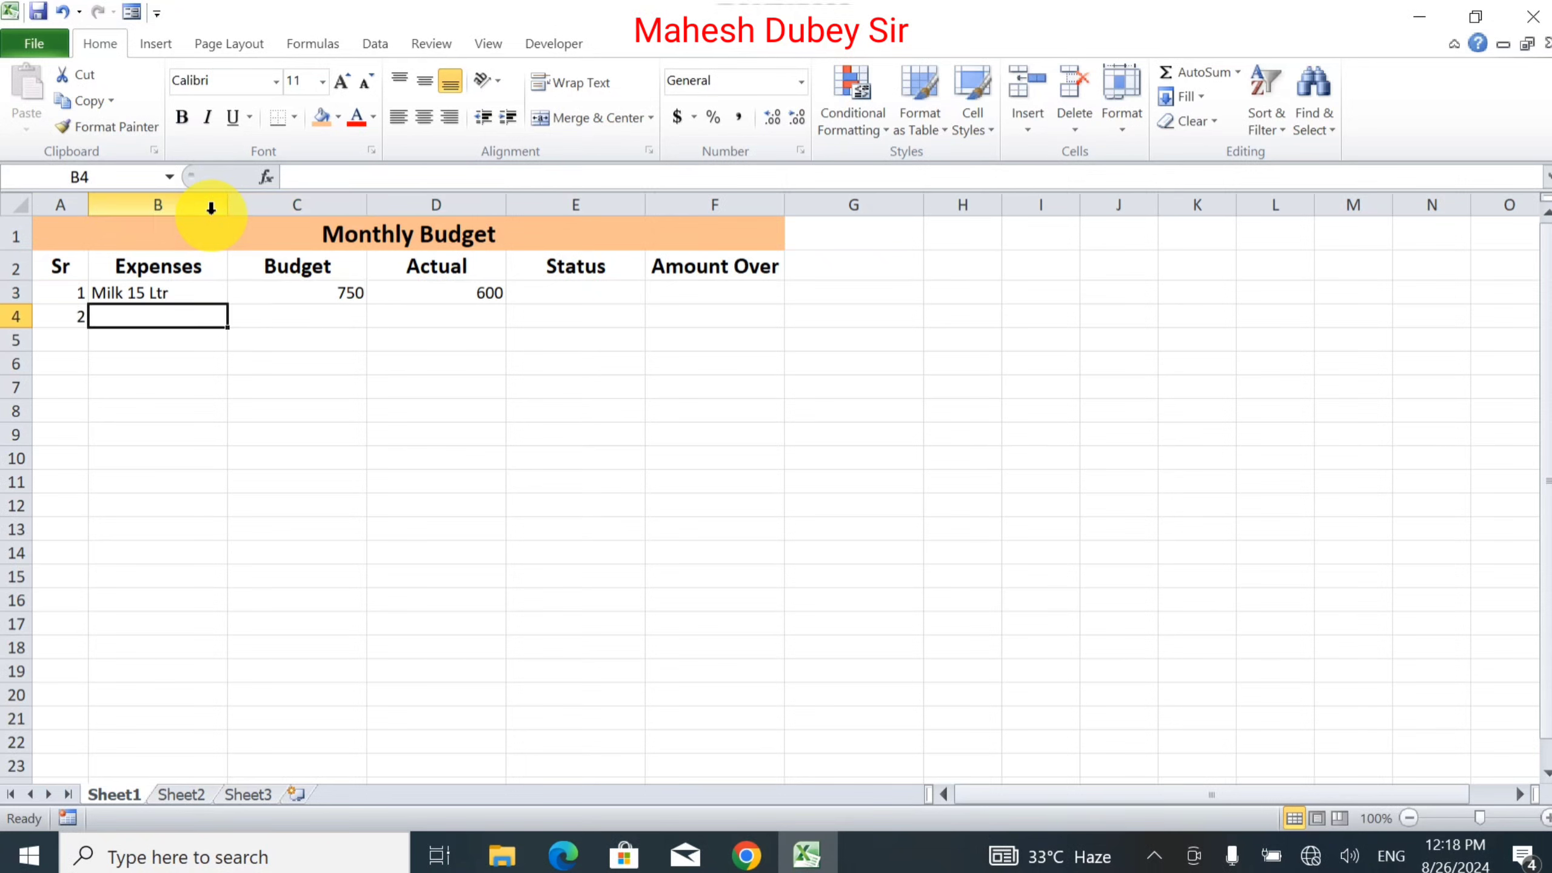
Enter the second expense as "Cheese 2 KG" in B4
key(Right)
key(Right)
key(Left)
key(Left)
text(Ch)
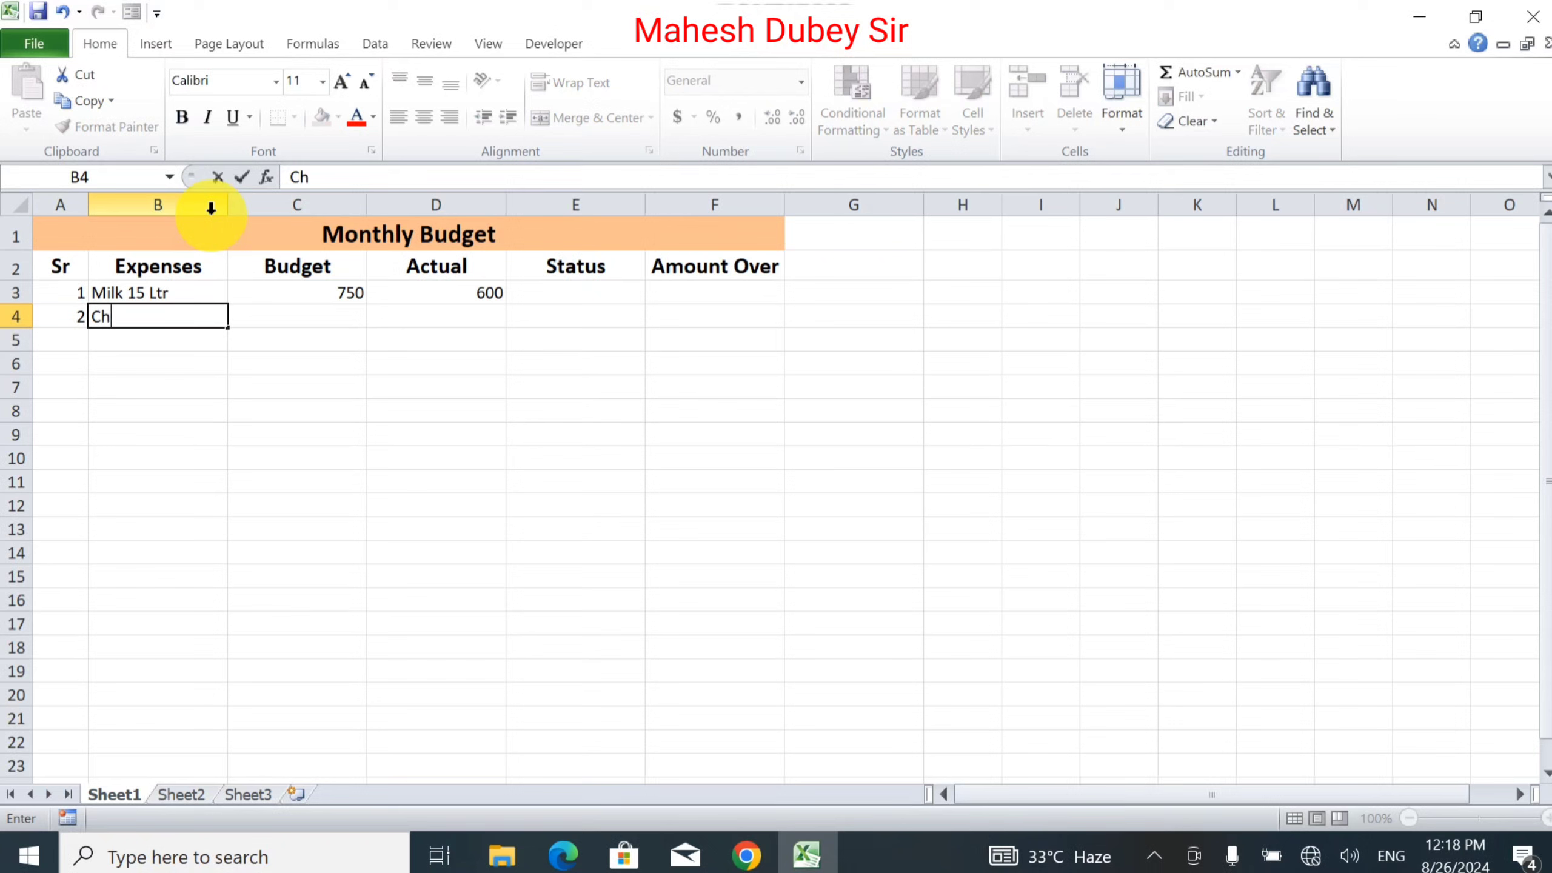
text(eese)
key(Tab)
key(Left)
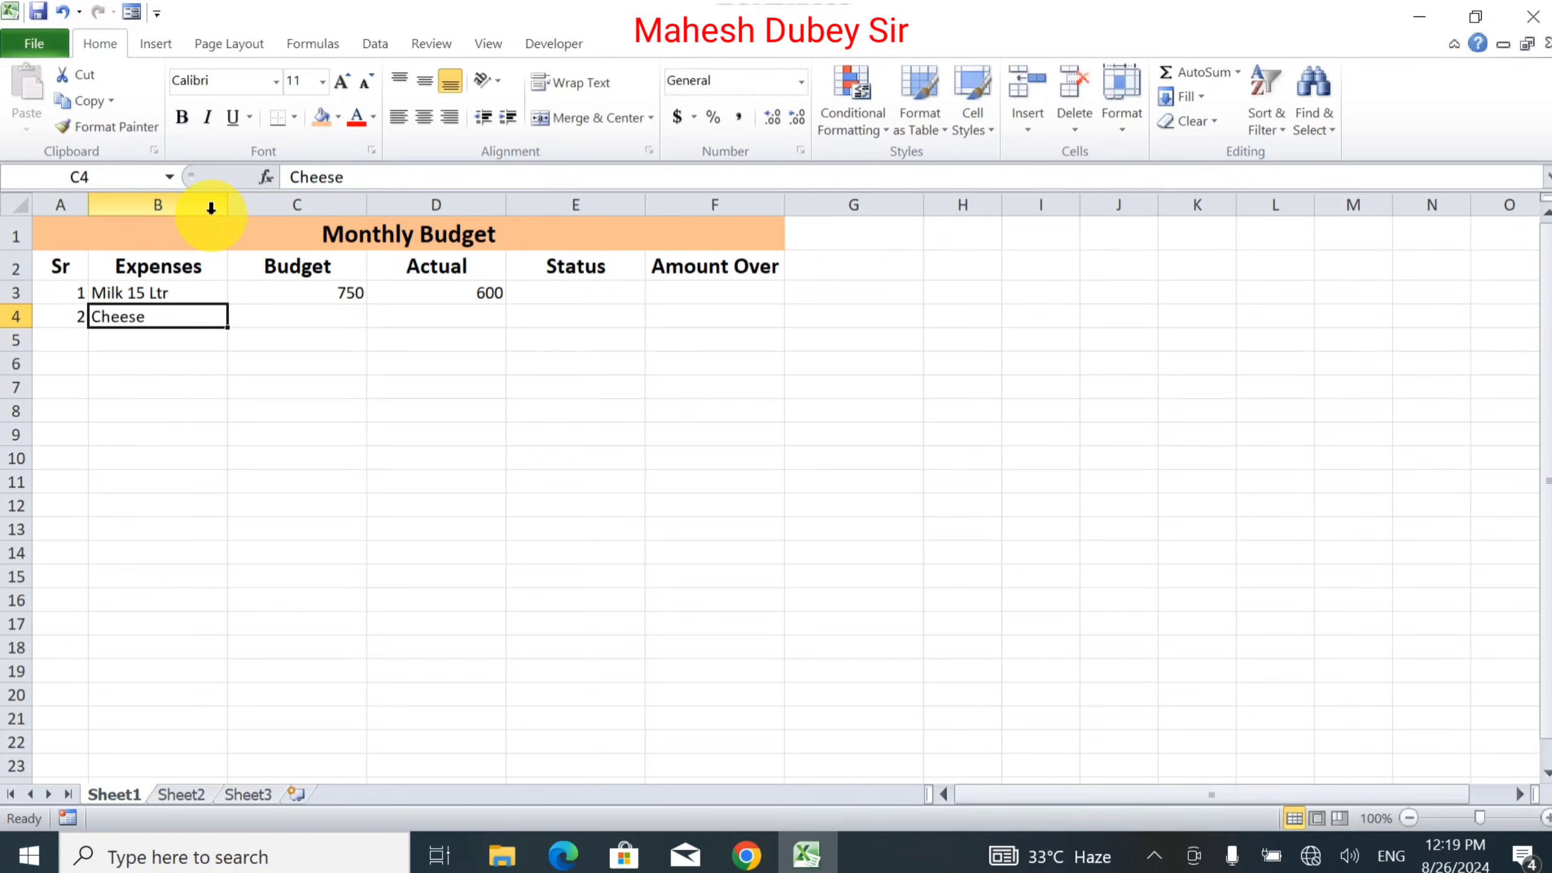
key(F2)
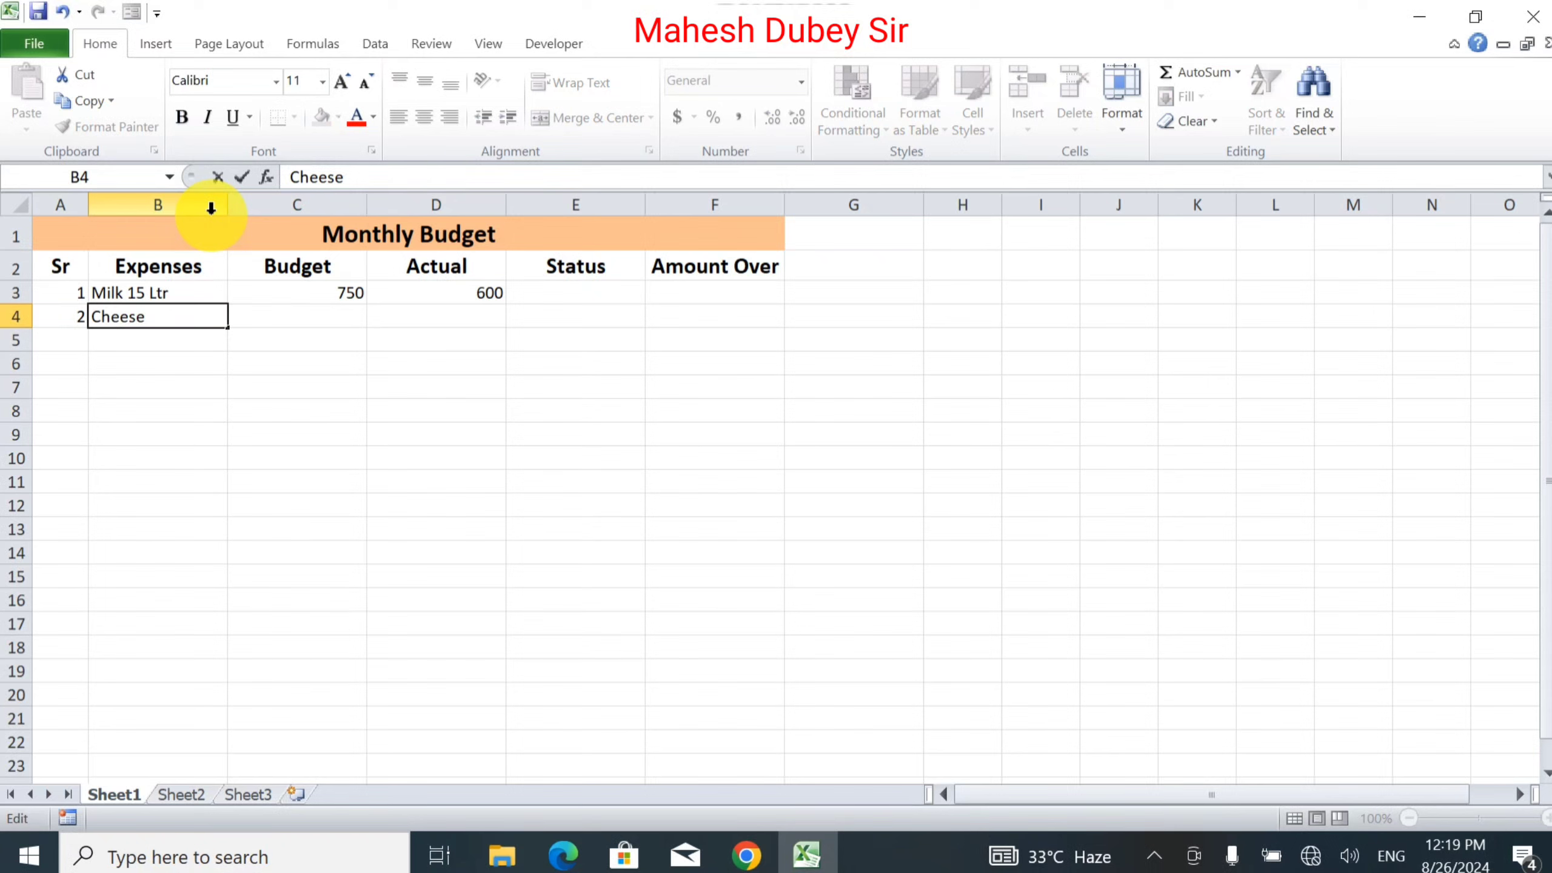
text(2 KG)
key(Tab)
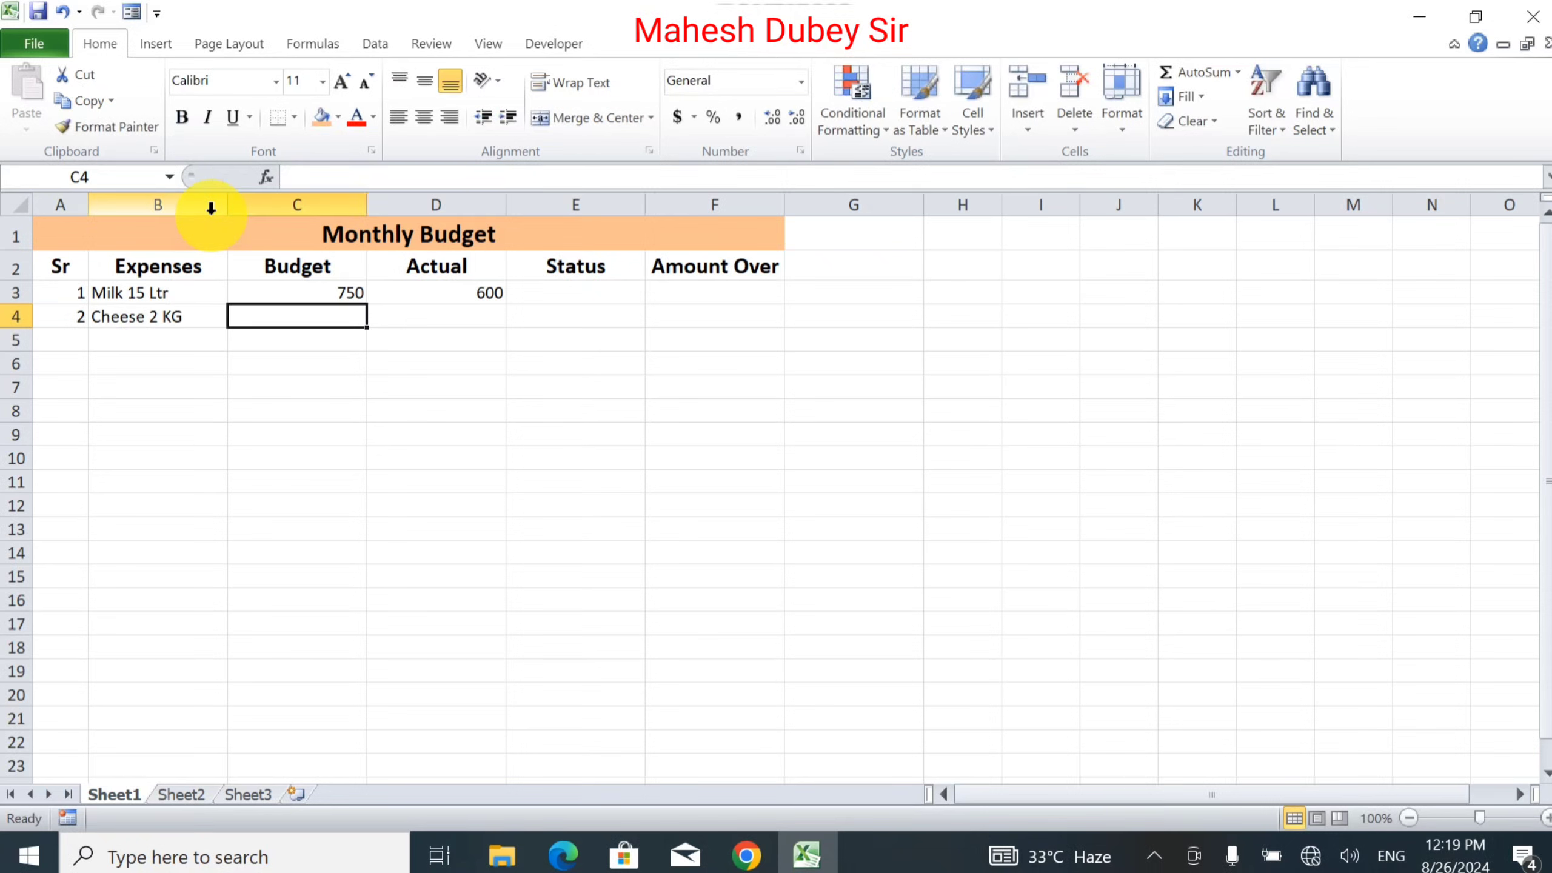
Calculate the cheese budget in C4 with the formula =2*120 and enter 500 as its actual amount in D4
text(=)
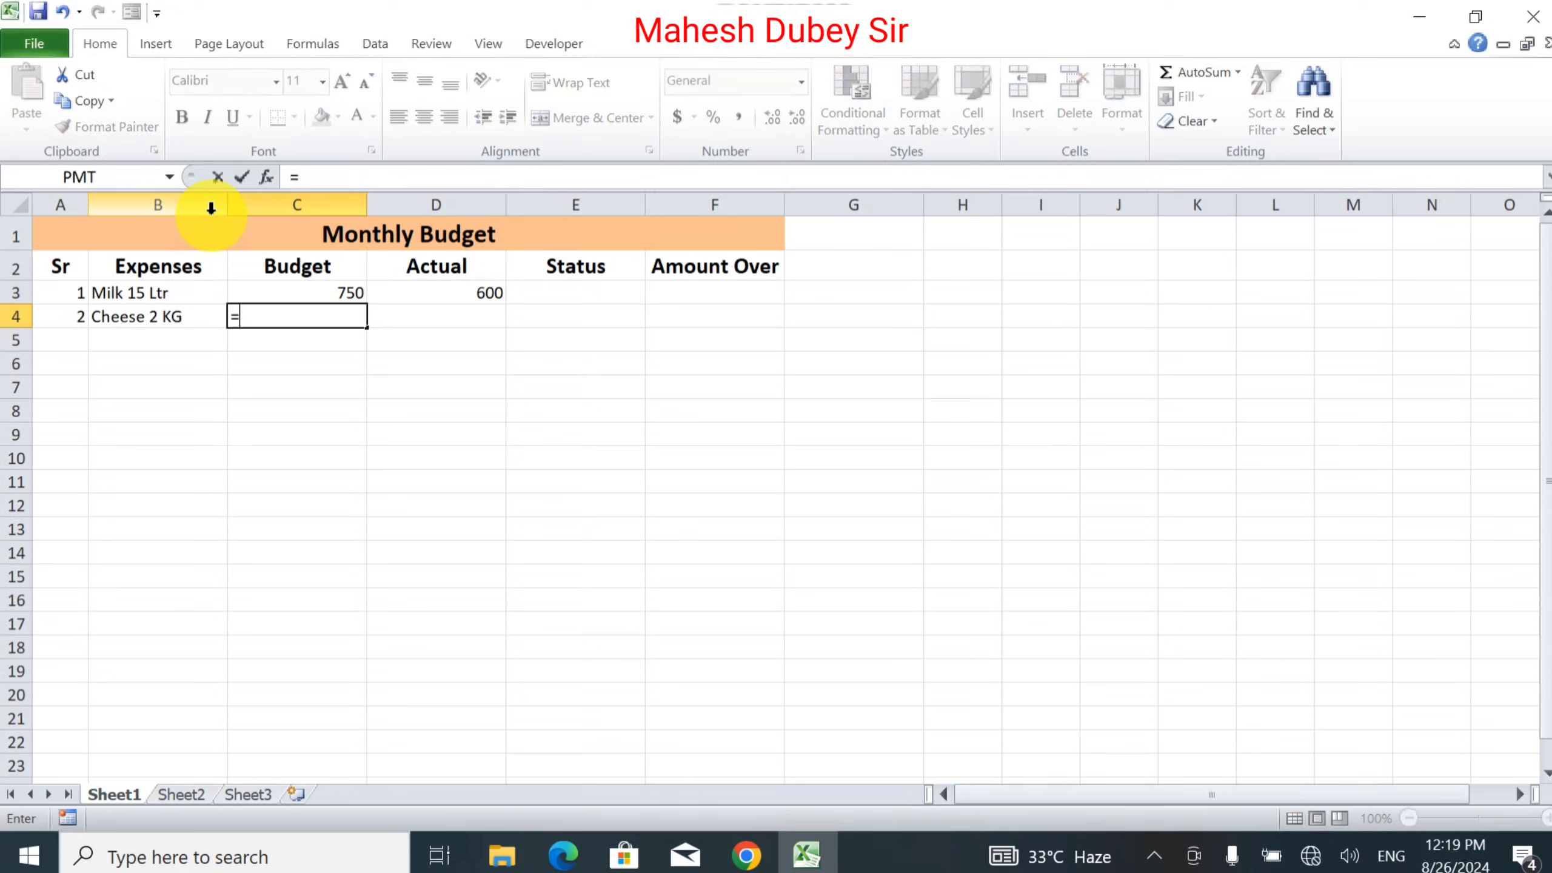
text(2*120)
key(Tab)
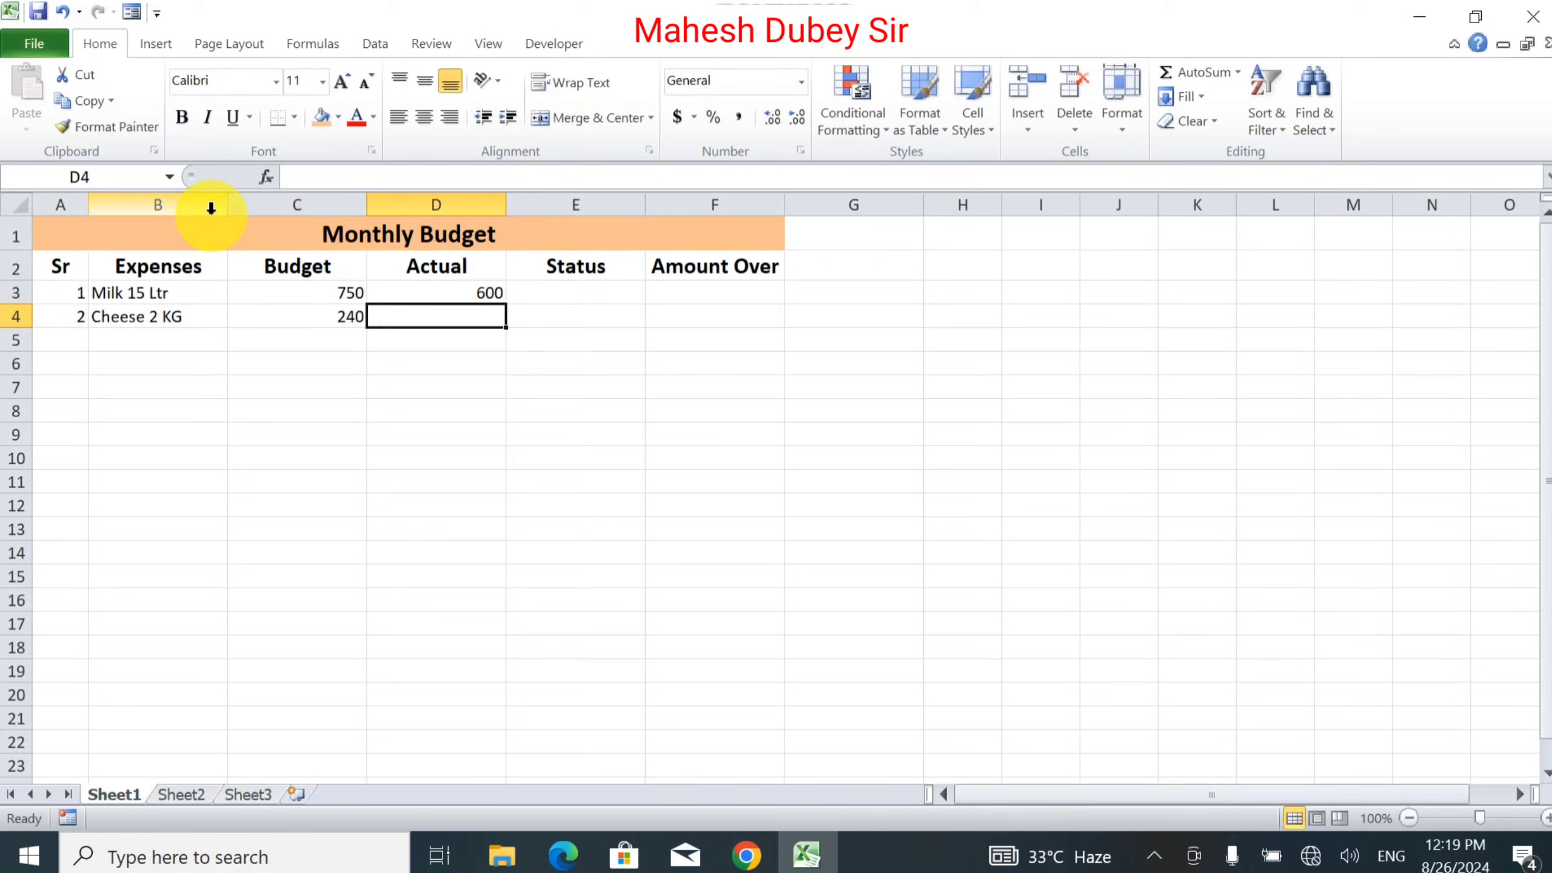
text(500)
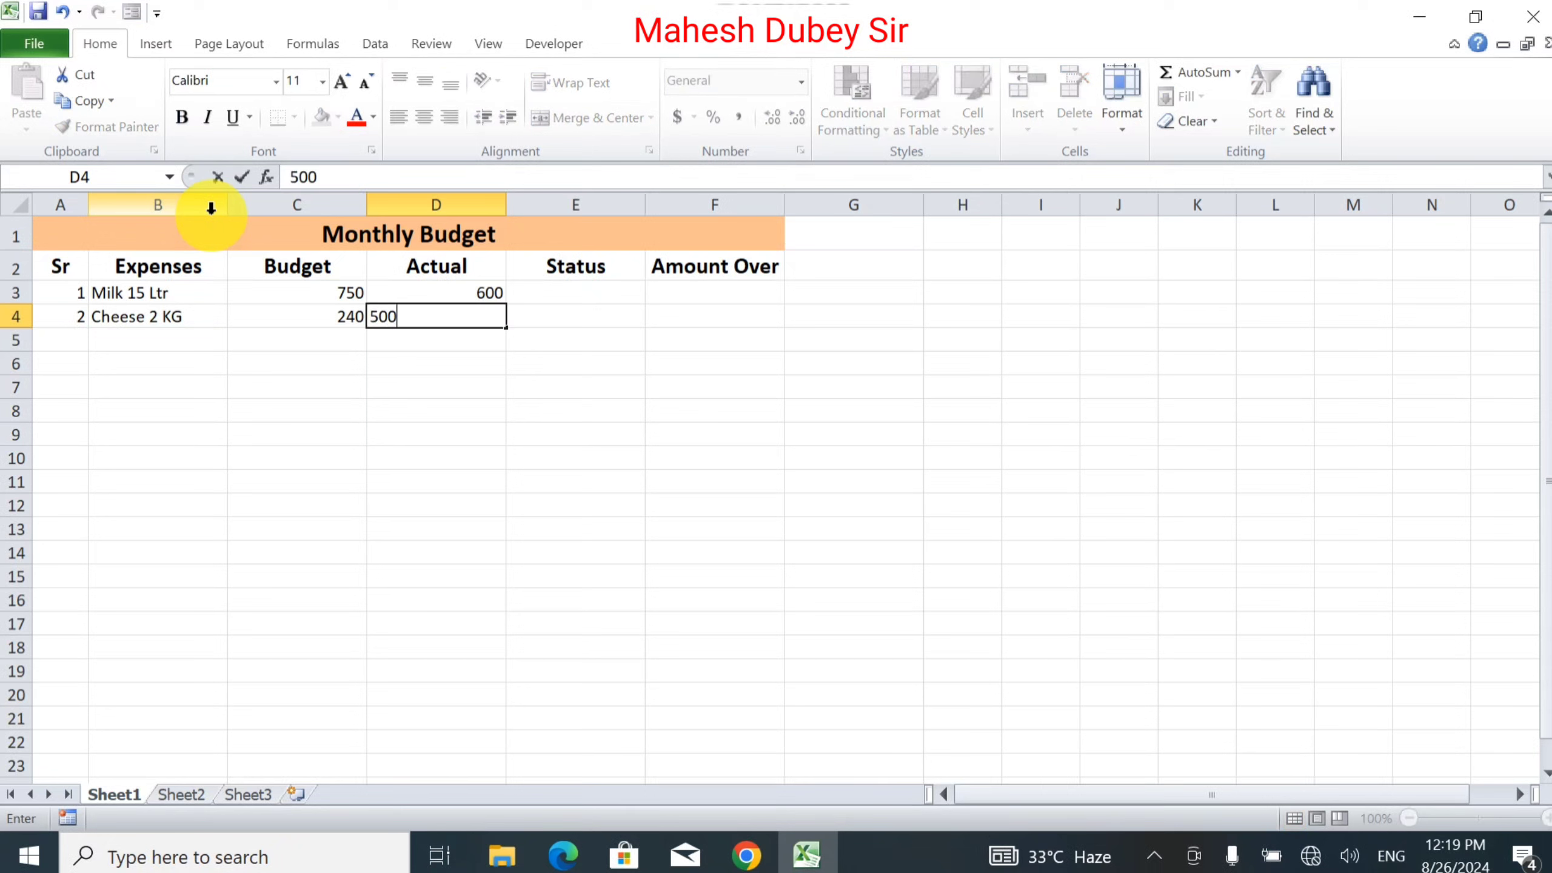
key(Tab)
key(Return)
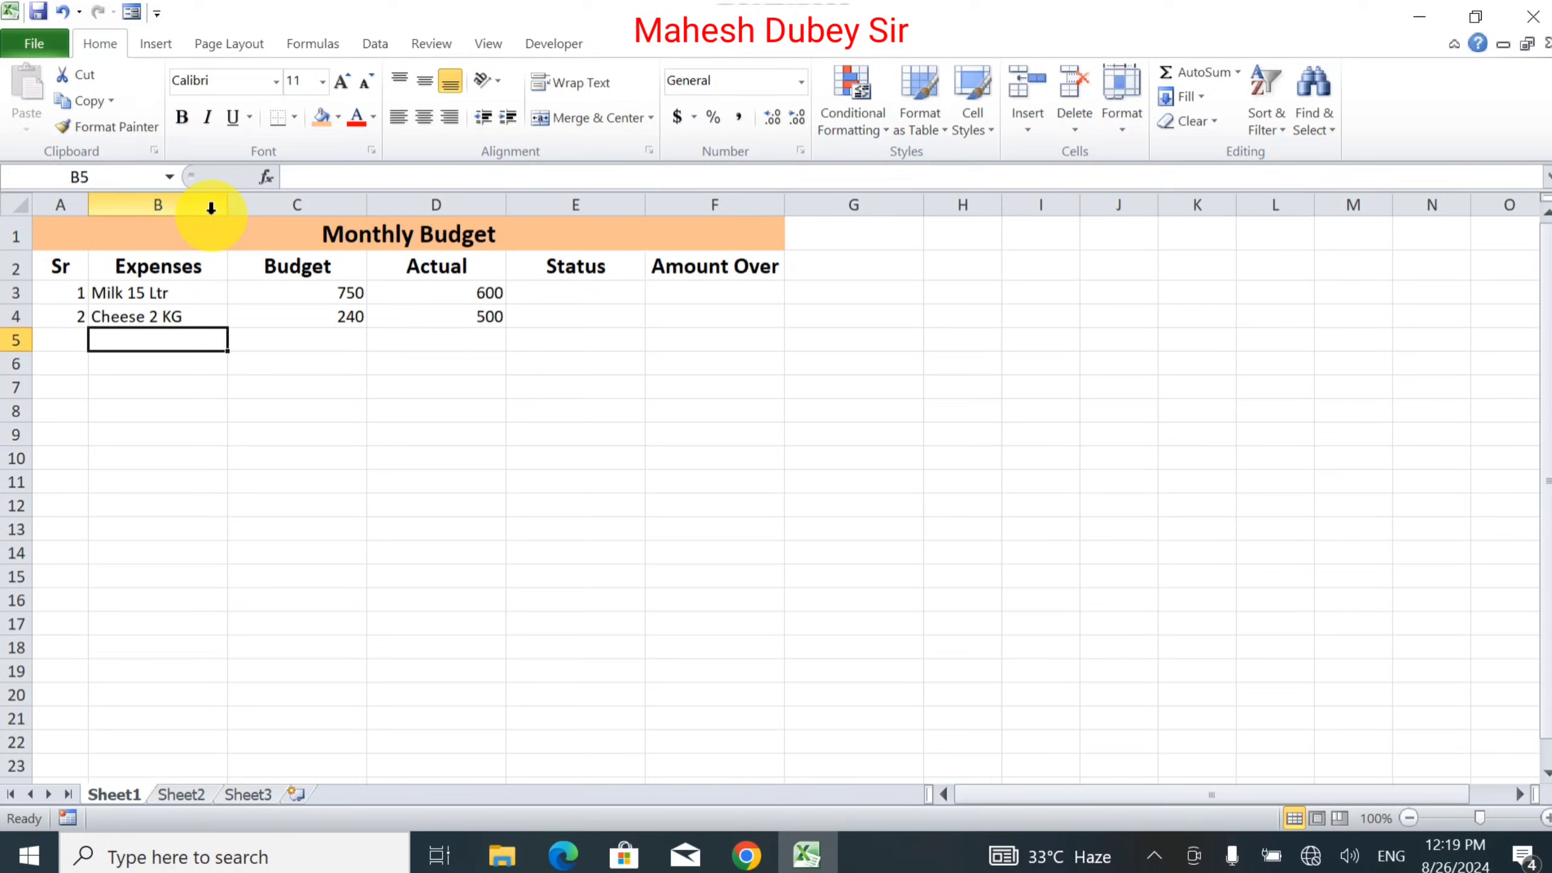
Start the third expense row with serial number 3 in A5 and "Pizza 10 Pc" in B5
key(Left)
text(3)
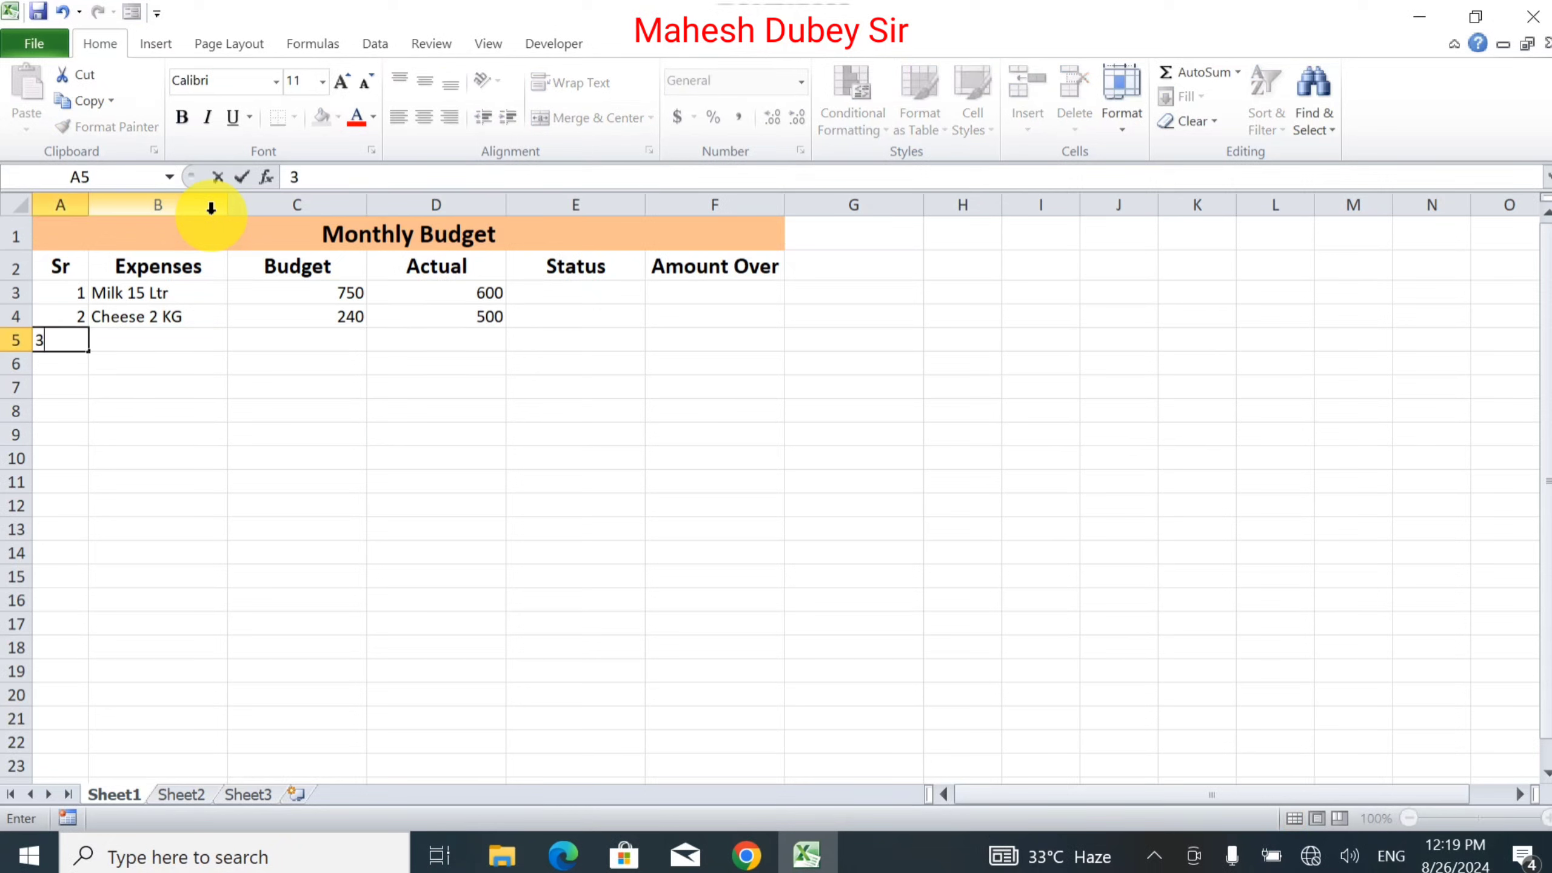
key(Tab)
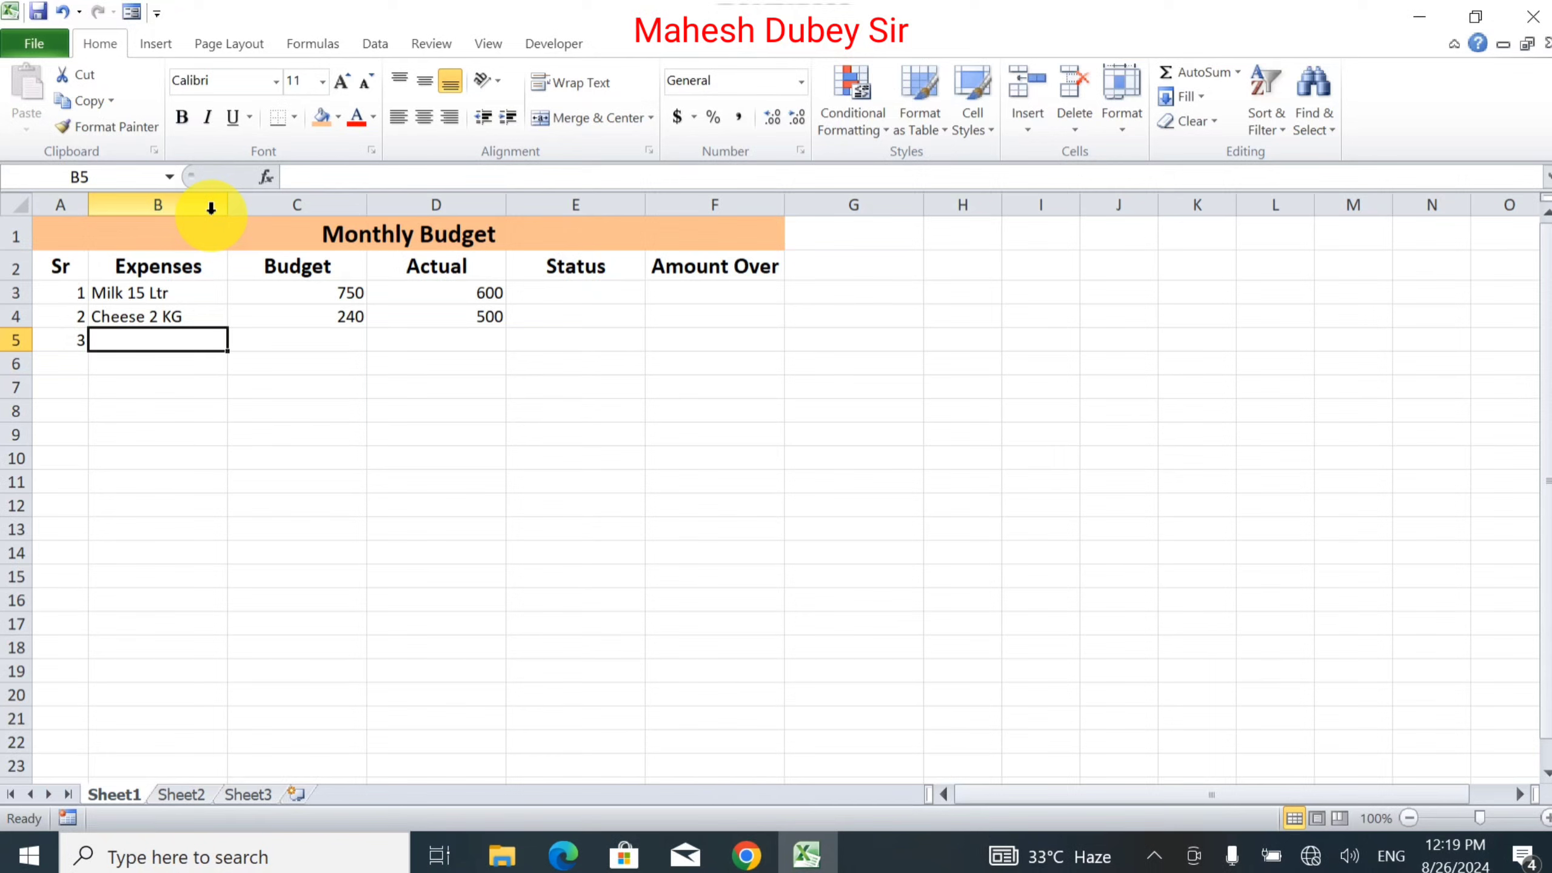
text(Pizza)
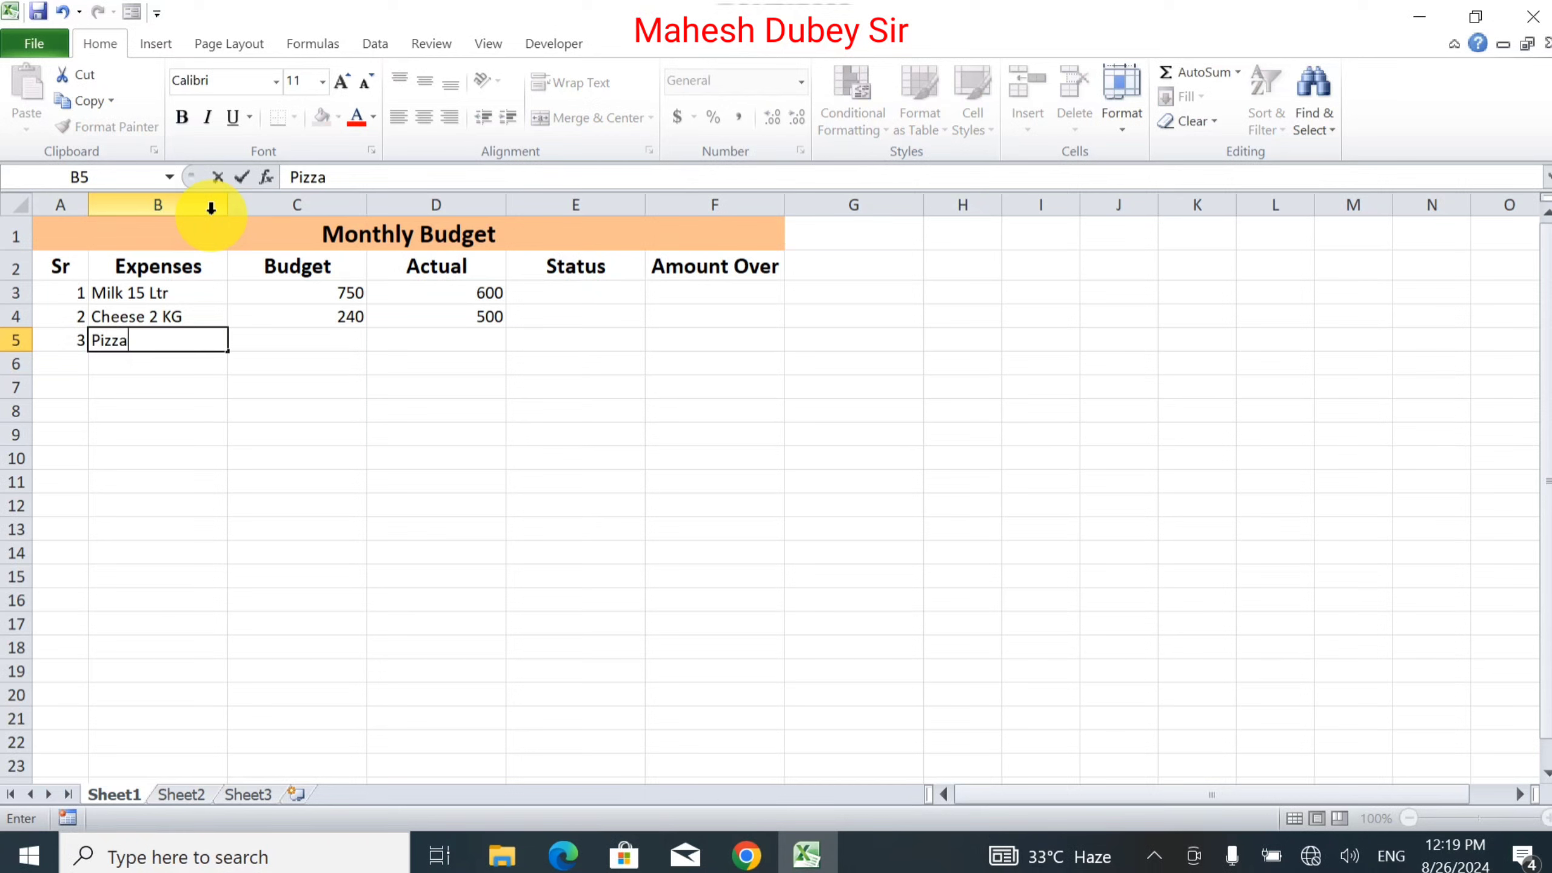
key(Tab)
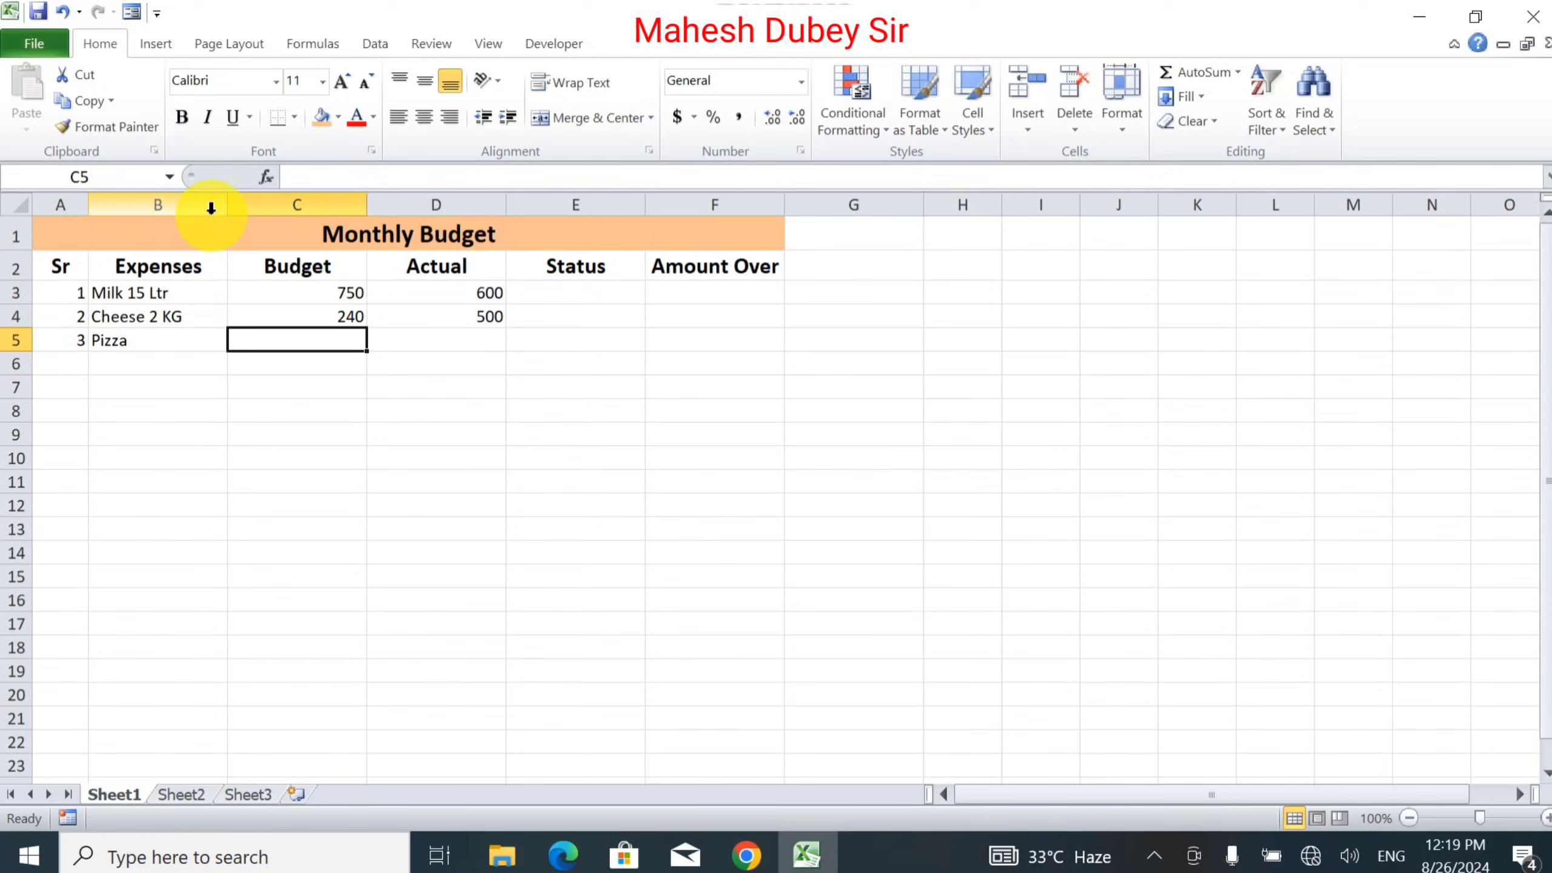
key(Left)
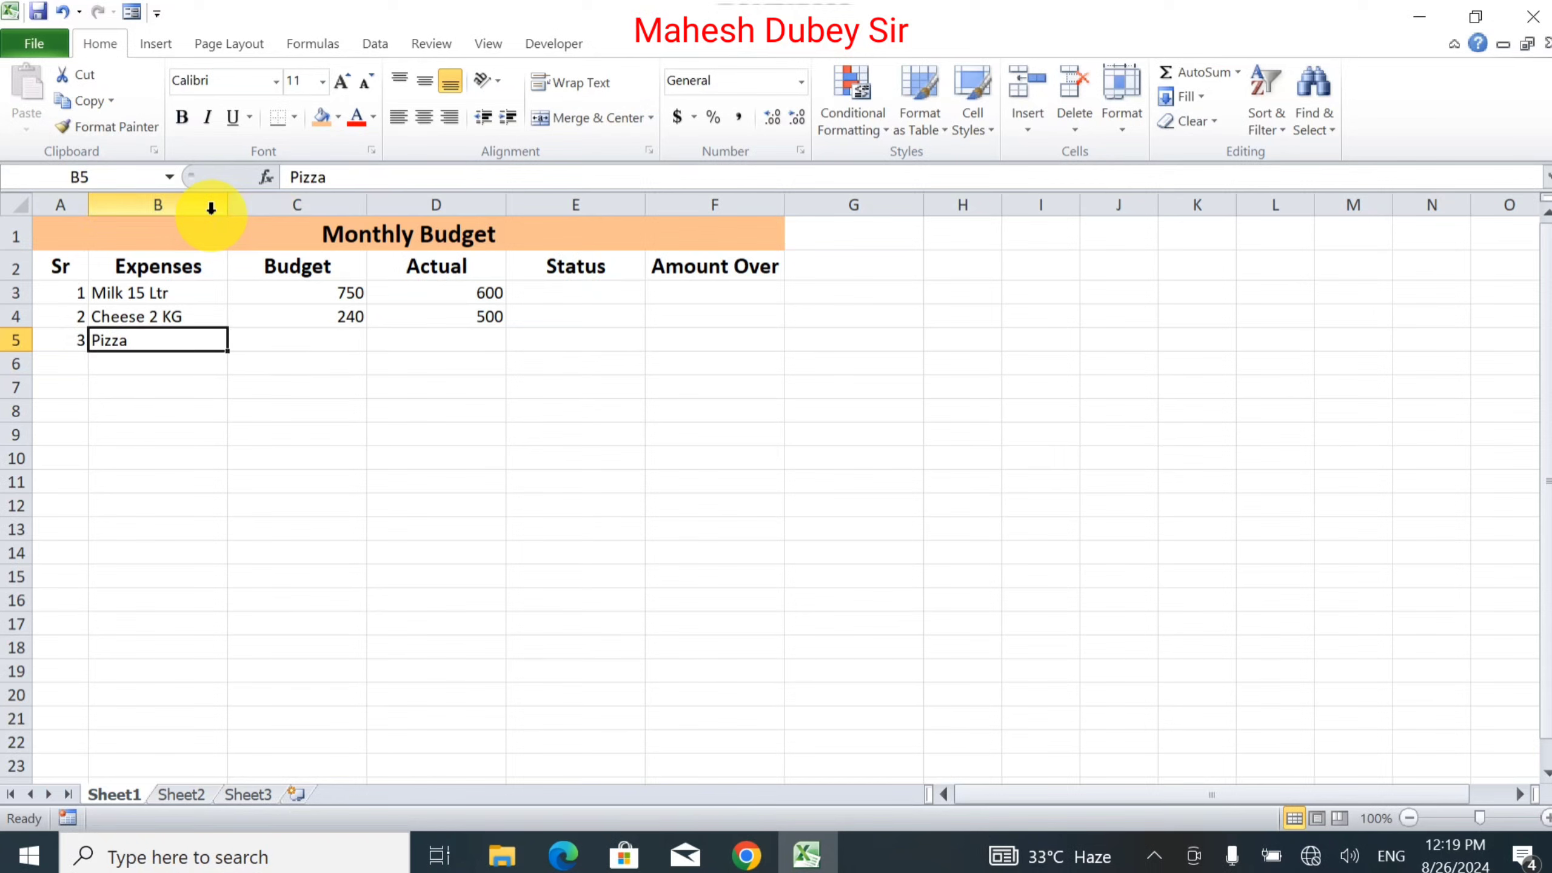
key(F2)
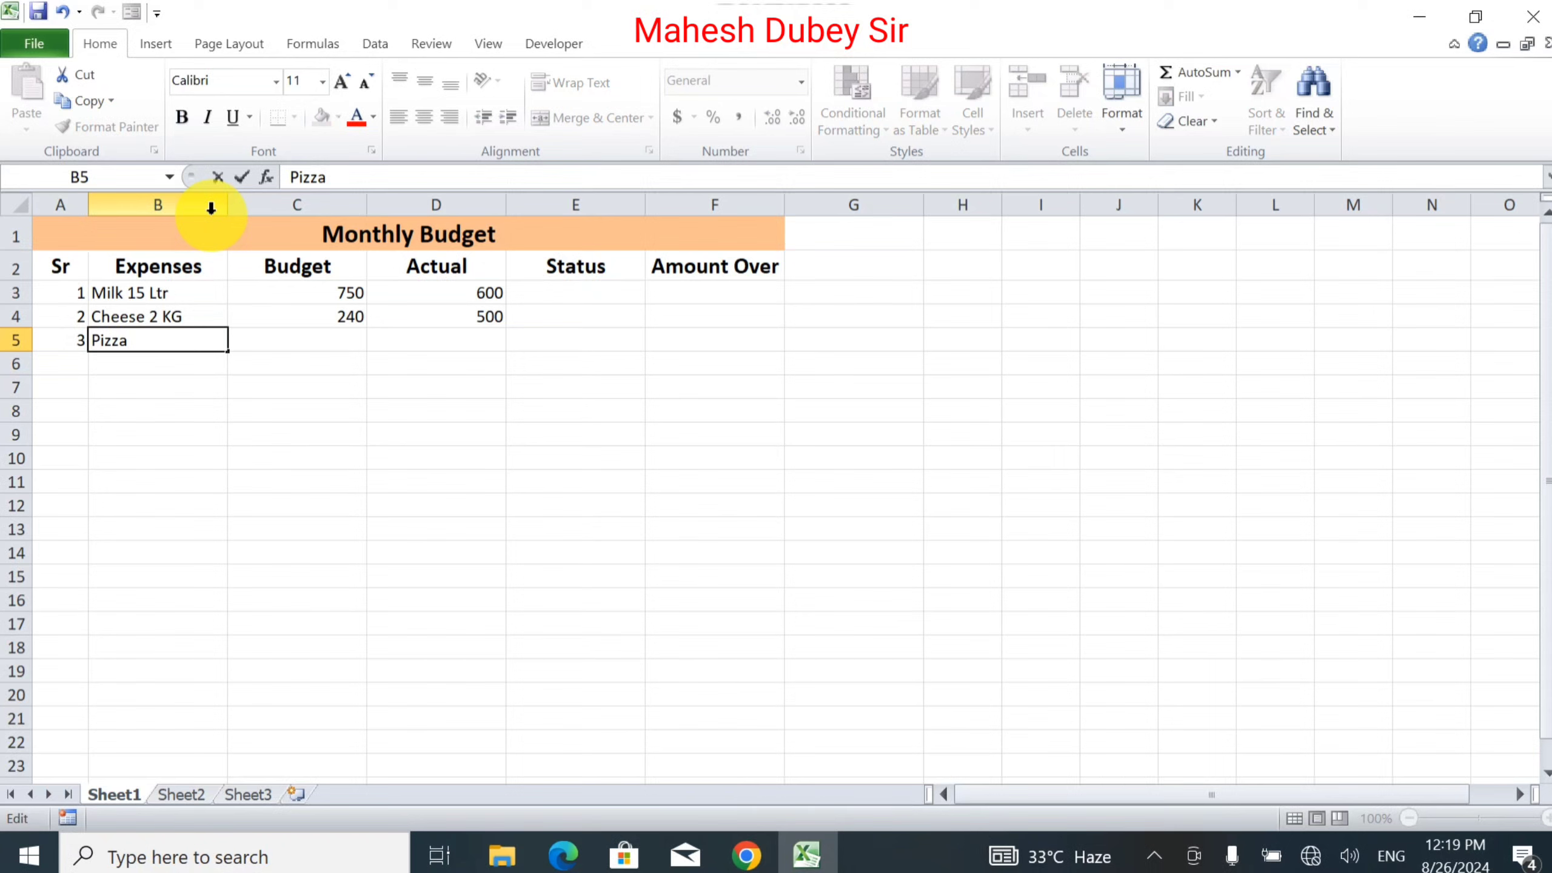
text(10 Pc)
key(Tab)
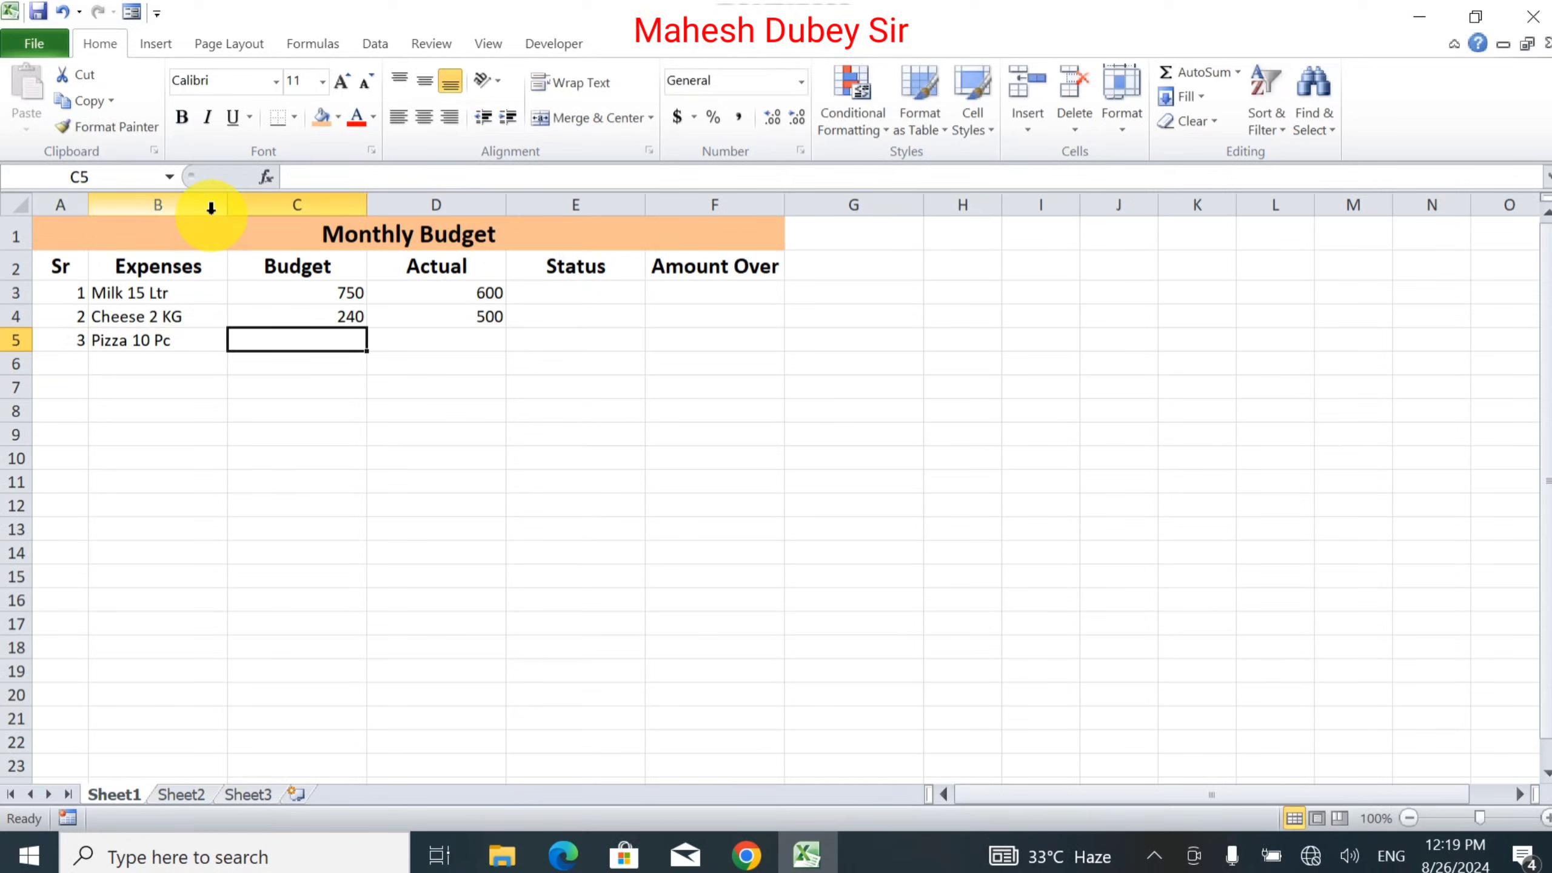
Calculate the pizza budget in C5 with the formula =10*200 and enter 1500 as its actual amount in D5
text(=)
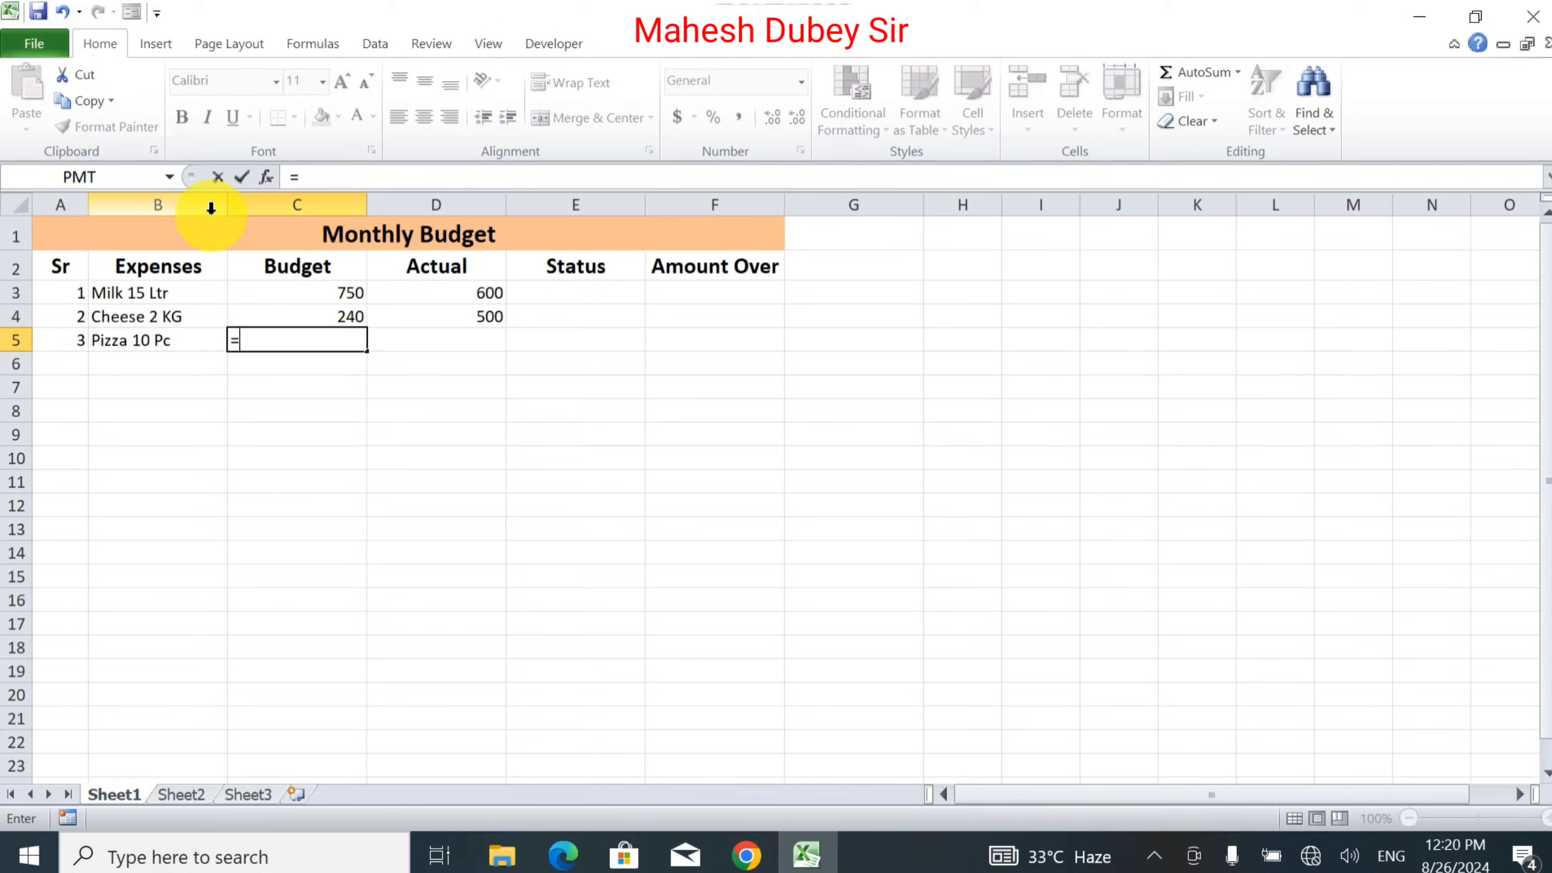
text(10*)
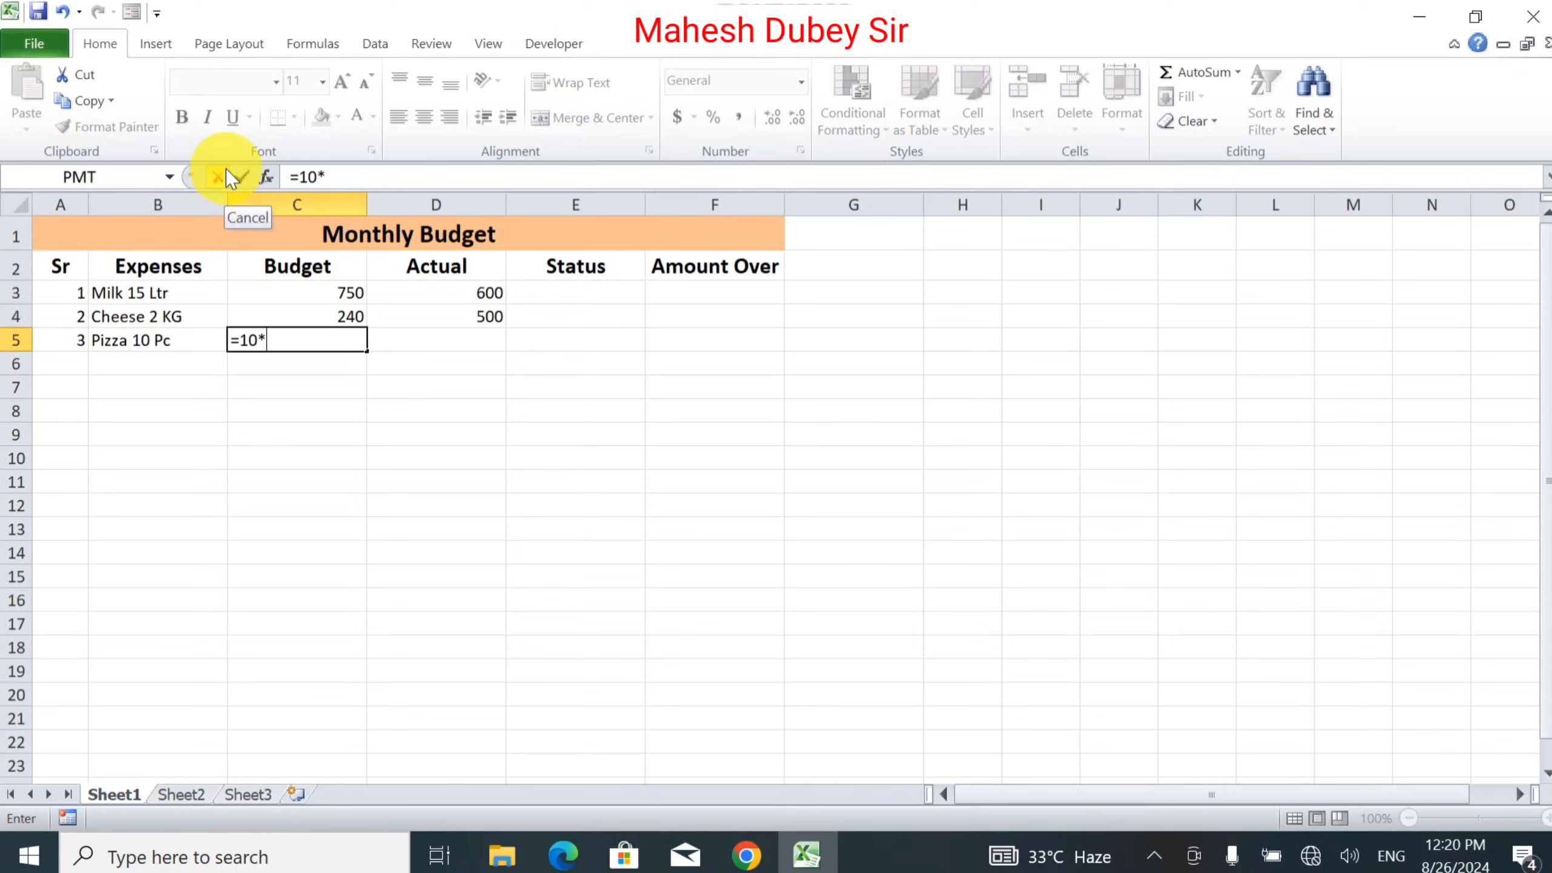
text(200)
key(Tab)
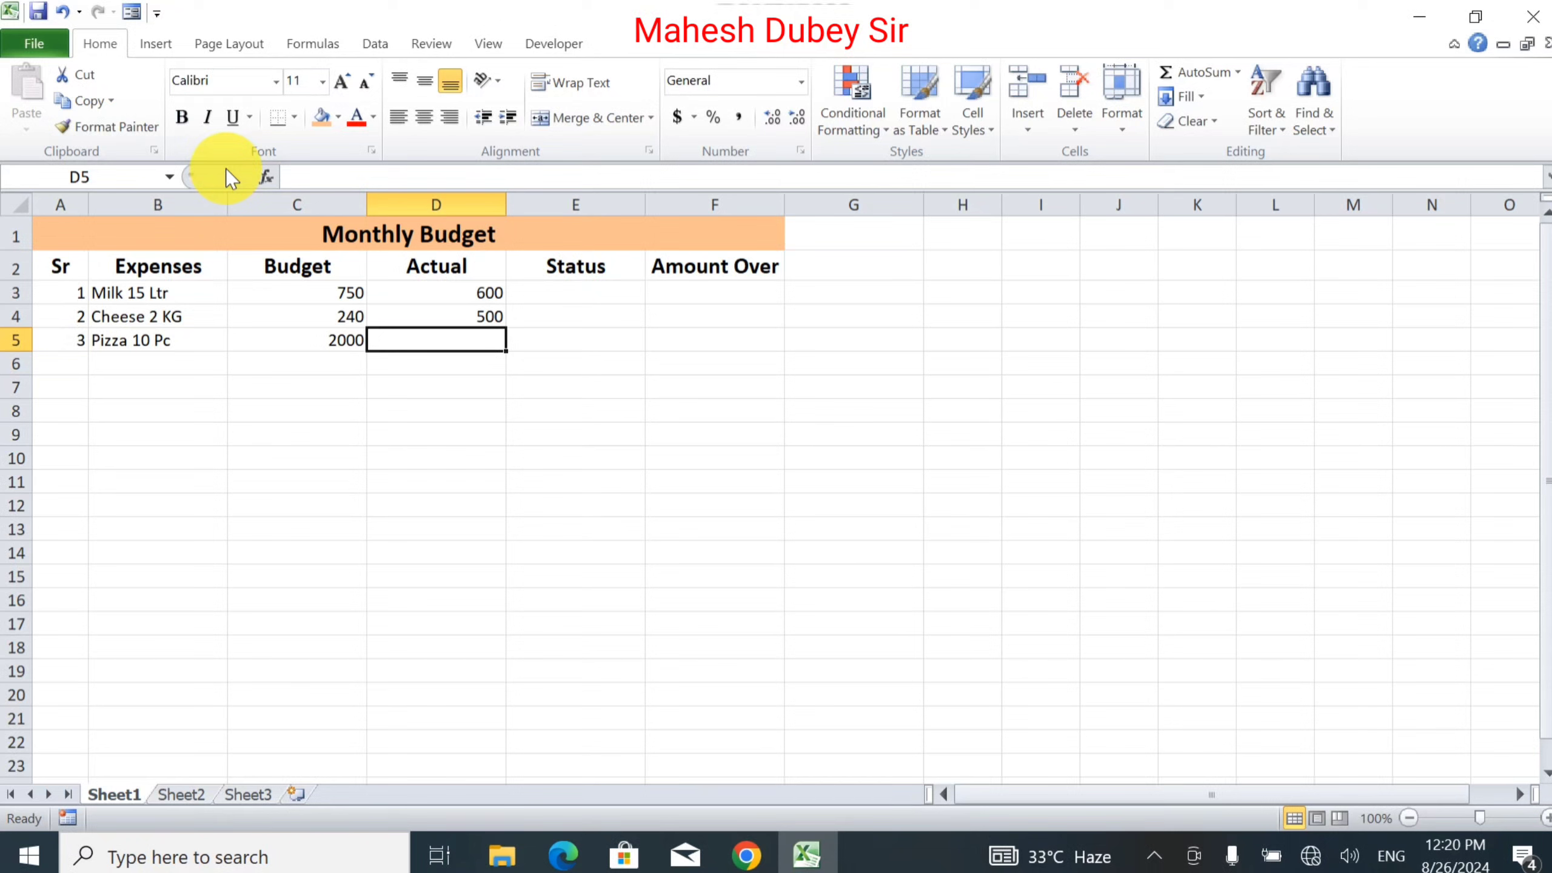
text(1500)
key(Return)
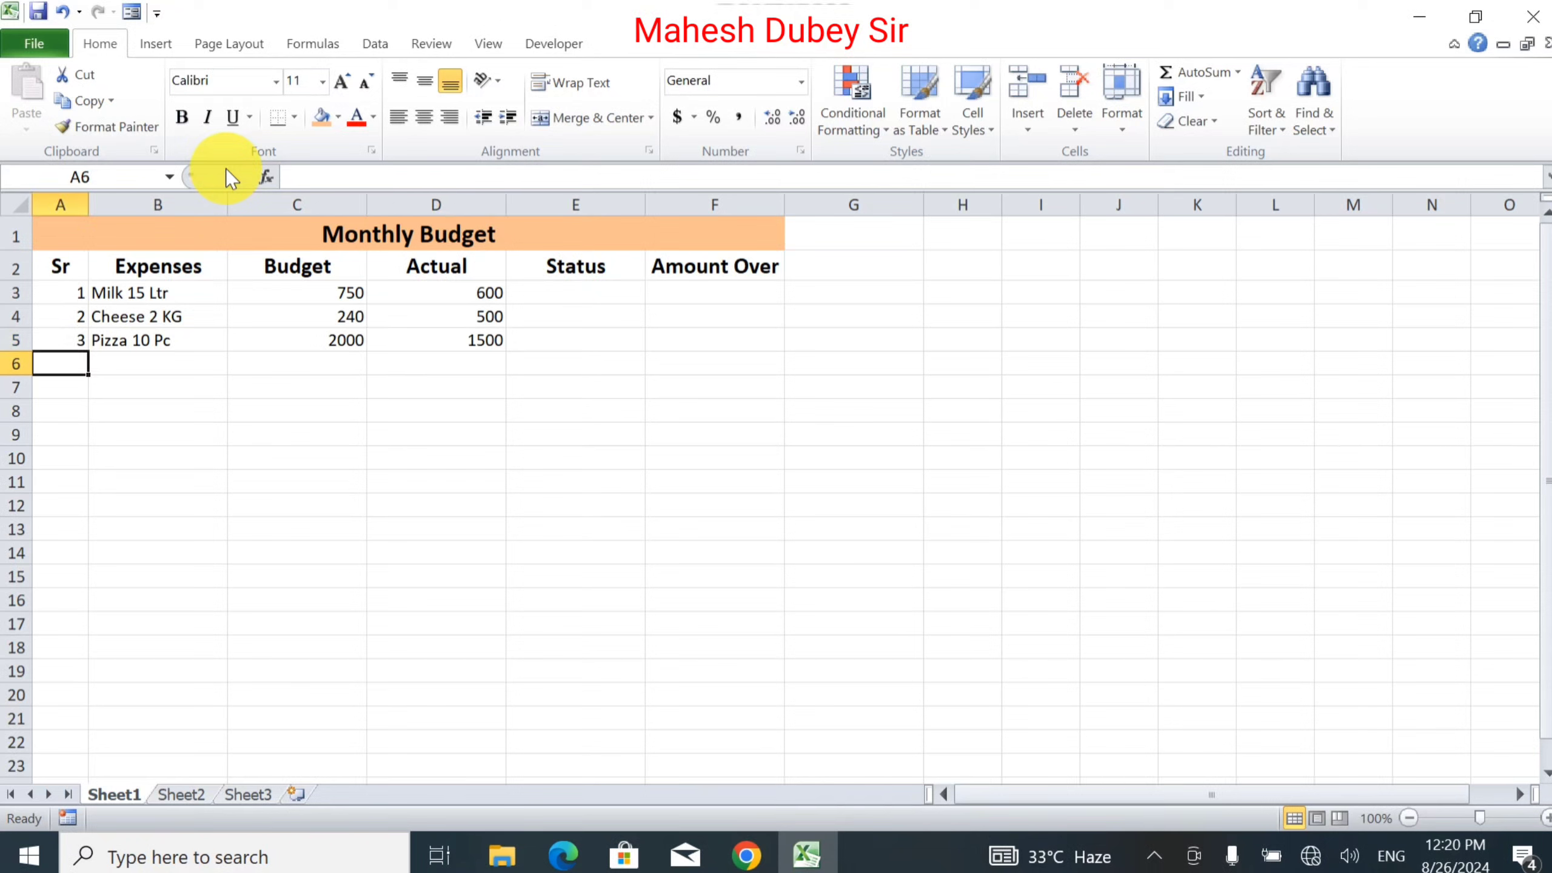
Apply all borders to the header and expense rows in A2:F5
key(Up)
key(Up)
key(Up)
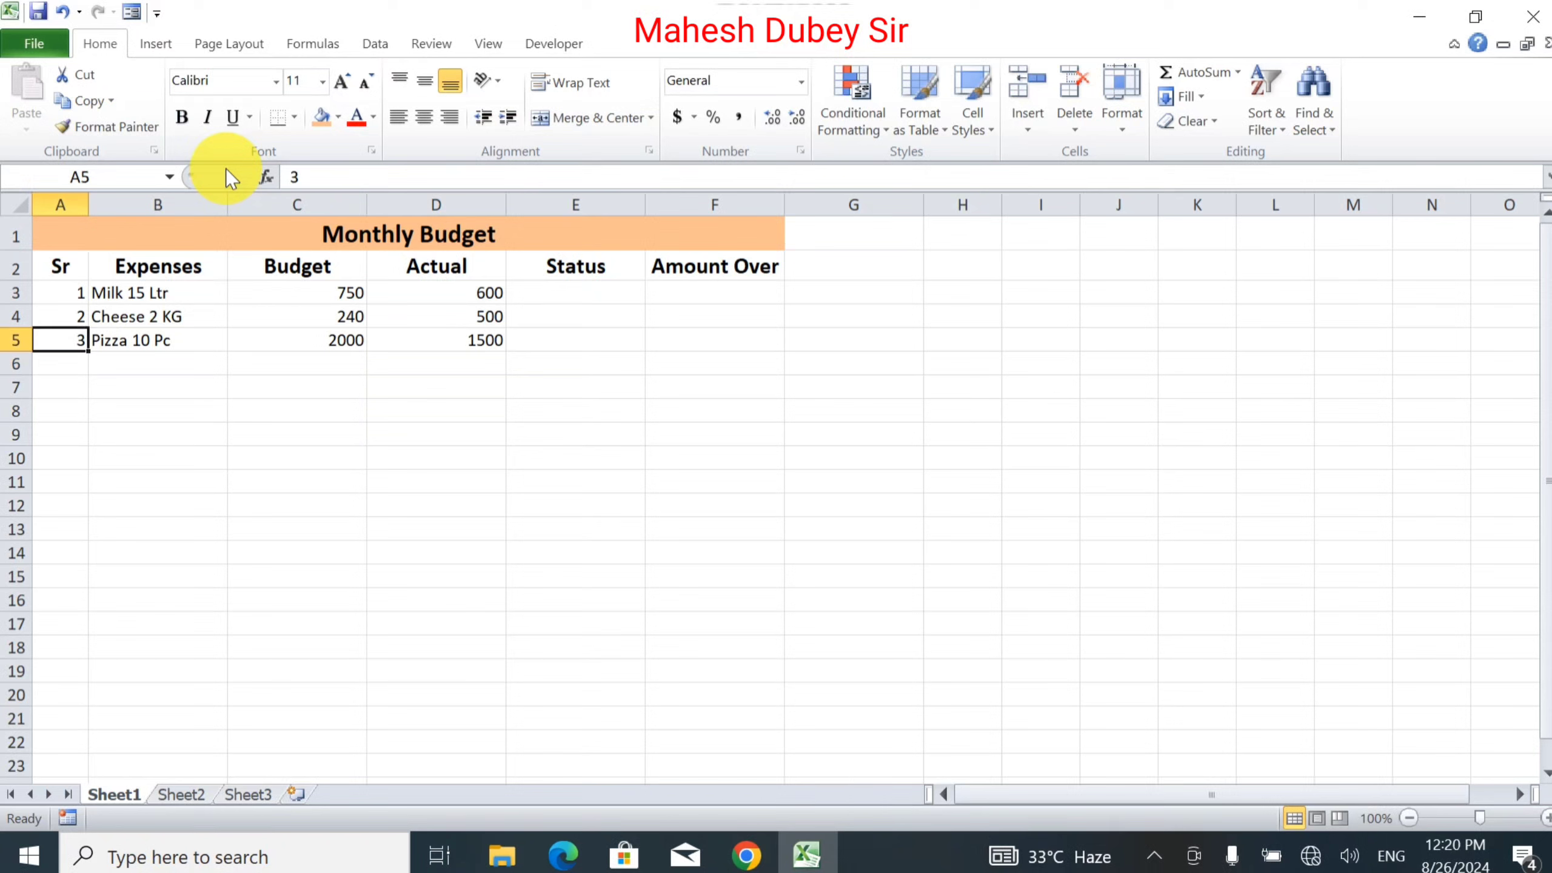
key(Down)
key(Up)
key(Up)
key(Up)
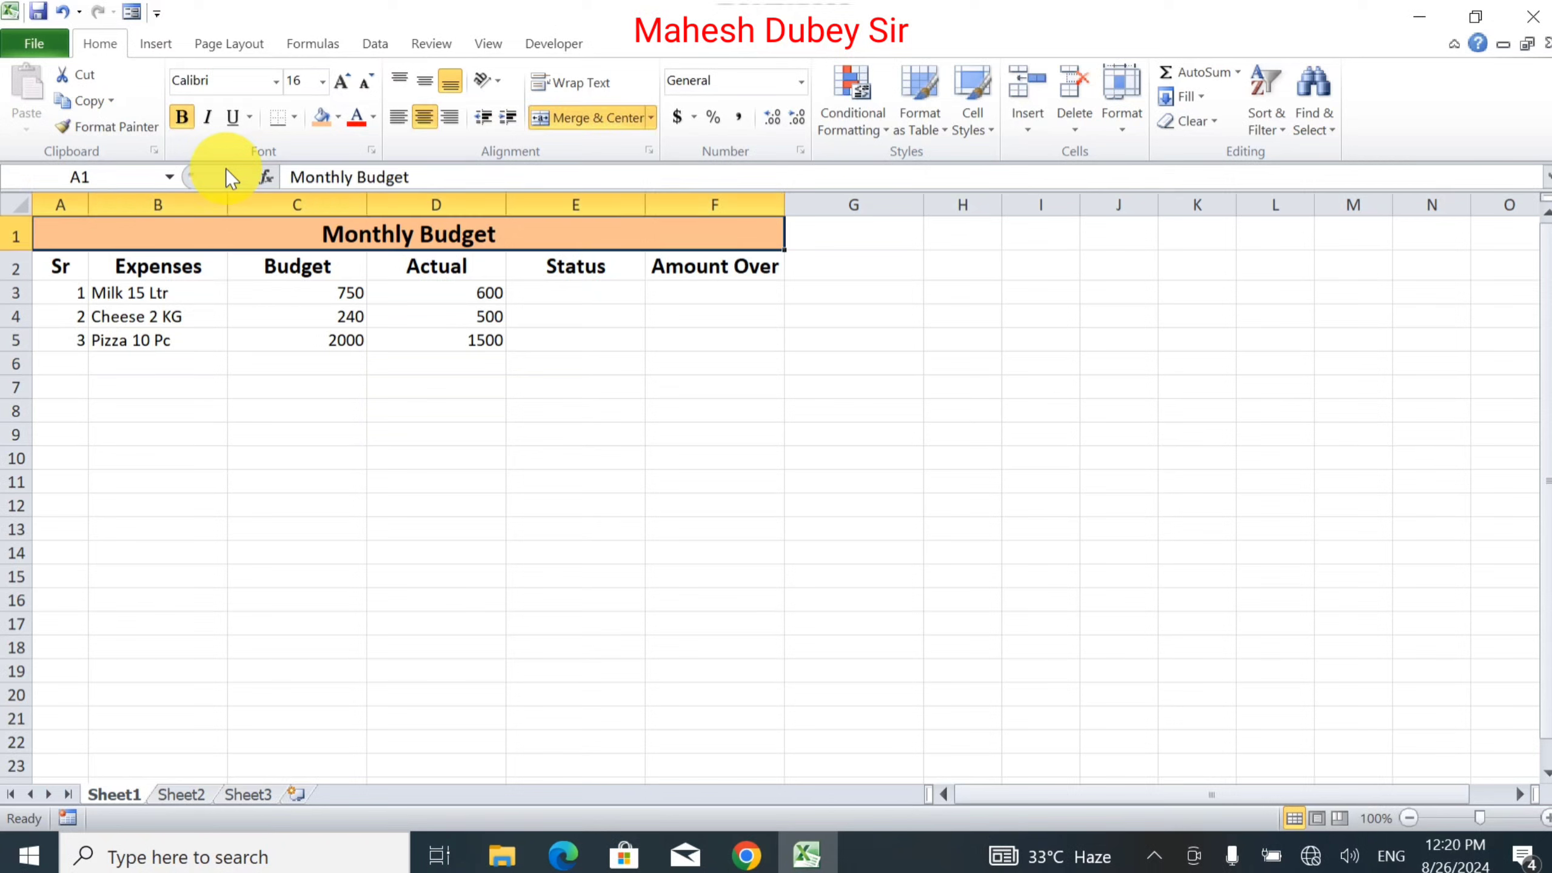
key(Down)
key(shift+Down)
key(shift+Down)
key(shift+Down)
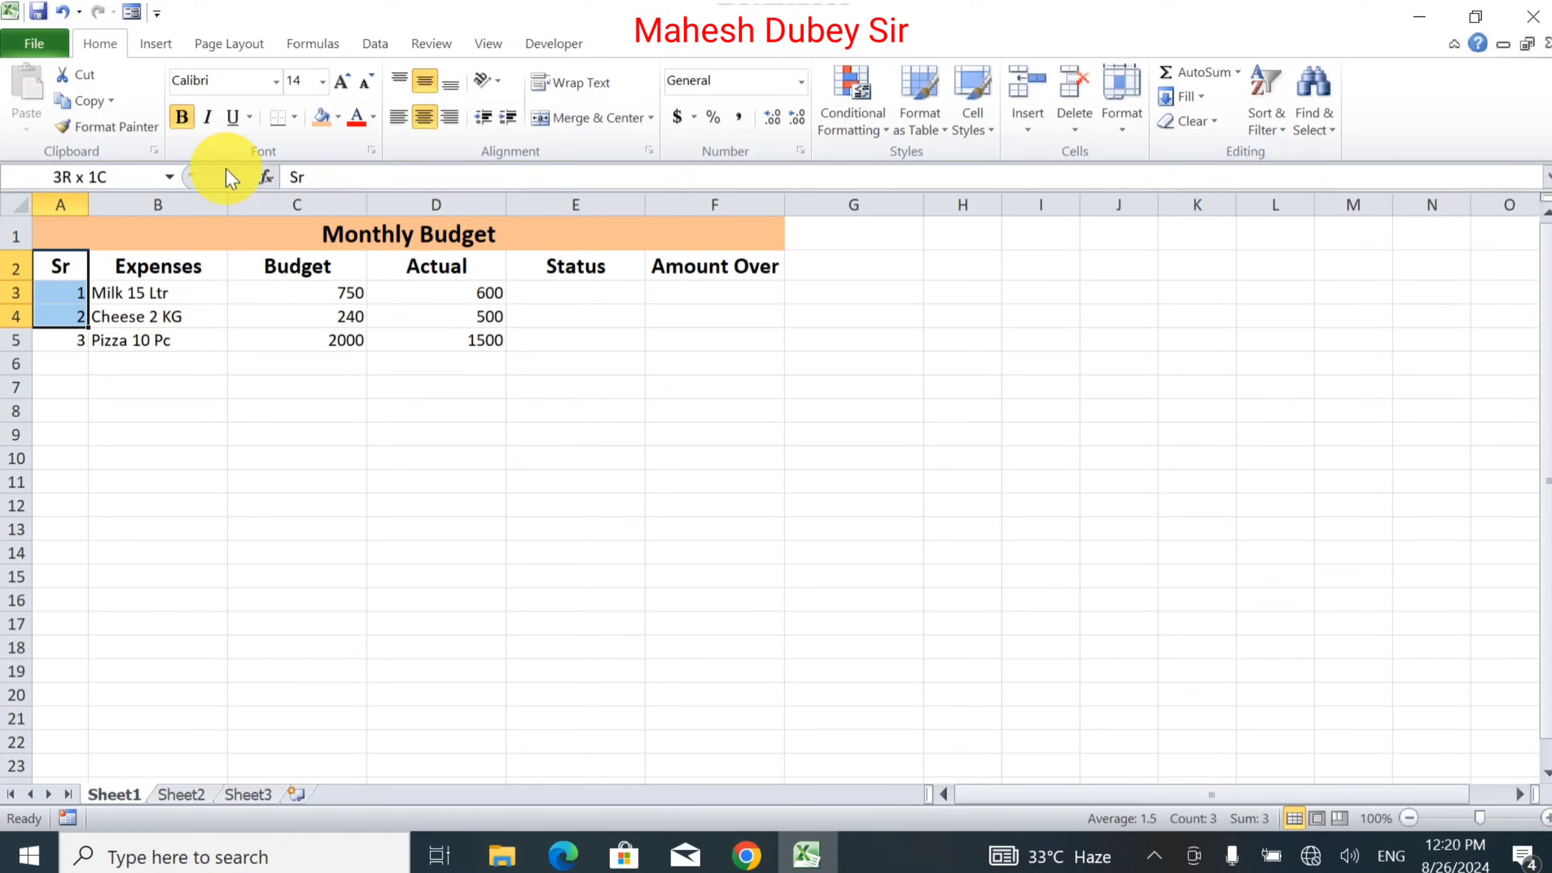
key(shift+Right)
key(shift+Right)
key(shift+Right)
key(shift+Right)
key(shift+Right)
key(shift+Right)
key(shift+Right)
key(shift+Right)
key(shift+Right)
key(shift+Right)
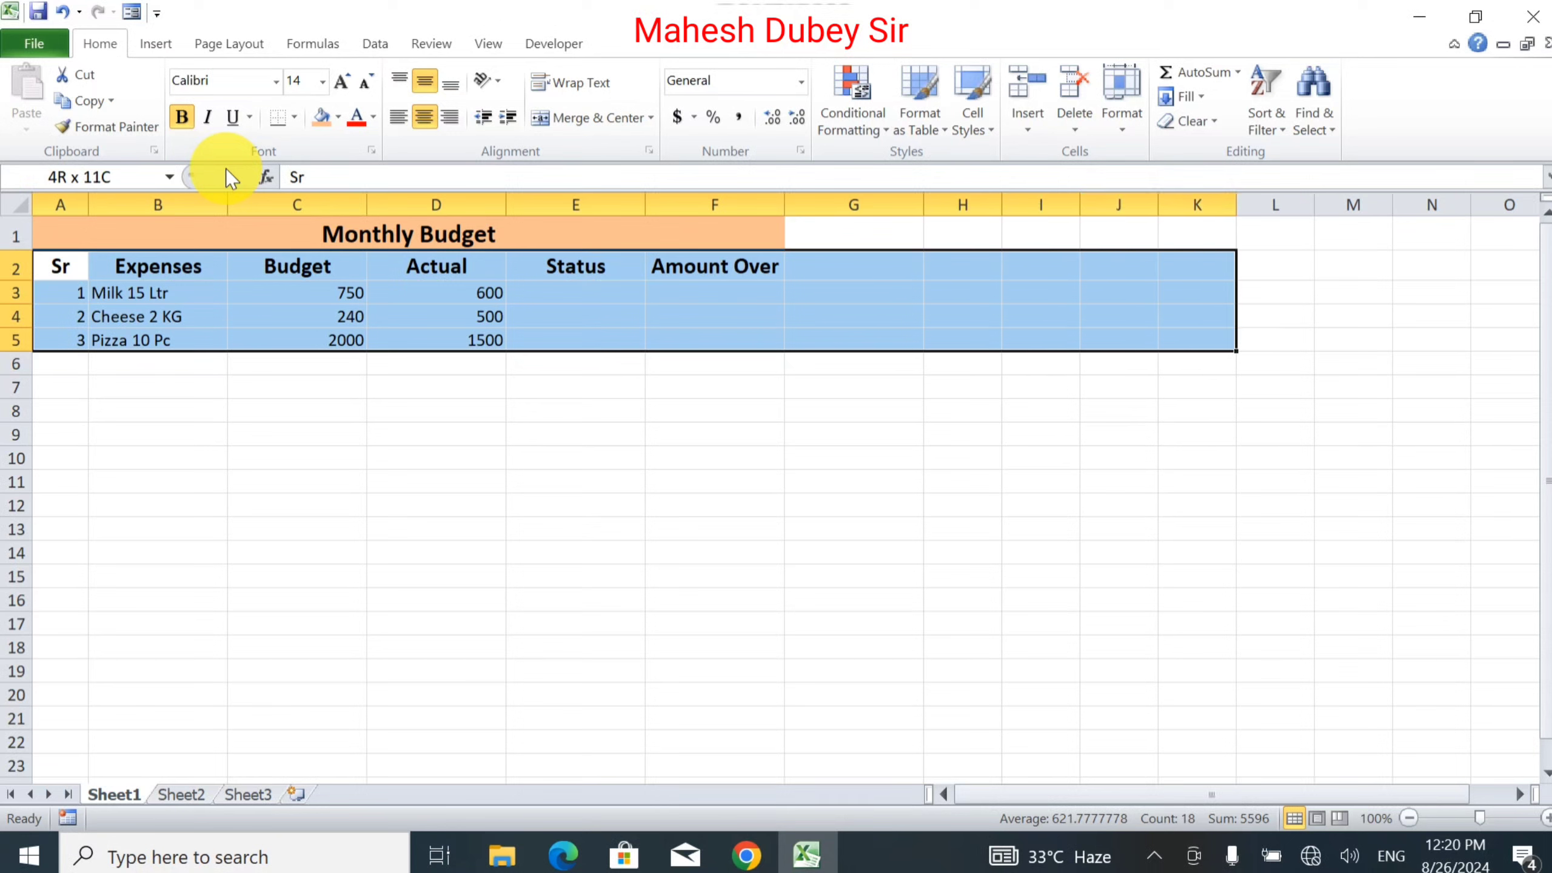
key(shift+Left)
key(shift+Left)
key(shift+Left)
key(shift+Left)
key(shift+Left)
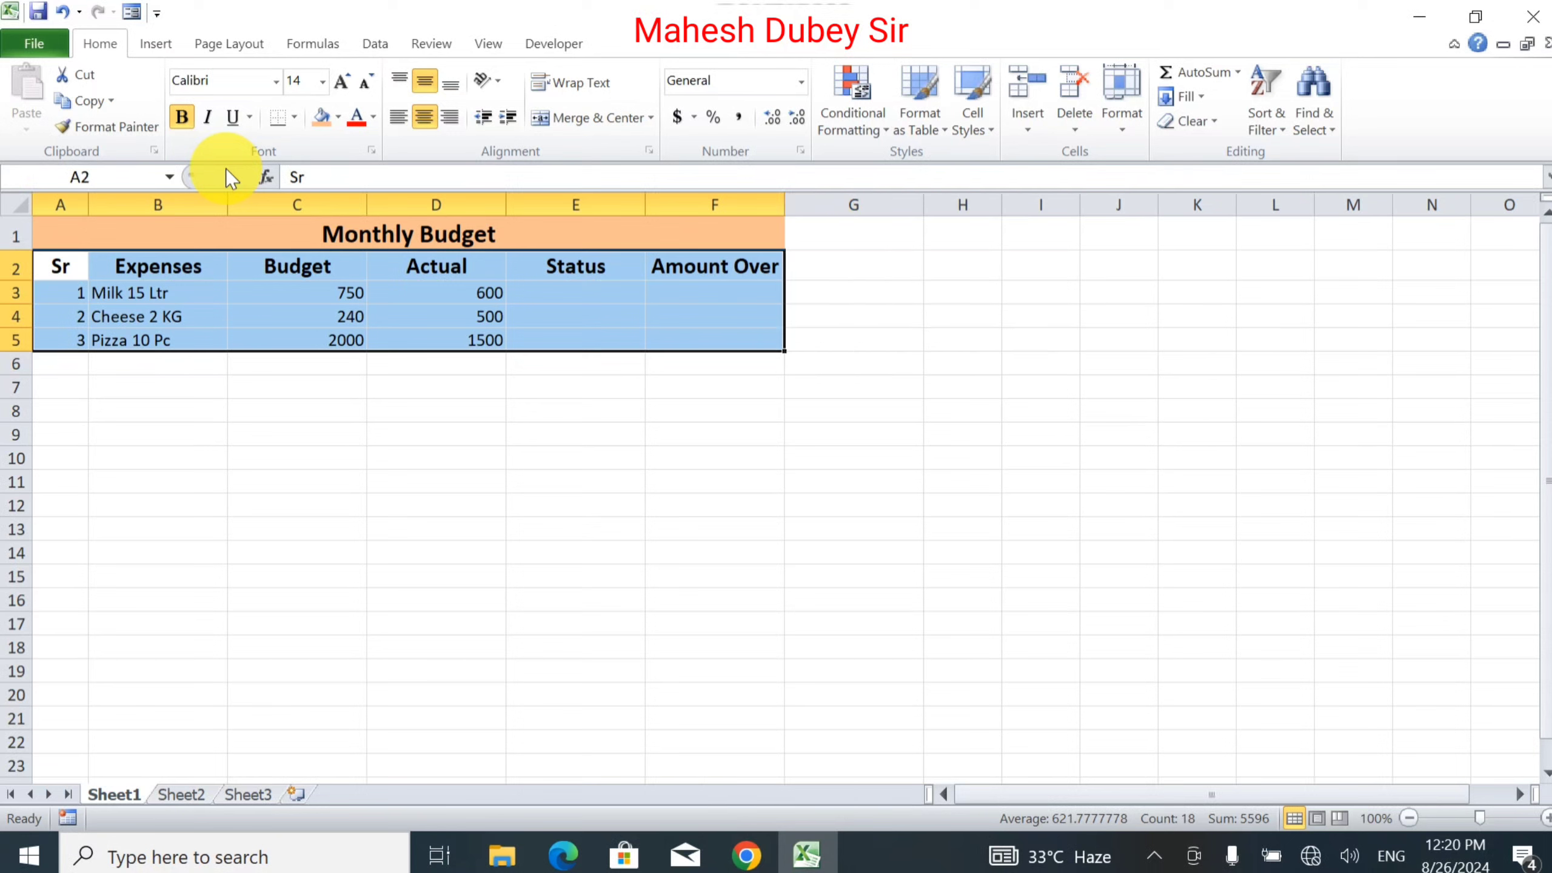
click(295, 121)
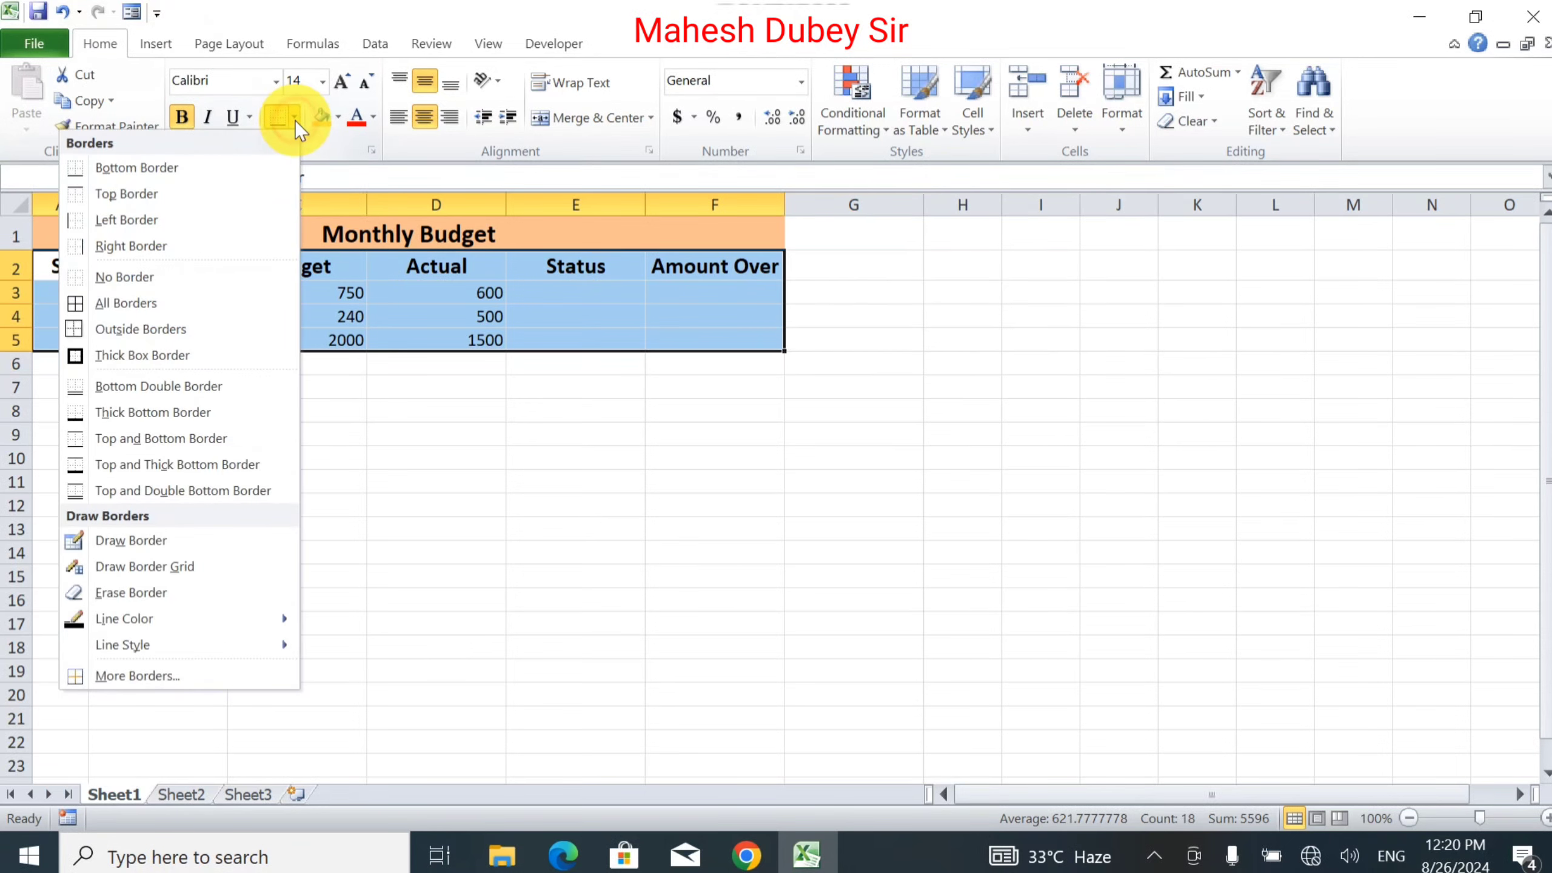
click(139, 305)
Enter the status formula =IF(C3>D3,"Over Budget","Within Budget") in E3 for the milk row
click(606, 298)
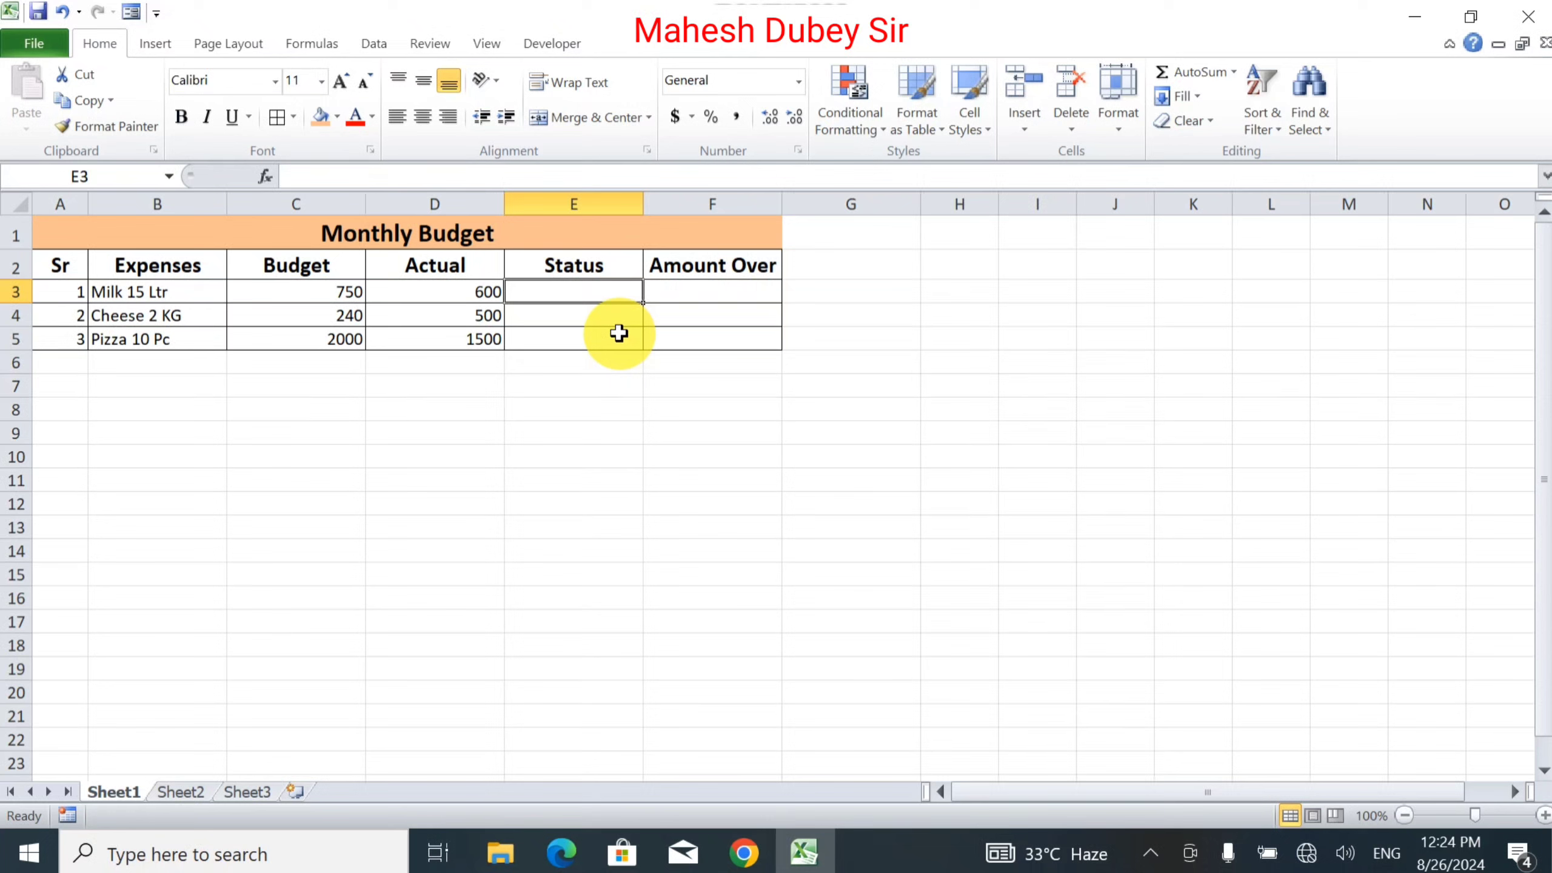
text(=if)
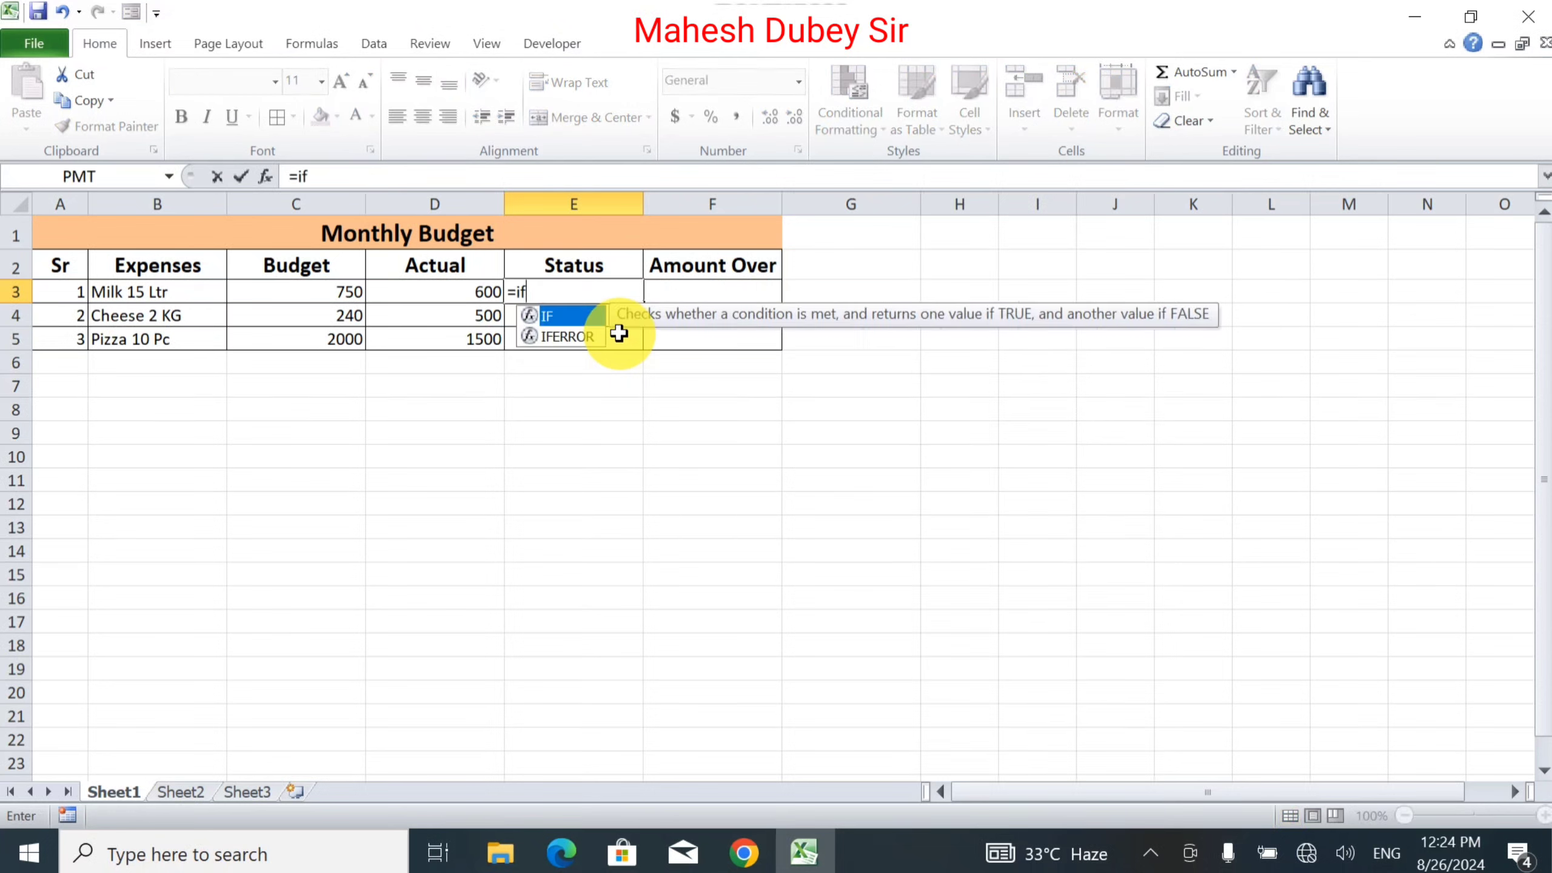
text(()
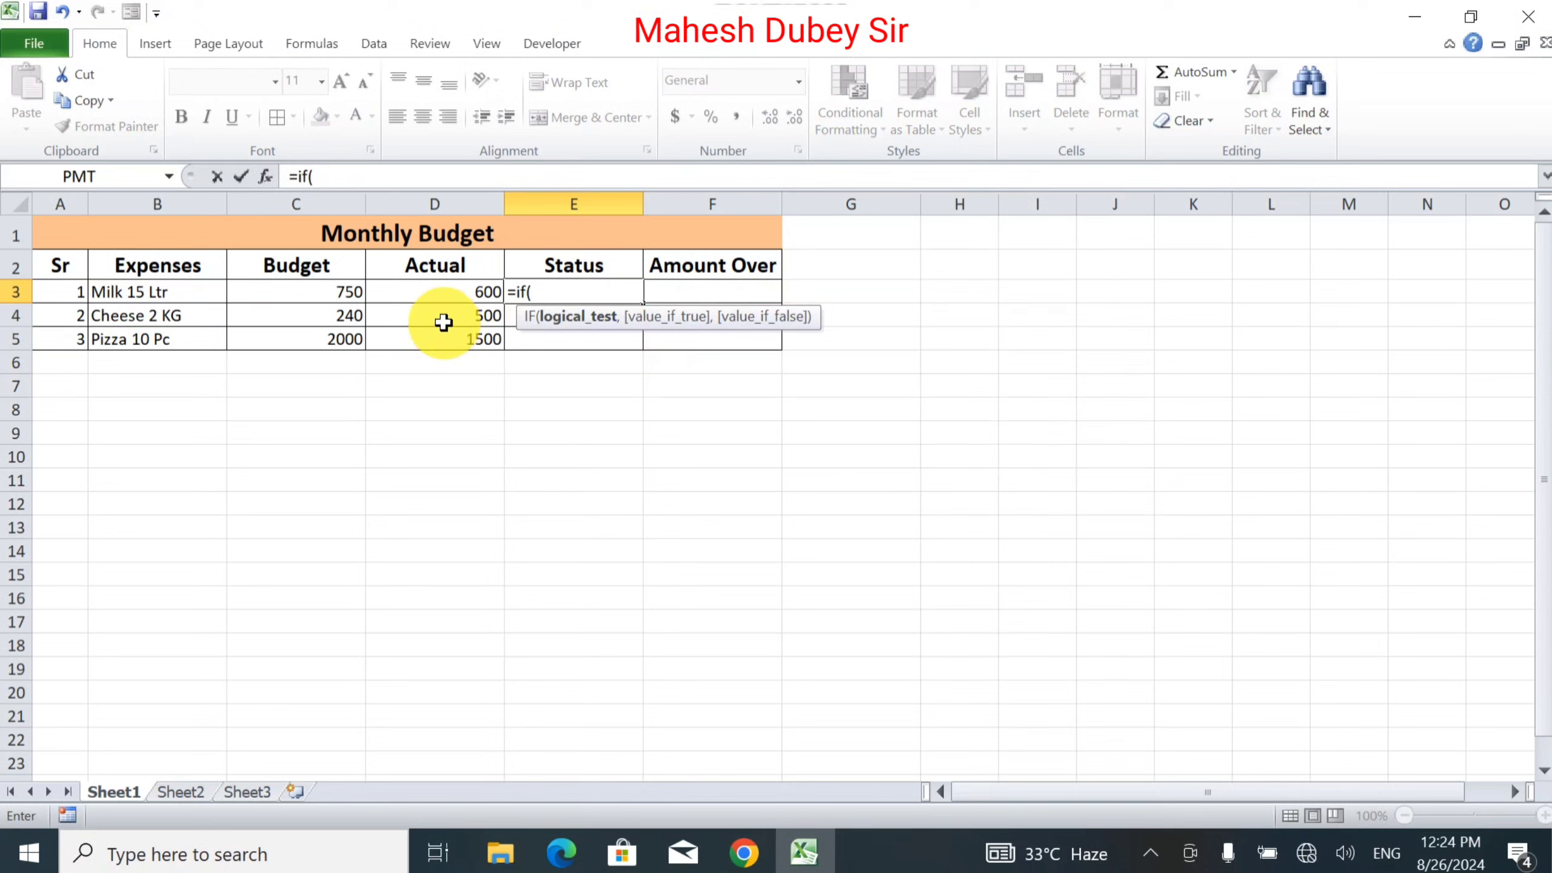
click(356, 300)
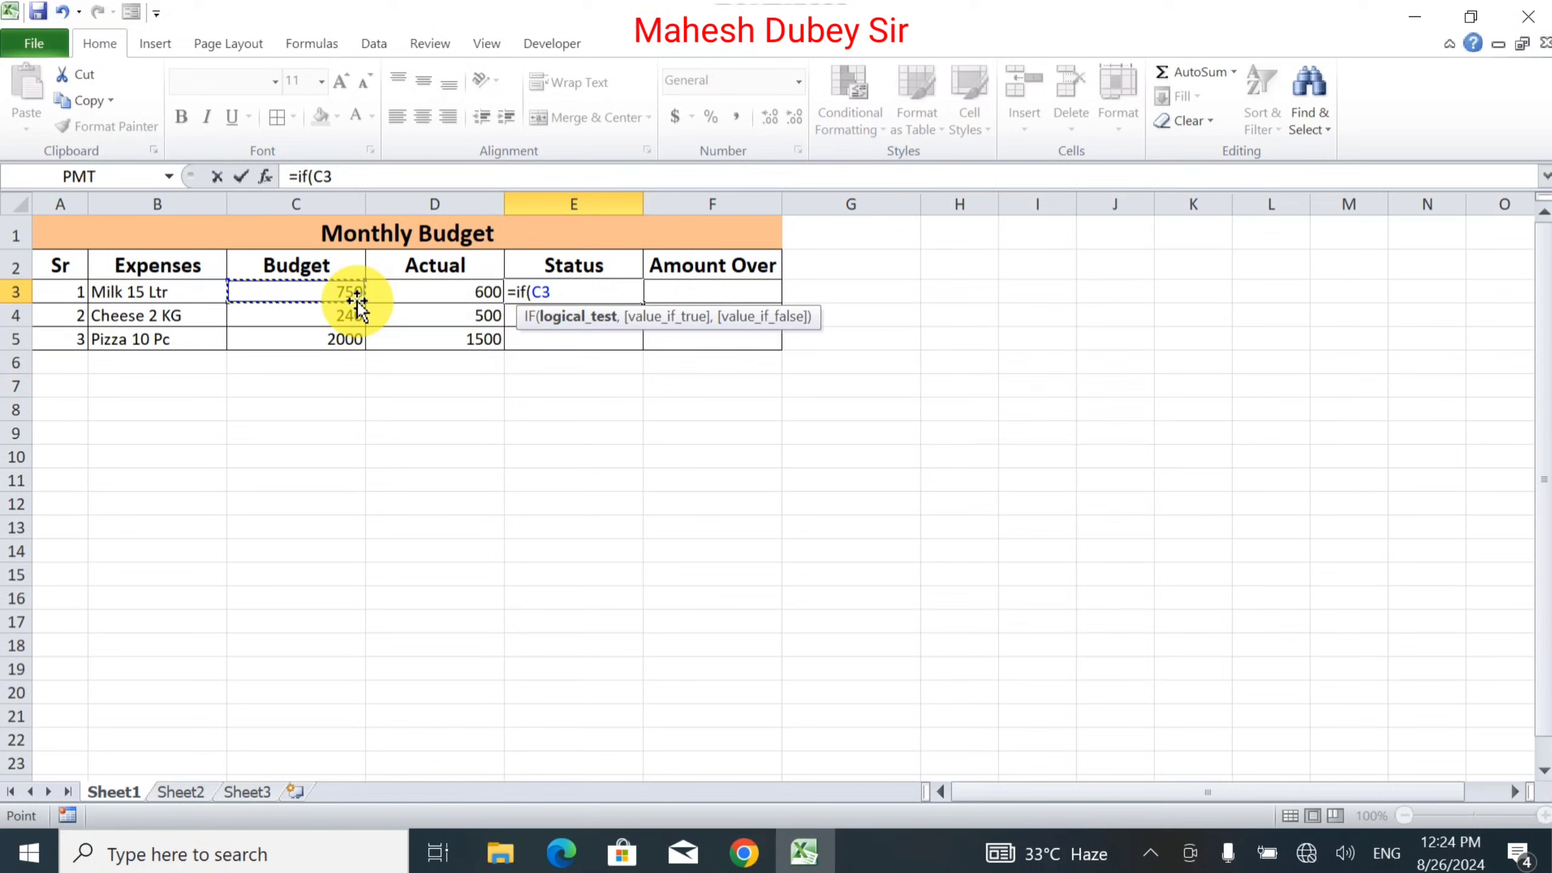
text(>)
click(429, 291)
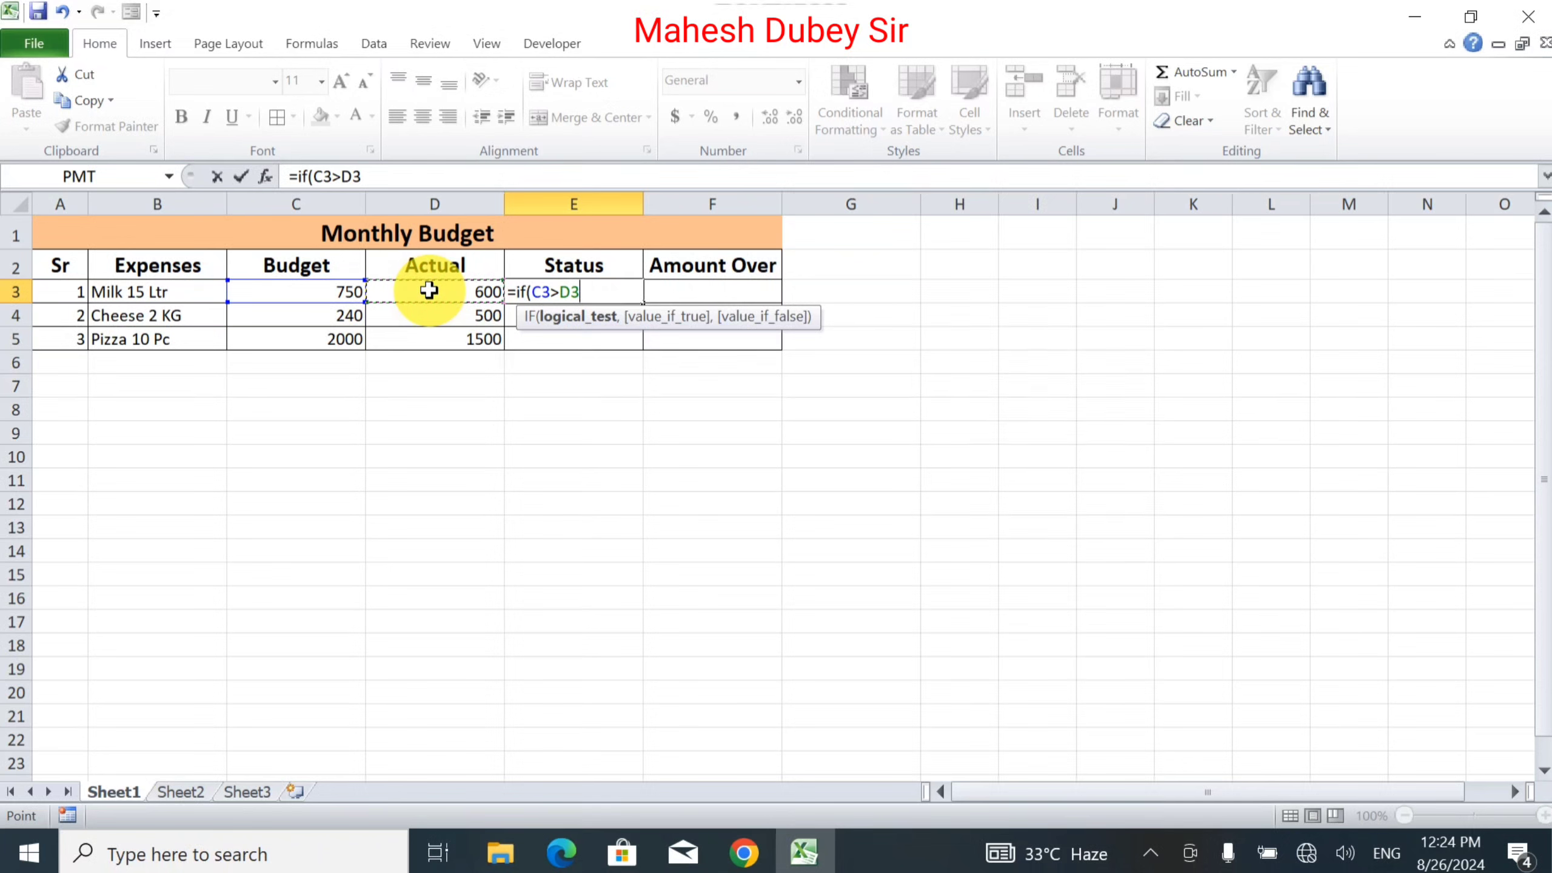
text(,)
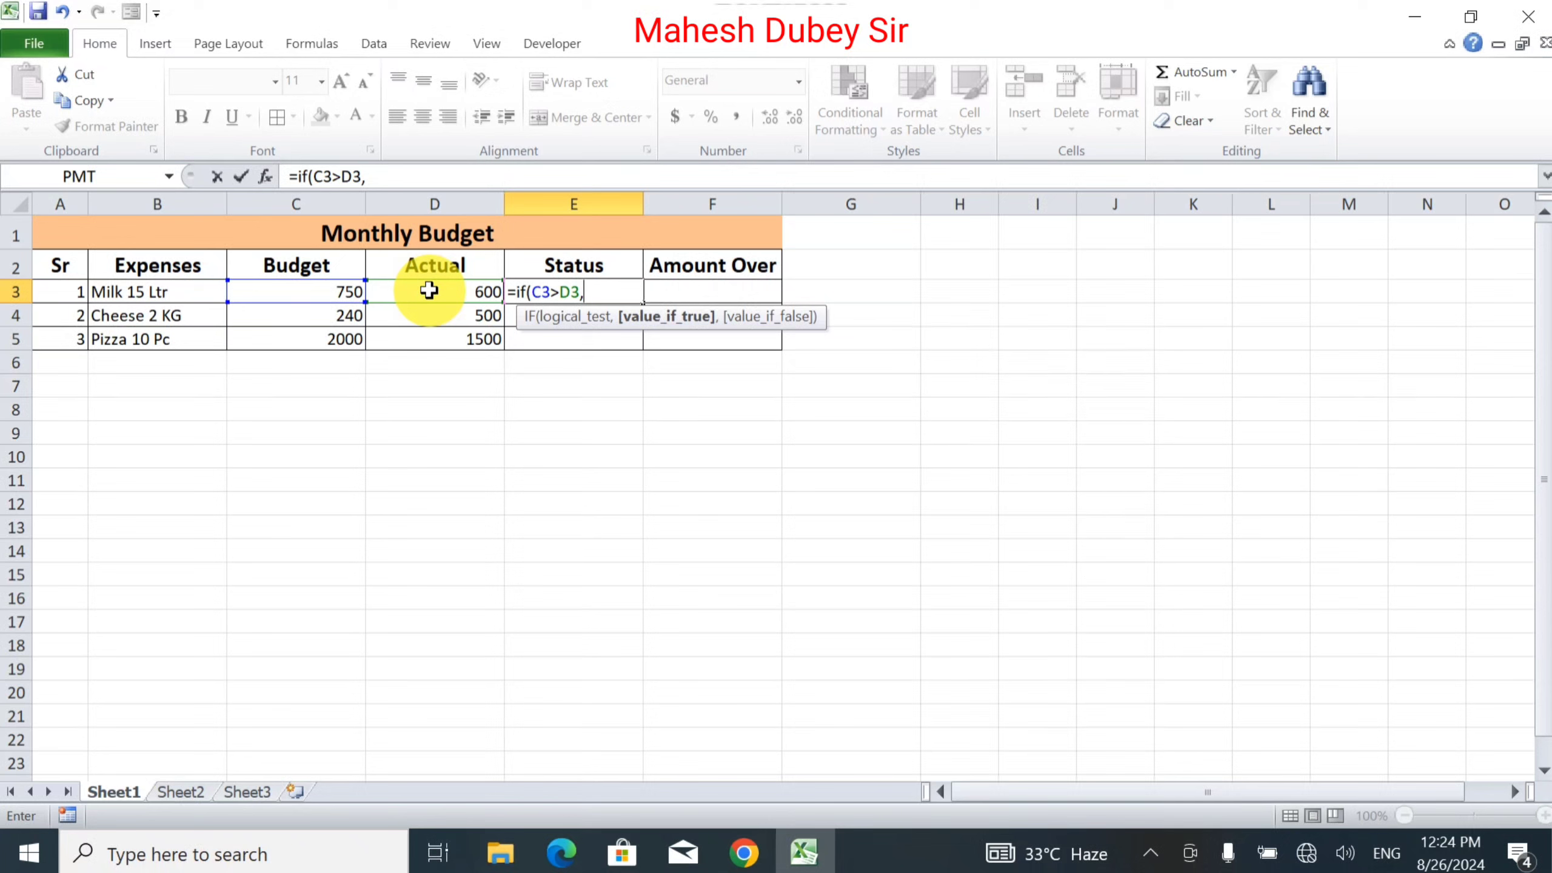
text("Over Bu)
text(dger)
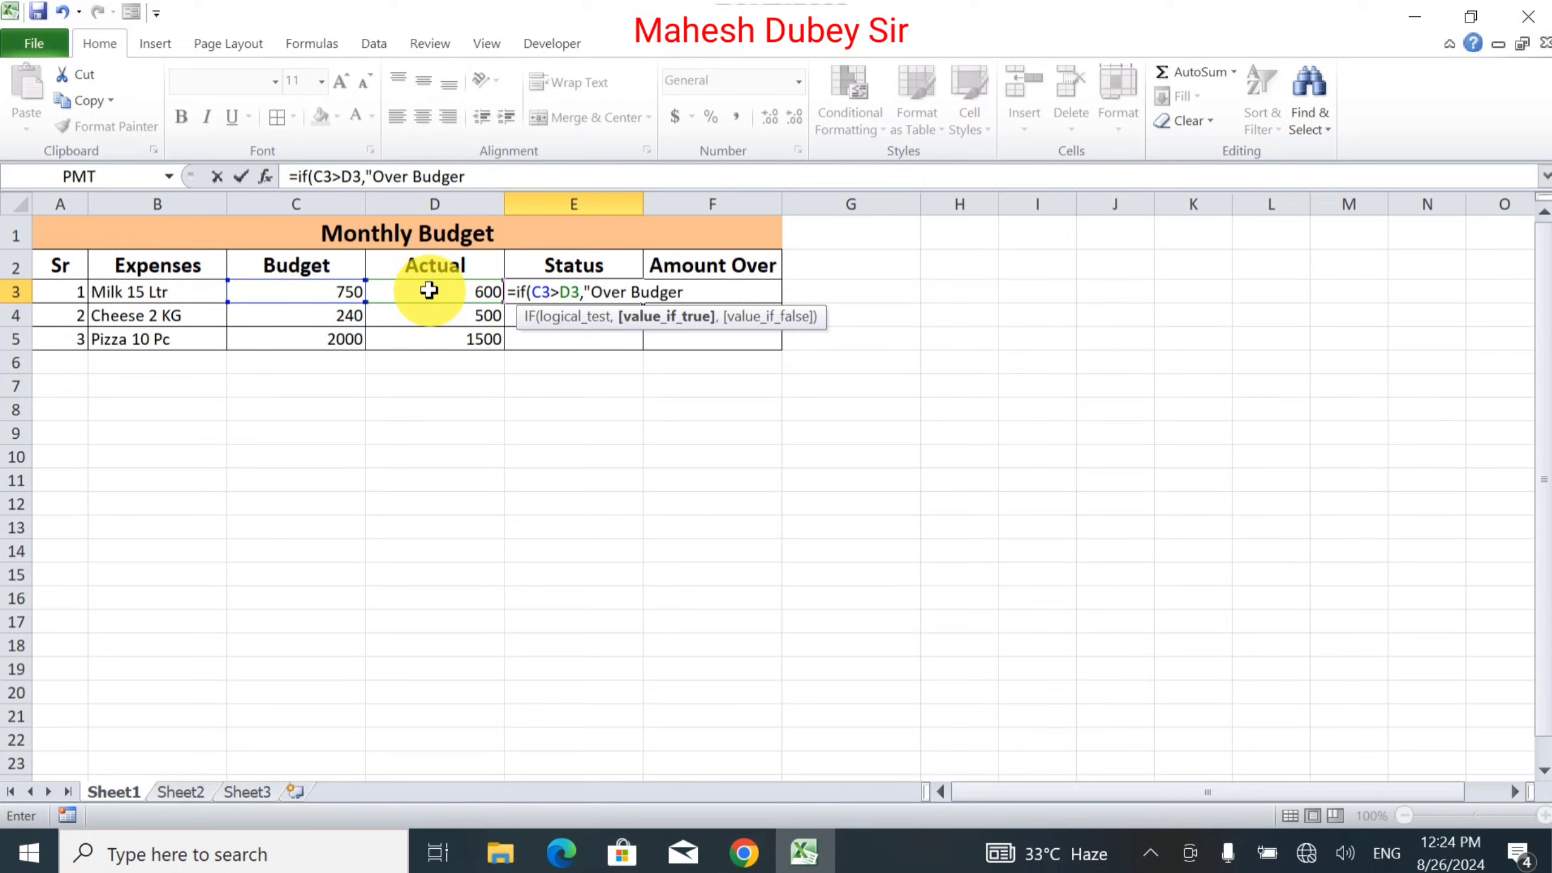
key(BackSpace)
text(t,)
key(BackSpace)
text(,)
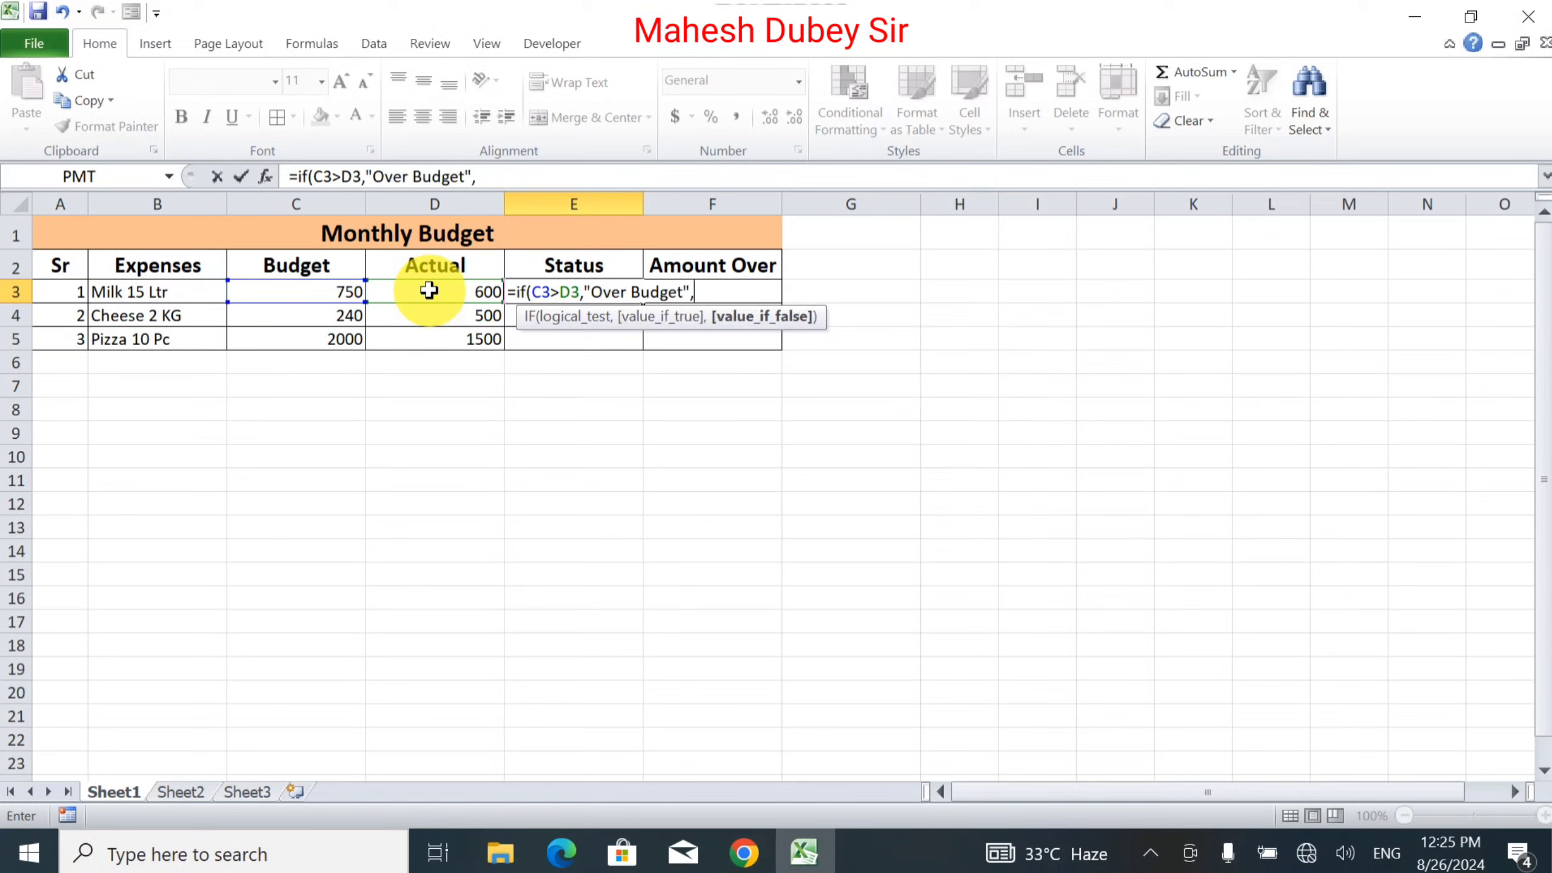
text("Within Bu)
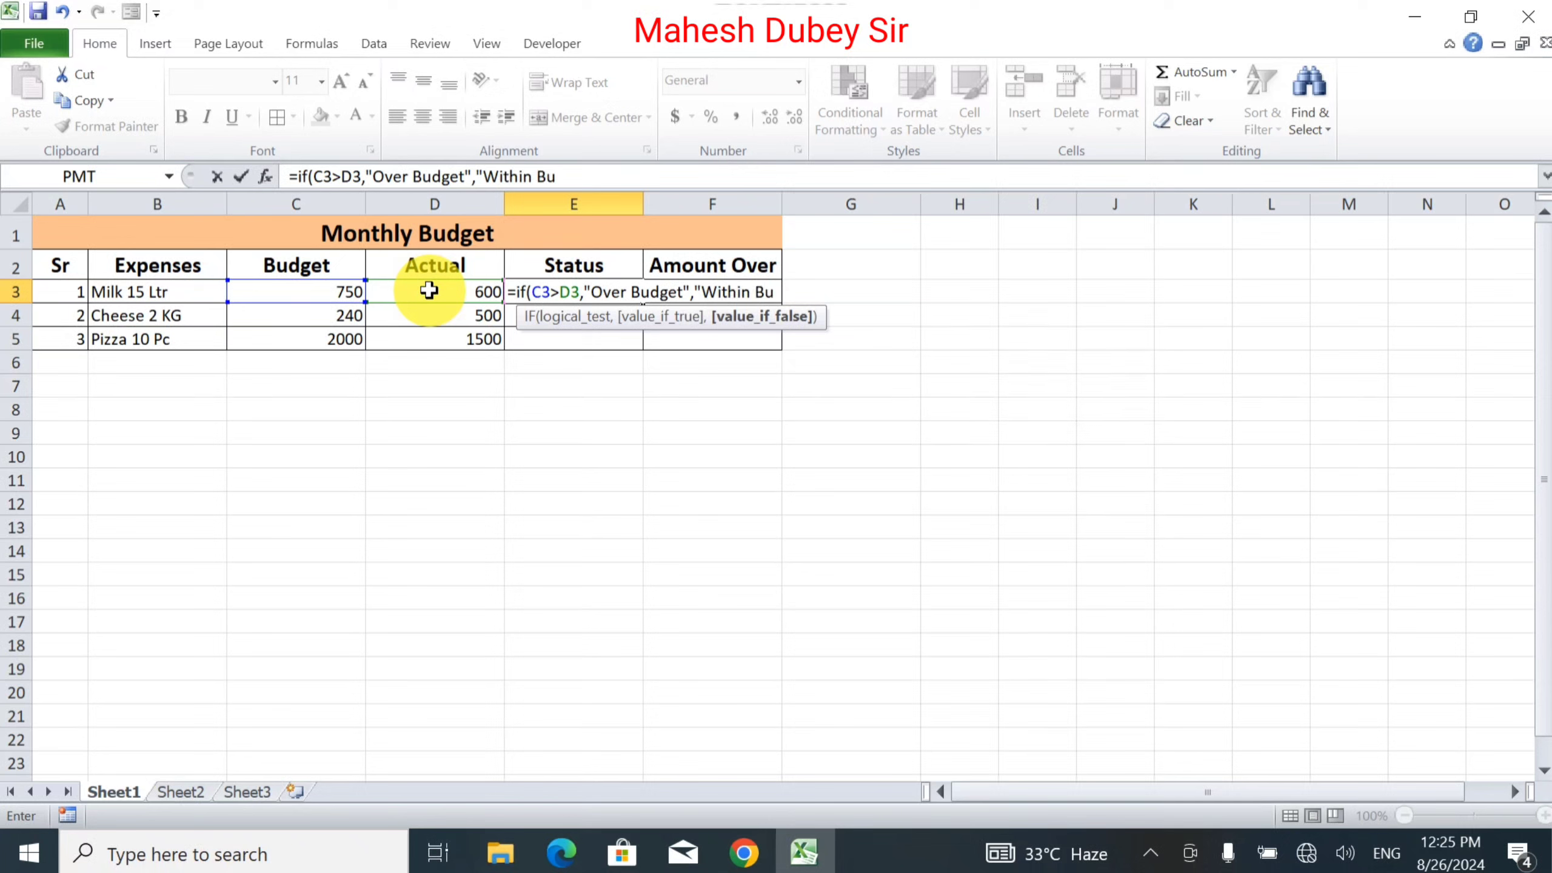
text(dget"))
key(Return)
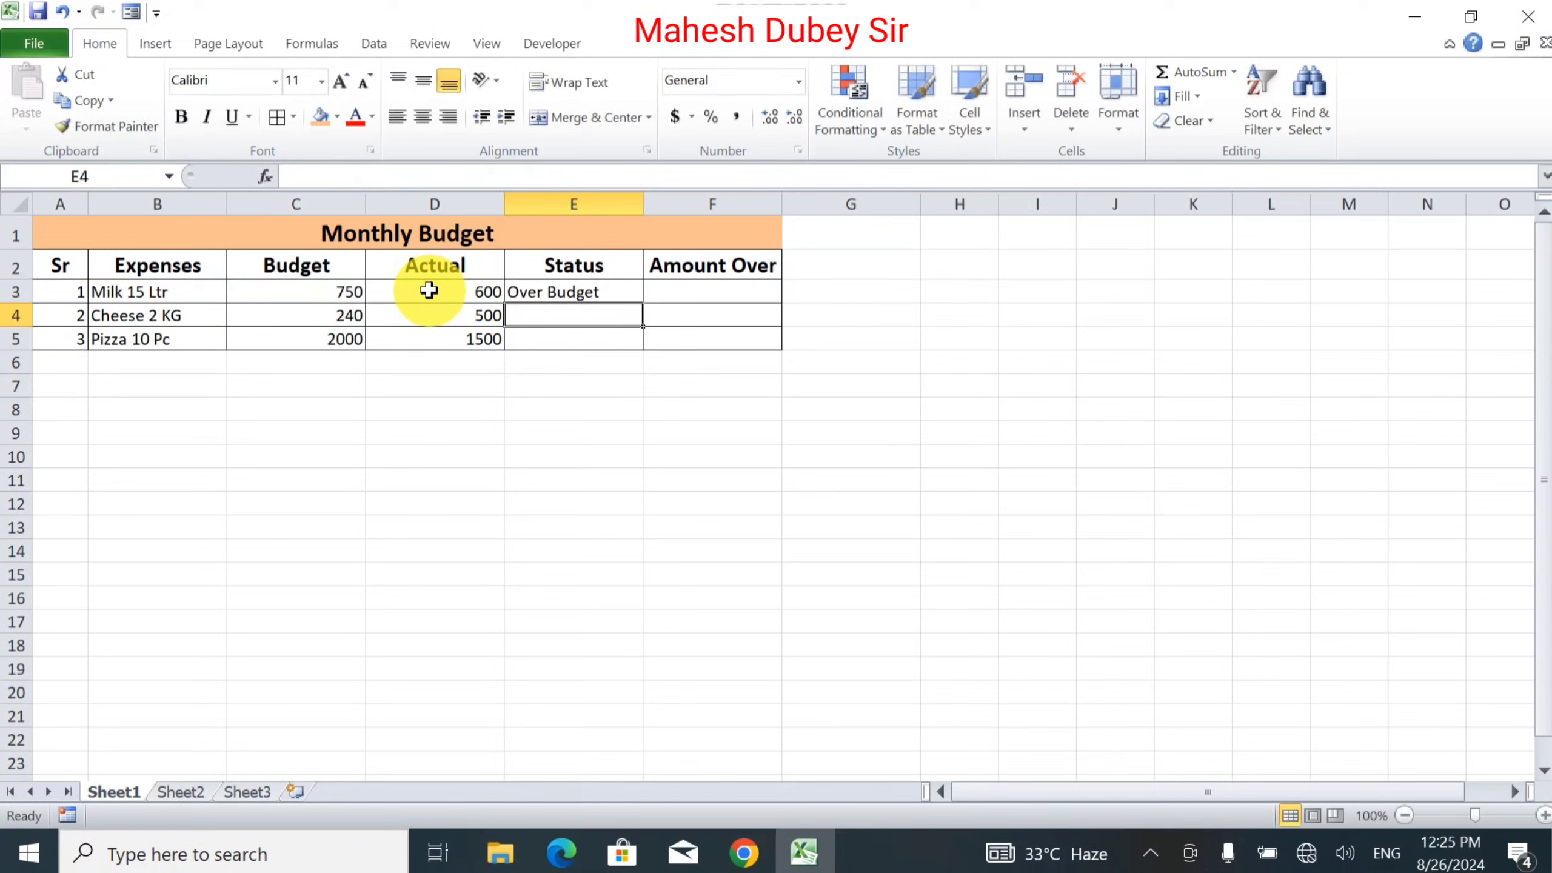
Fill the status formula from E3 down through E5
click(583, 289)
drag(643, 303, 644, 350)
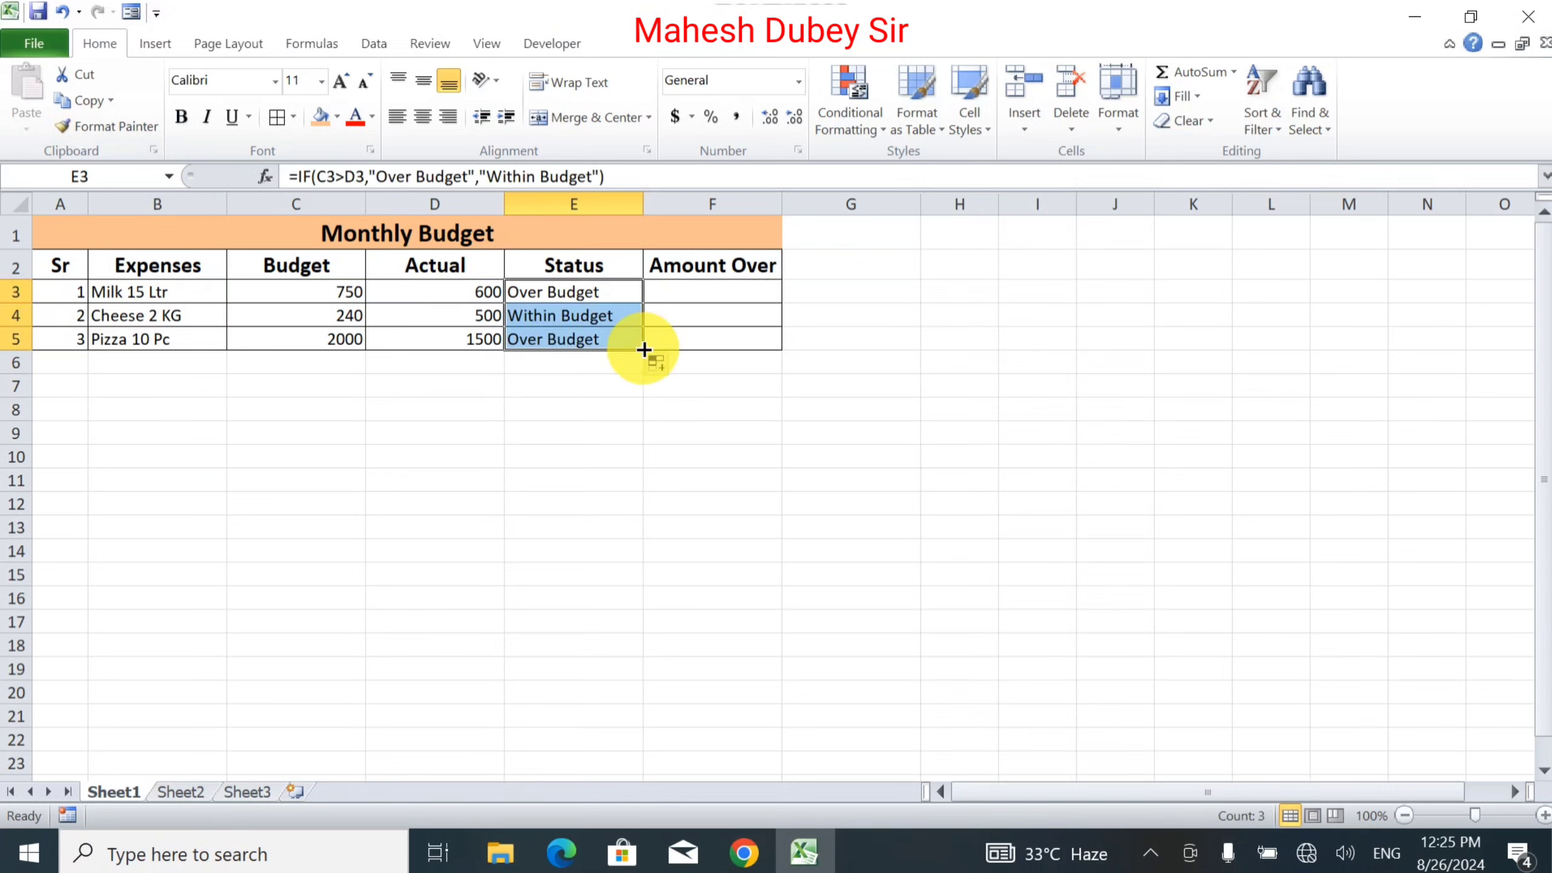
click(602, 338)
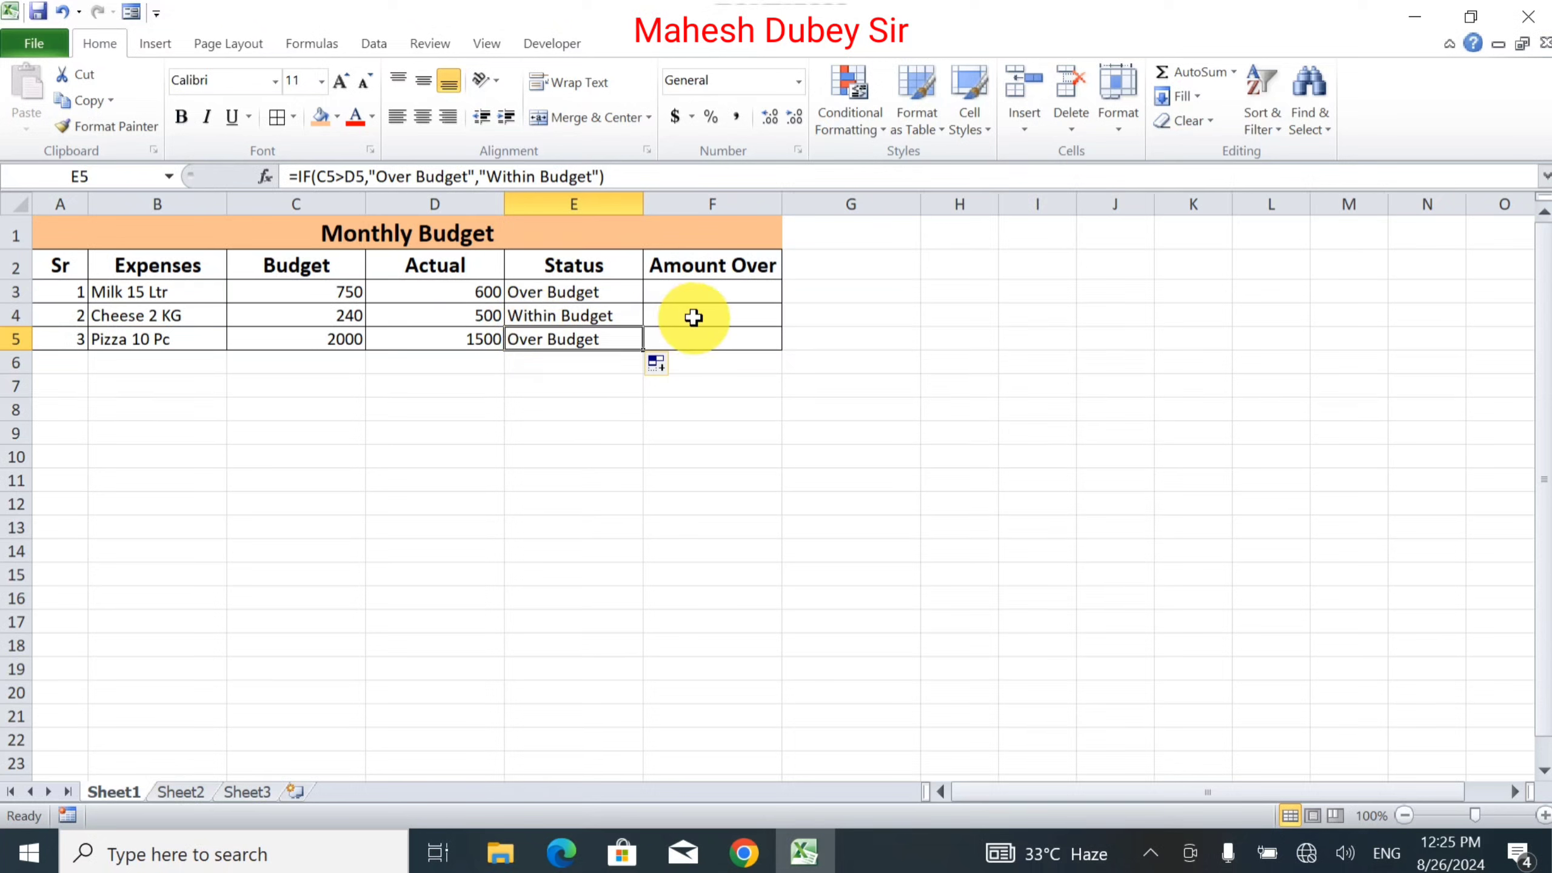
Start a formula in F3 for the milk row's amount over
click(703, 295)
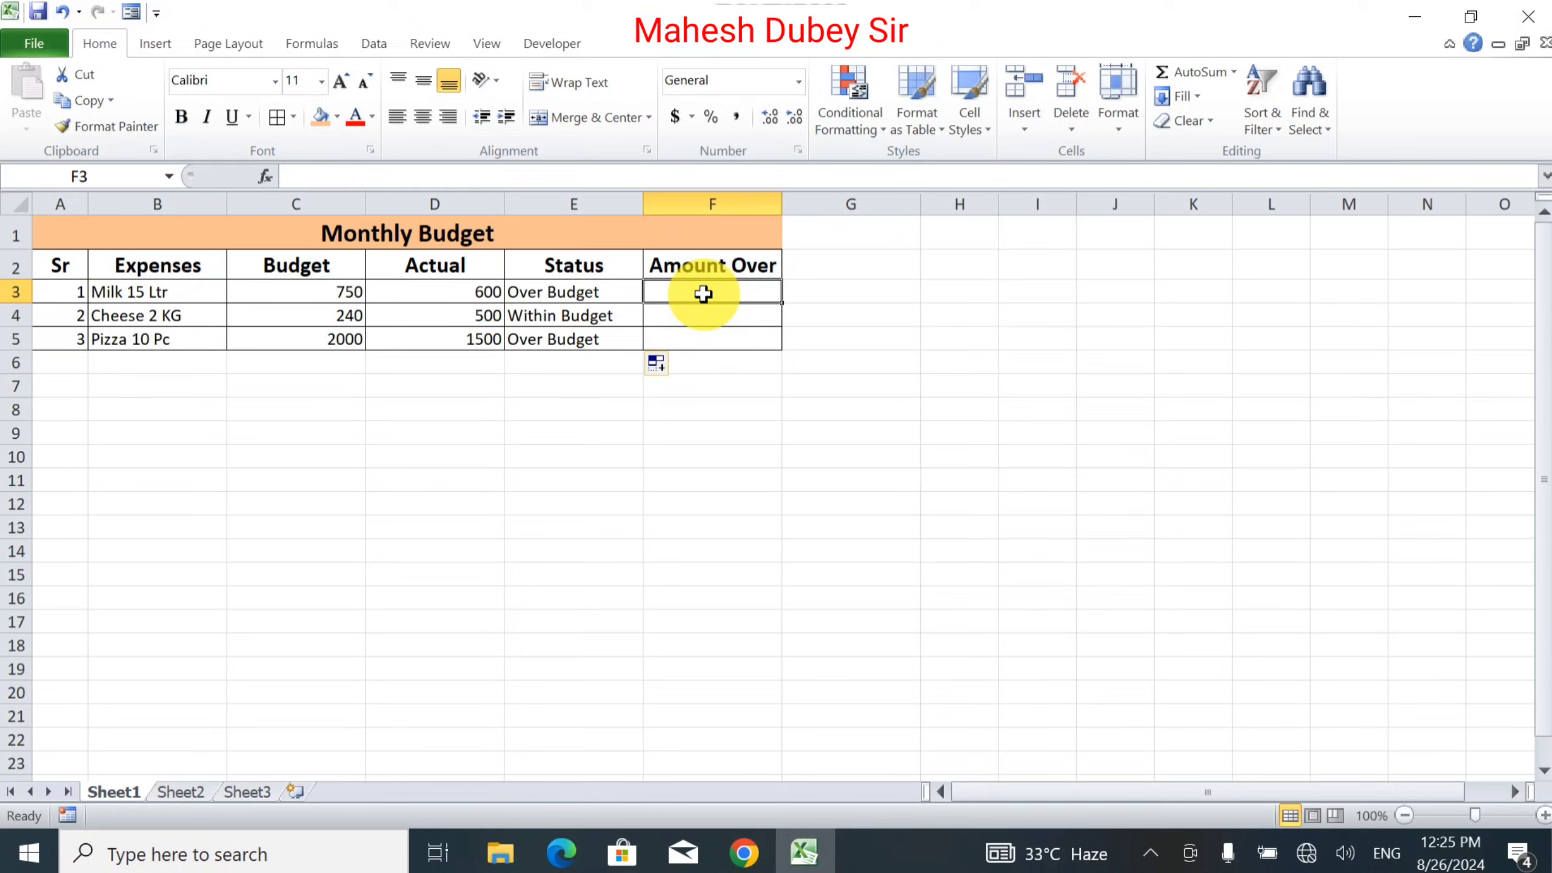
text(=)
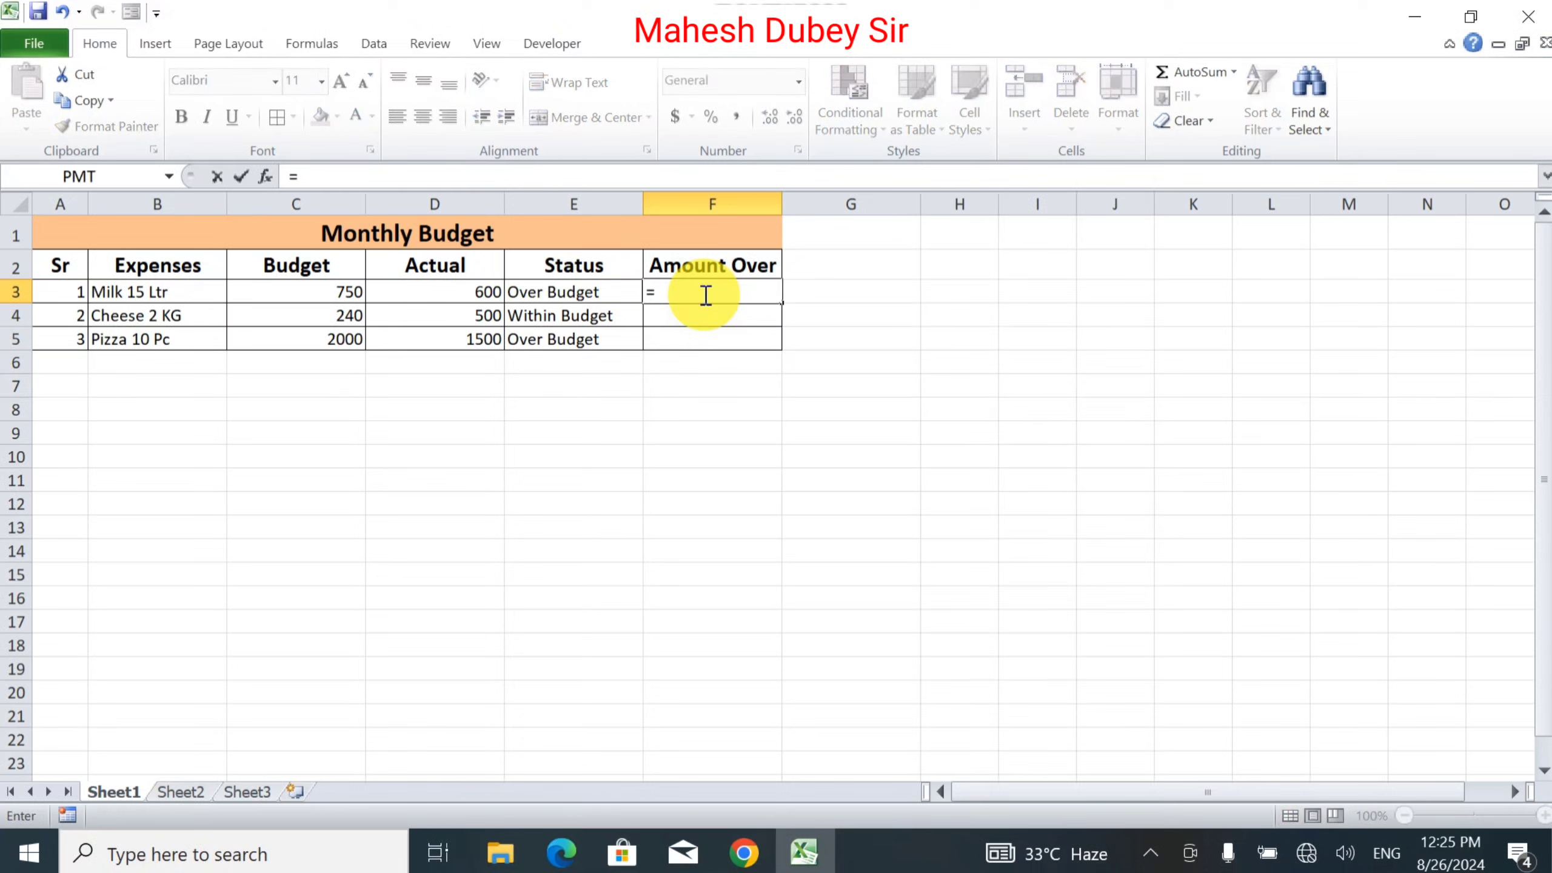
click(324, 296)
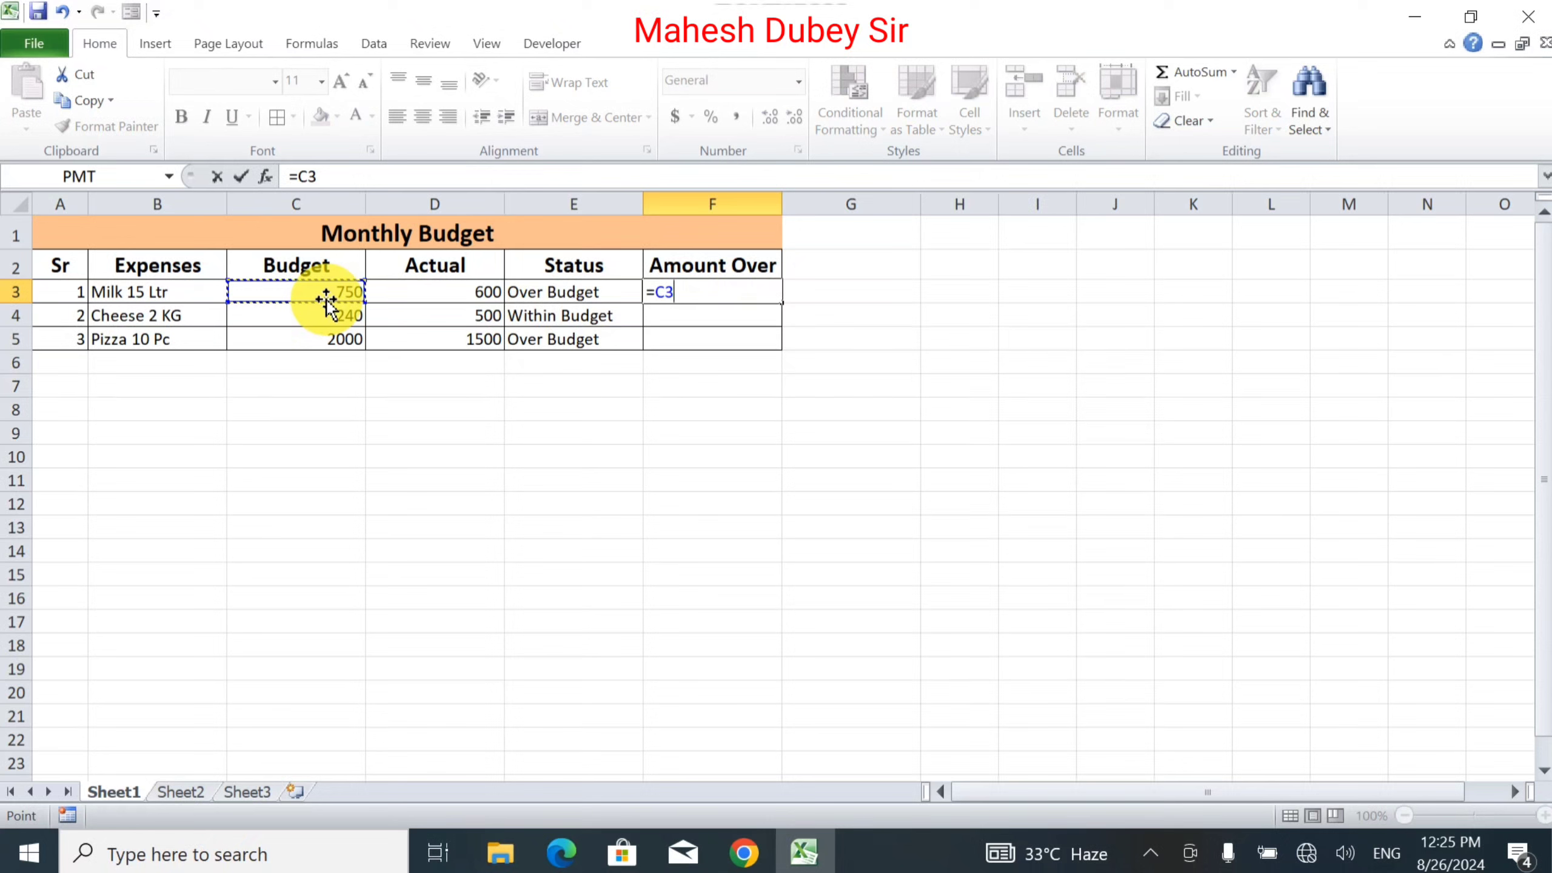
click(409, 297)
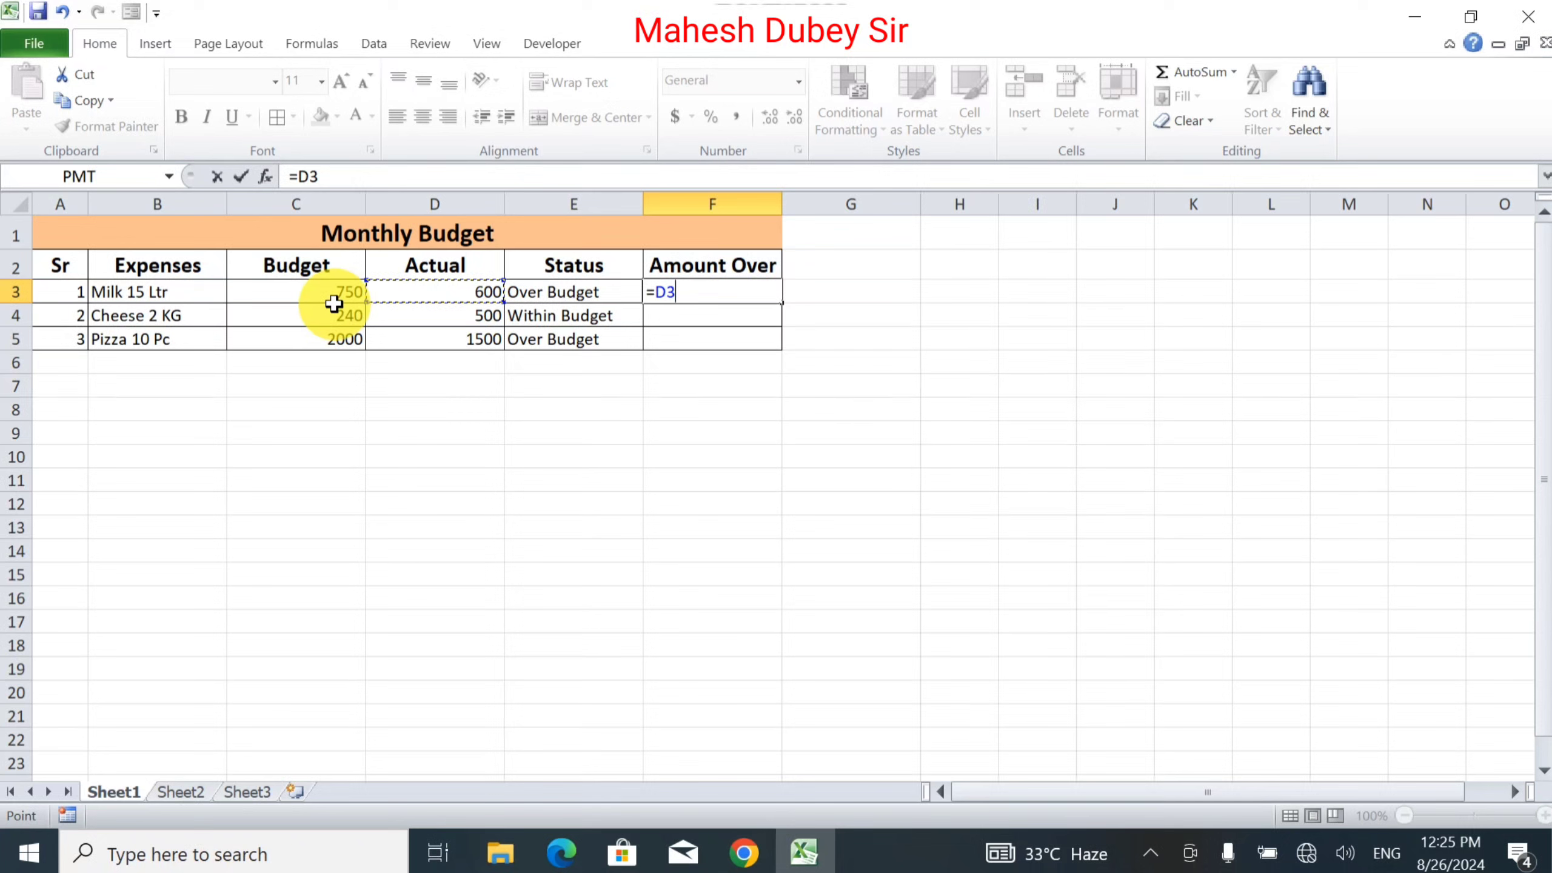
text(-)
click(333, 306)
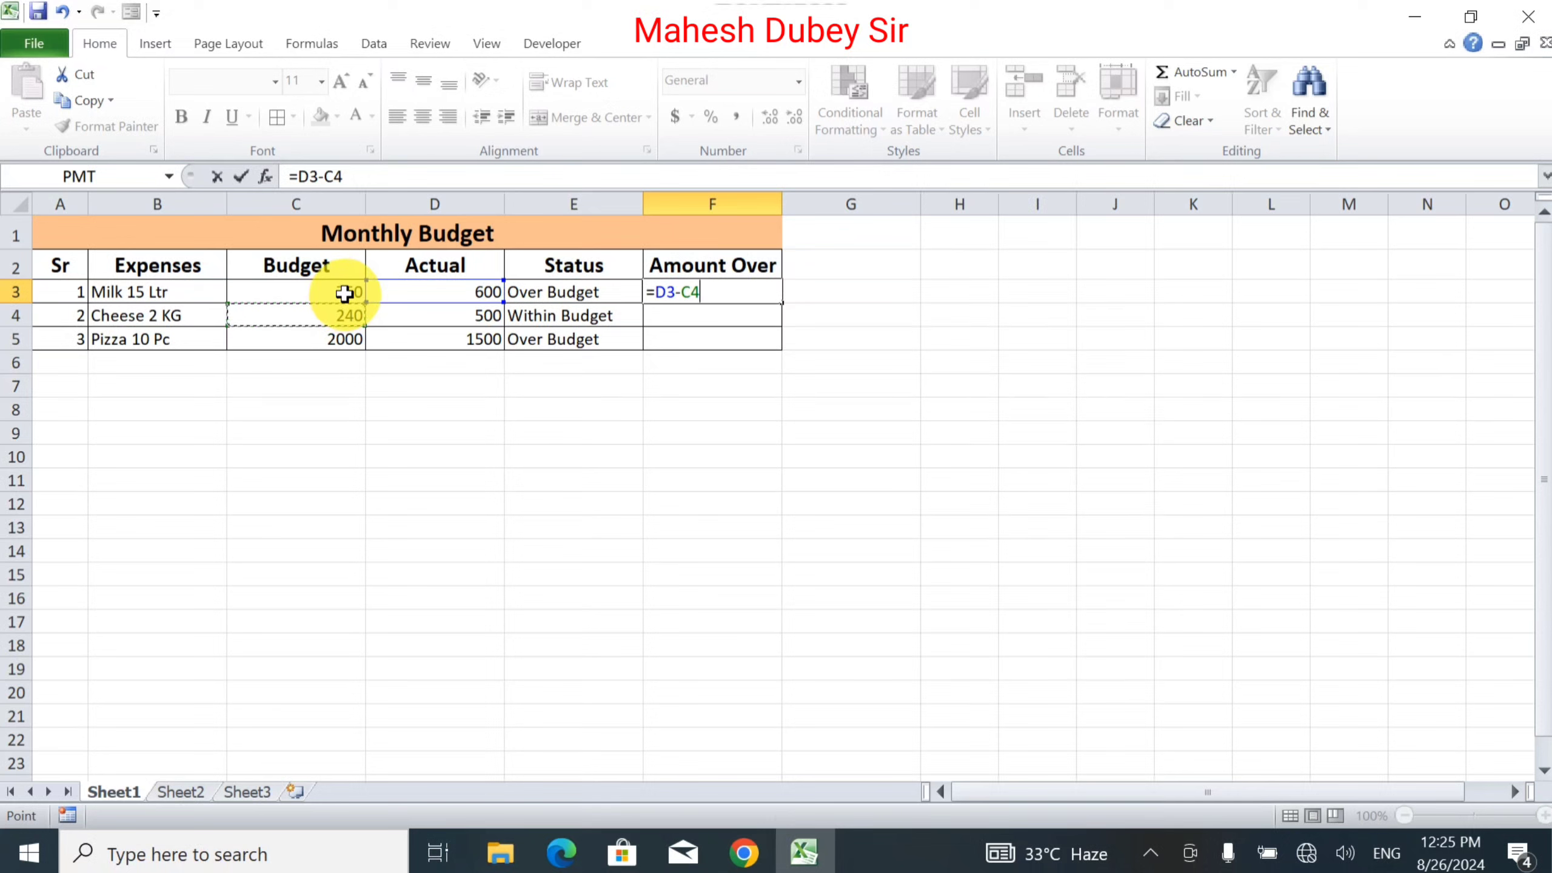
click(344, 294)
key(BackSpace)
key(BackSpace)
key(BackSpace)
key(BackSpace)
key(BackSpace)
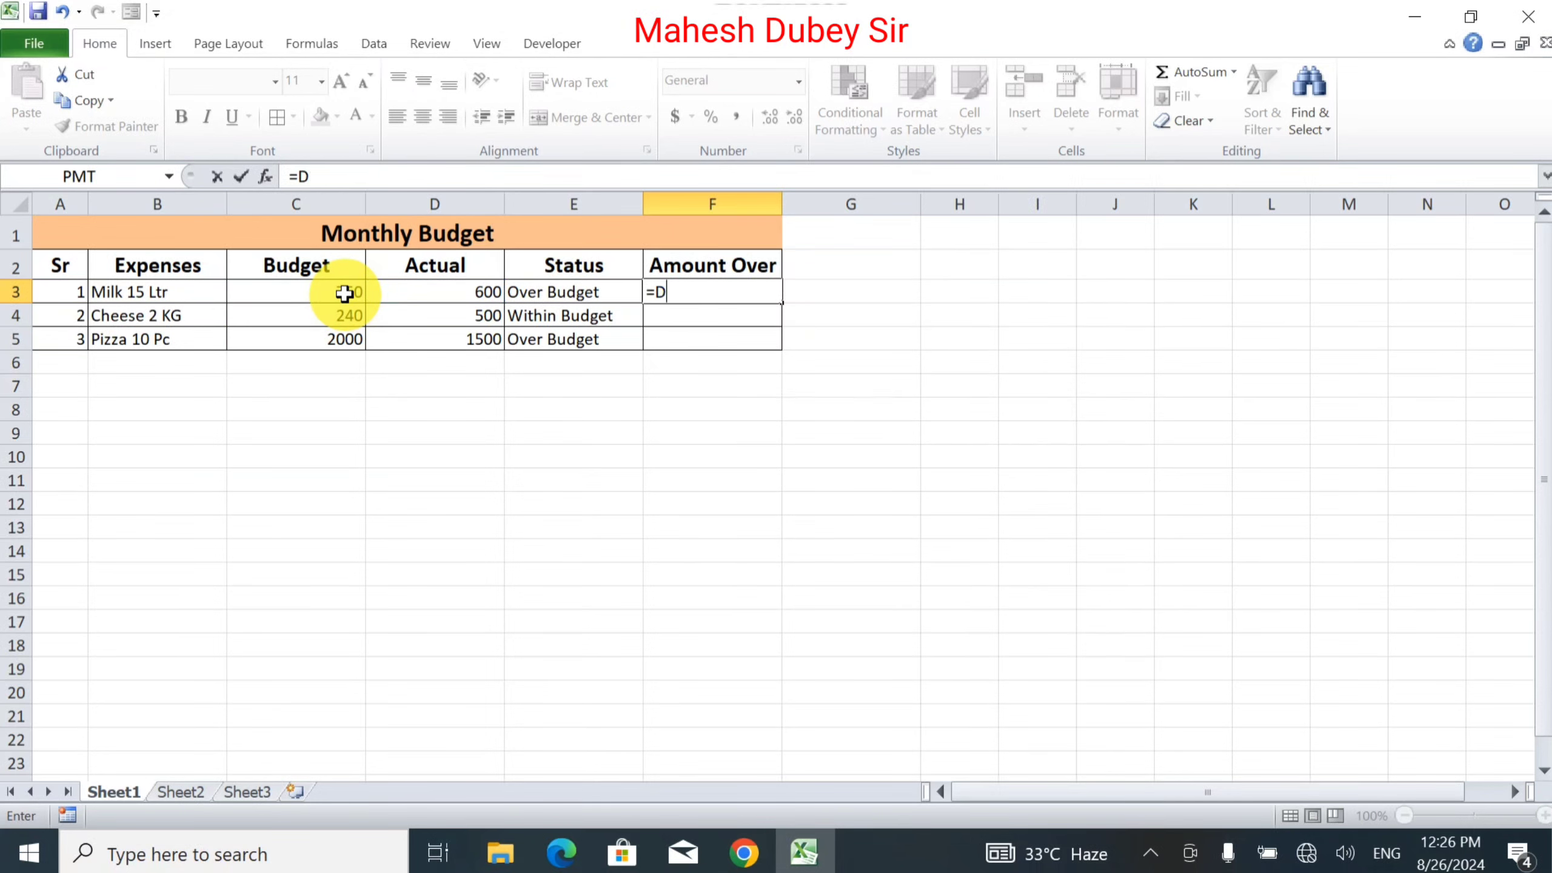
click(344, 294)
text(-)
click(407, 294)
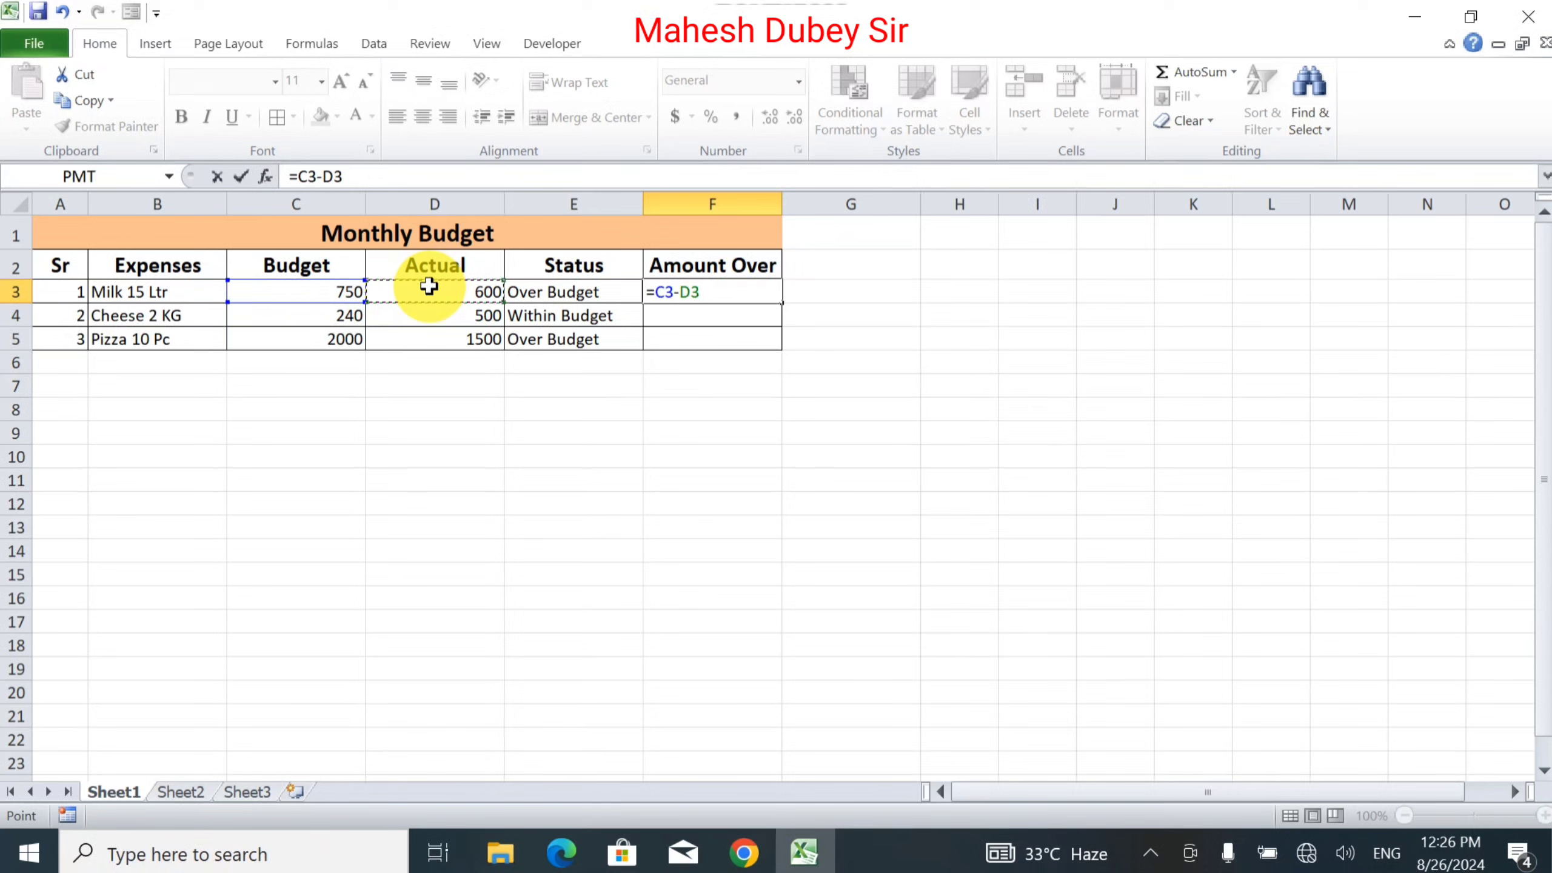
key(BackSpace)
key(BackSpace)
key(BackSpace)
key(BackSpace)
key(BackSpace)
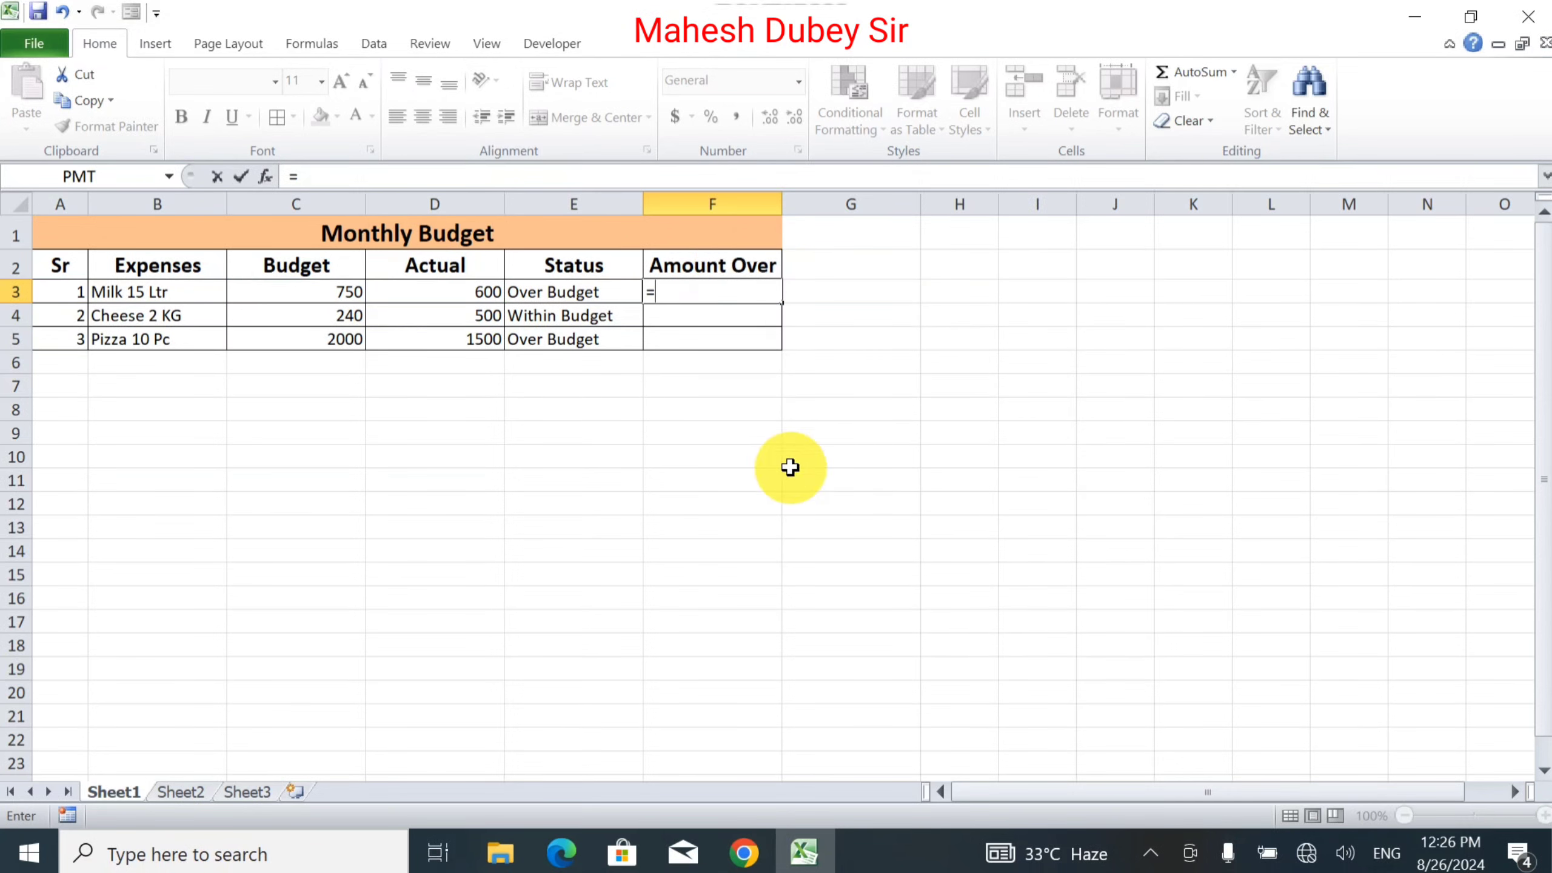
Complete the F3 formula as =D3-C3, subtracting the budget from the actual amount
click(486, 297)
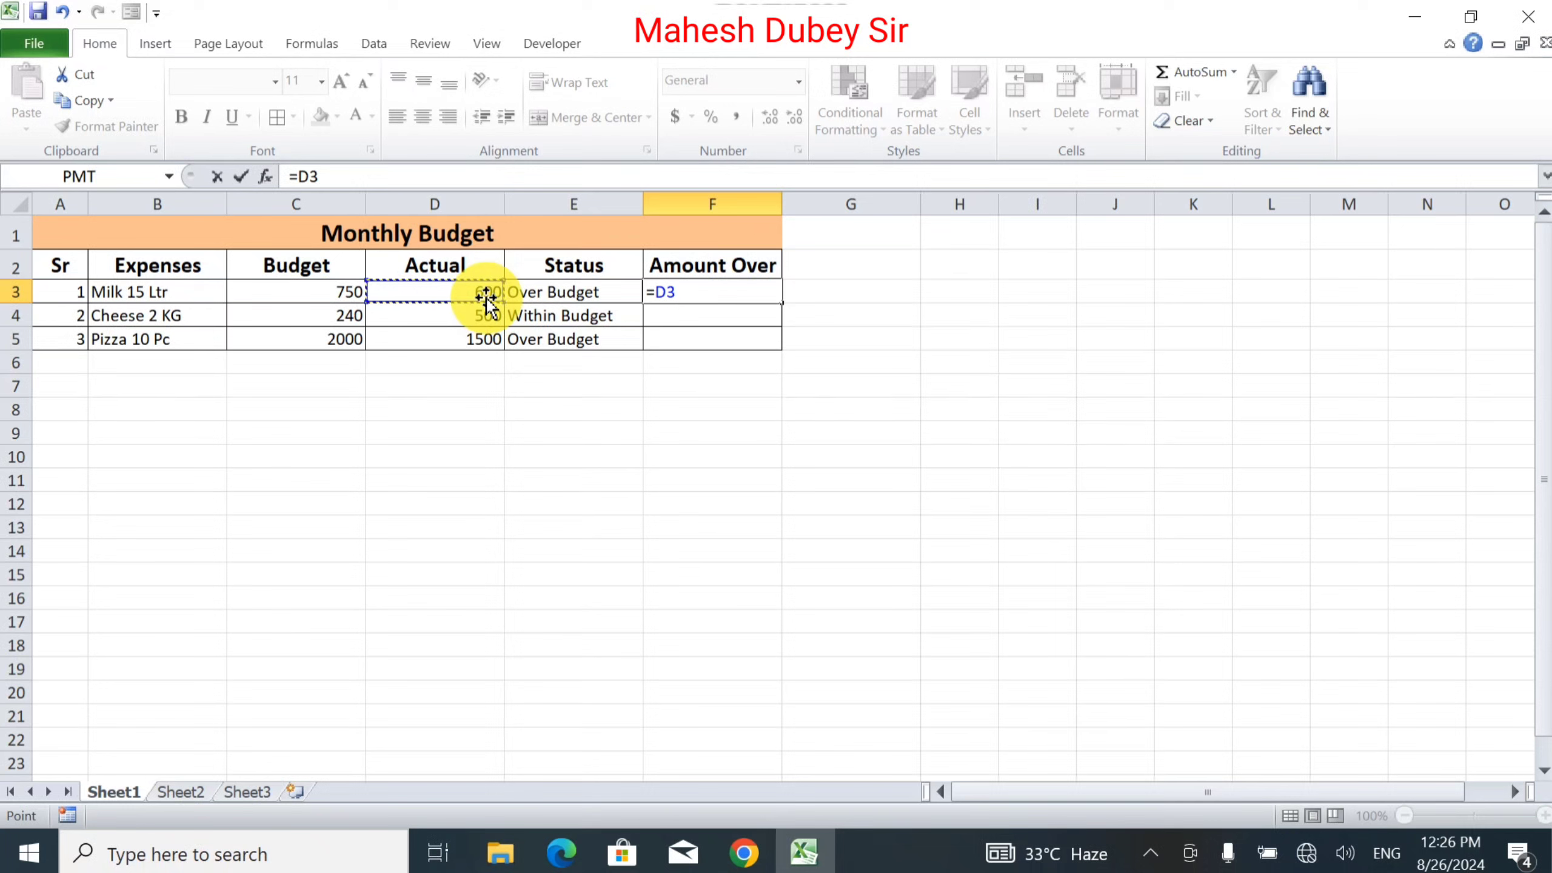
text(-)
click(322, 295)
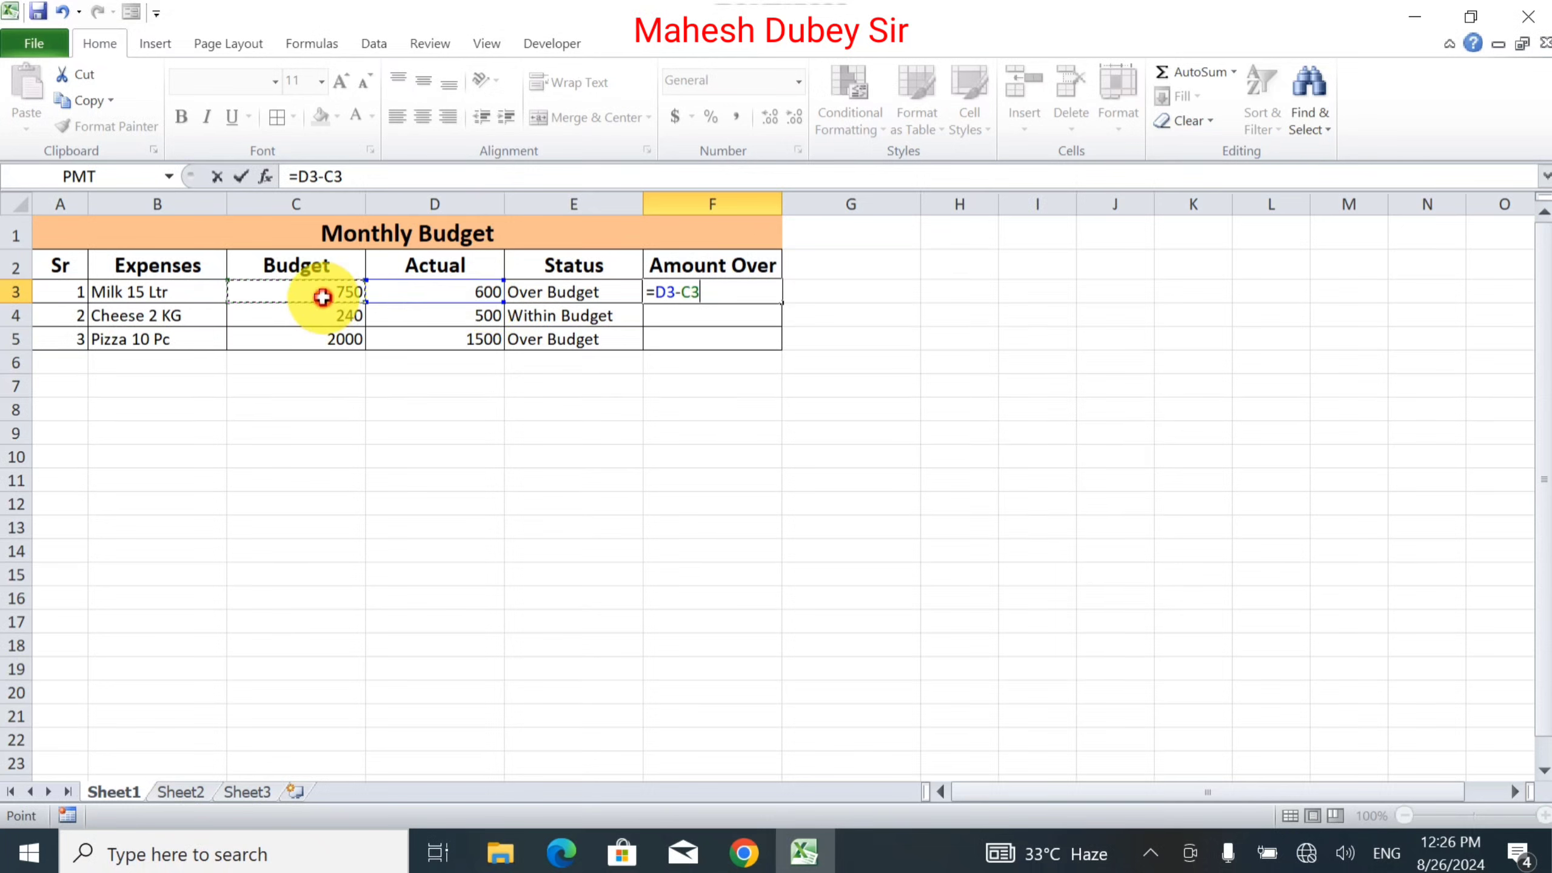
key(Return)
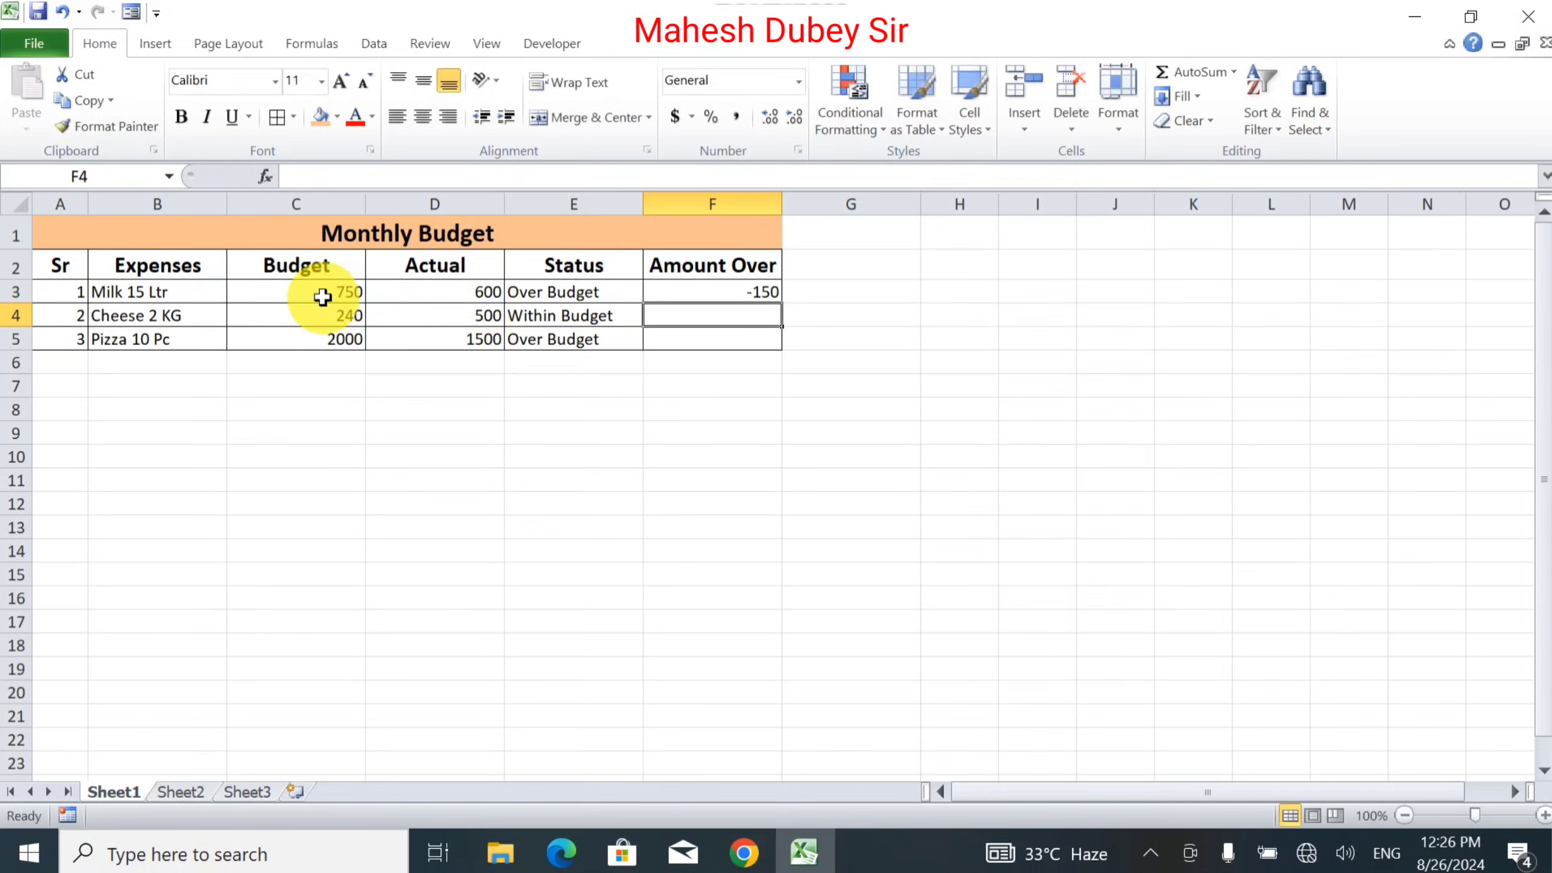
Fill the amount-over formula from F3 down through F5
click(770, 295)
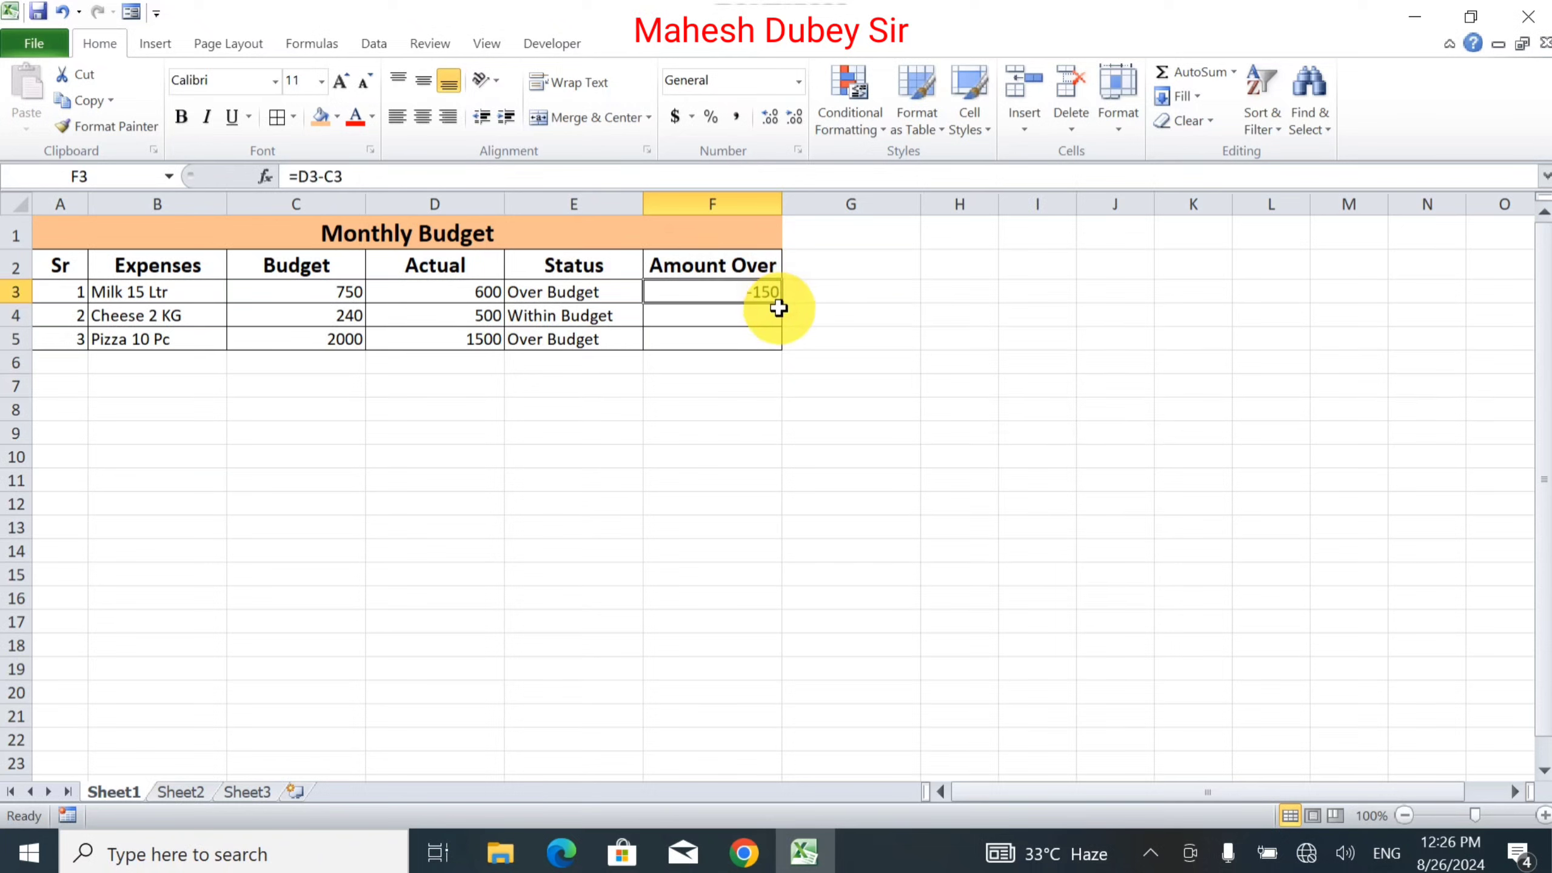
drag(783, 304, 782, 342)
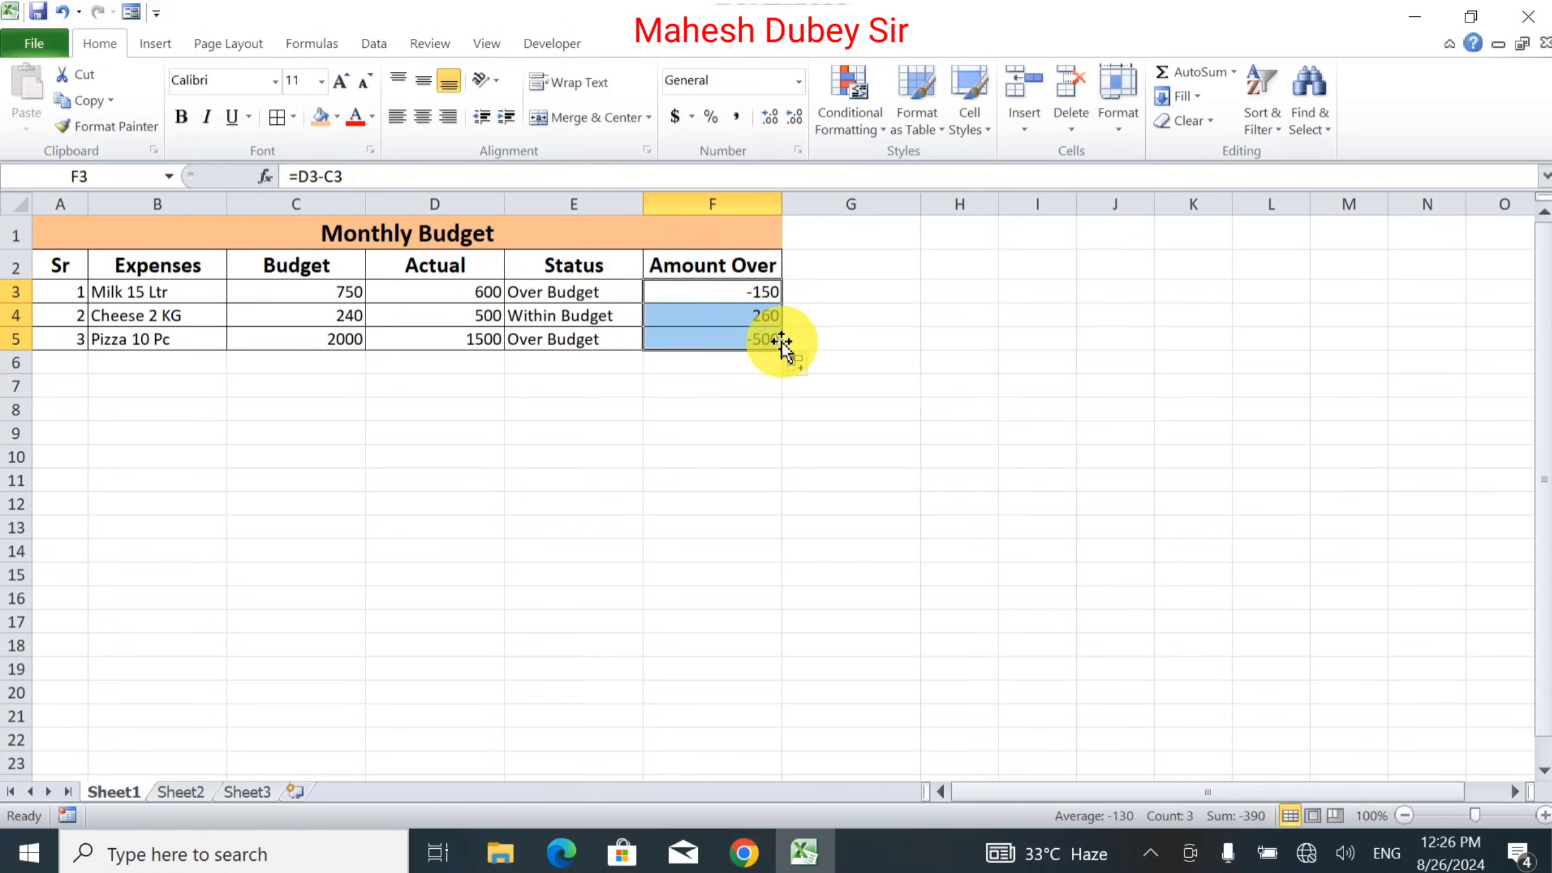
click(745, 323)
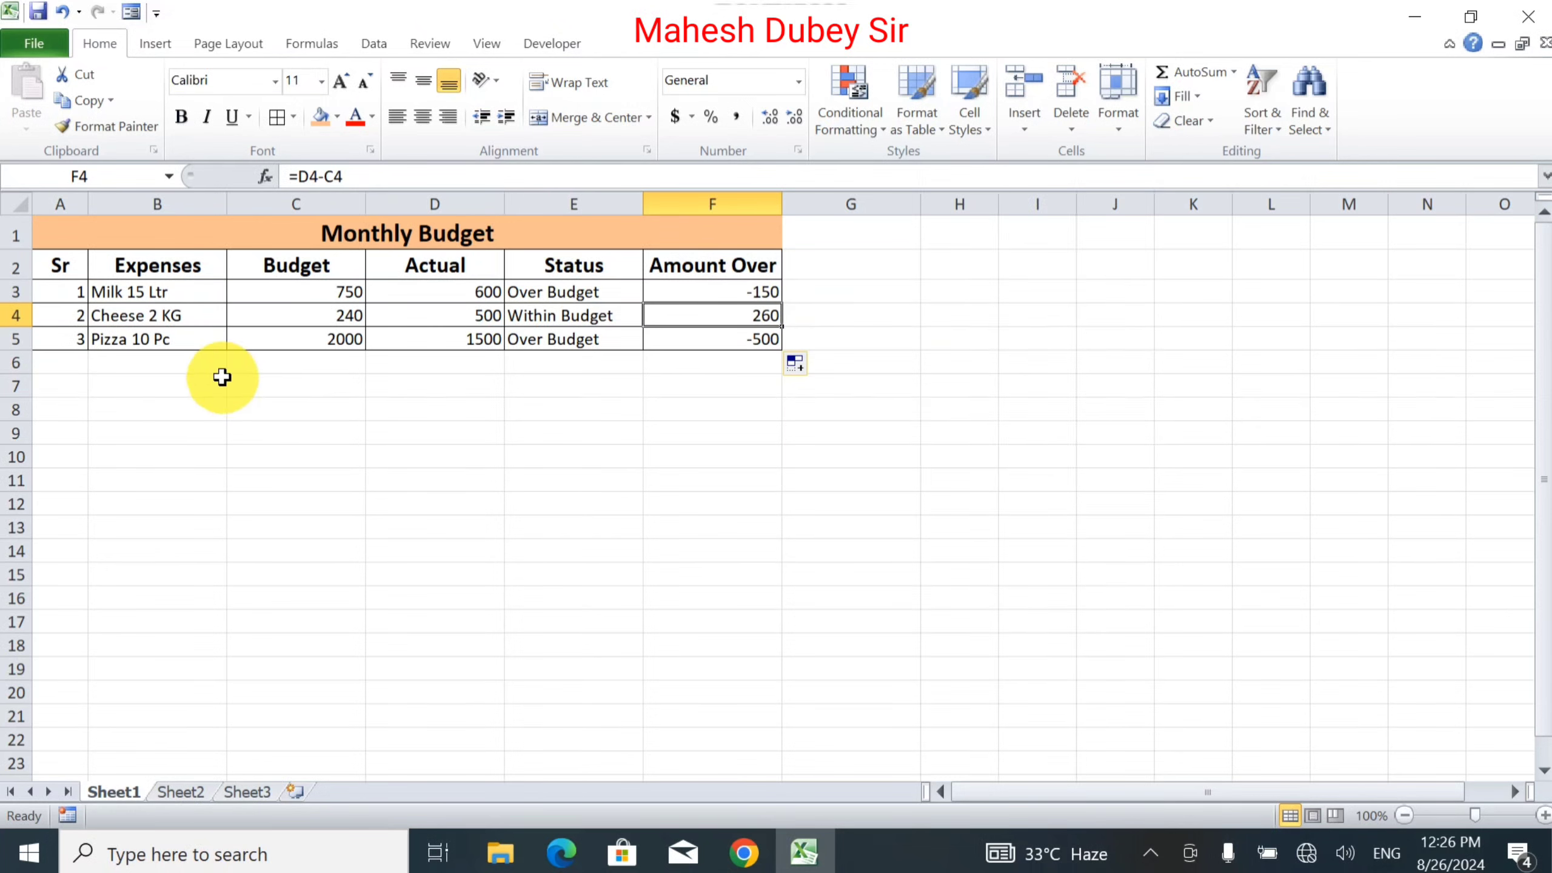
Extend the amount-over formula from F5 and the status formula from E5 down to row 6
click(738, 341)
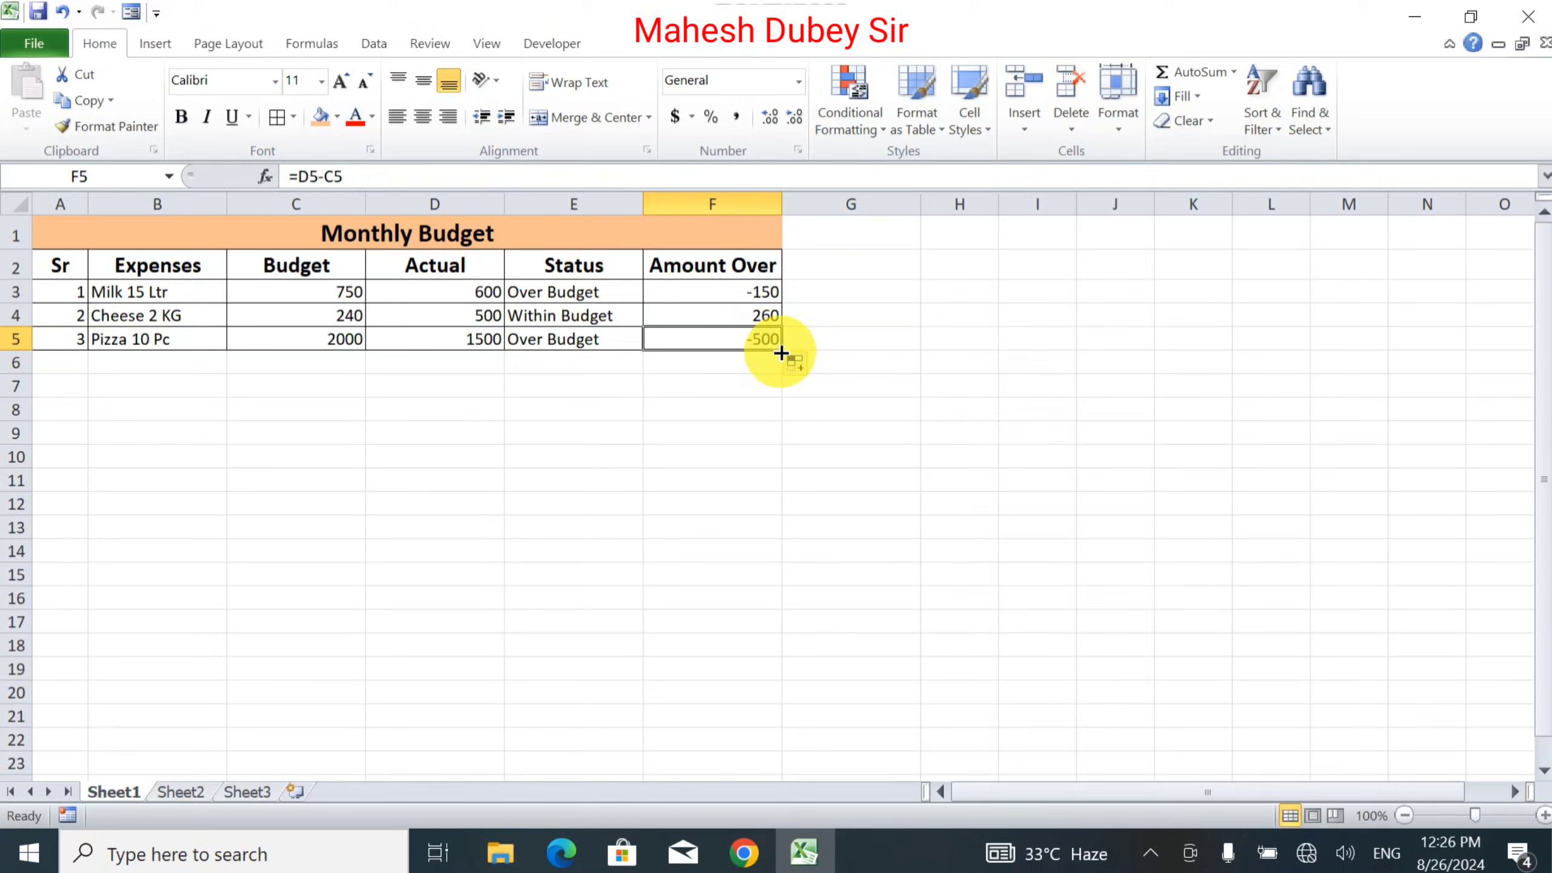
drag(781, 351, 782, 373)
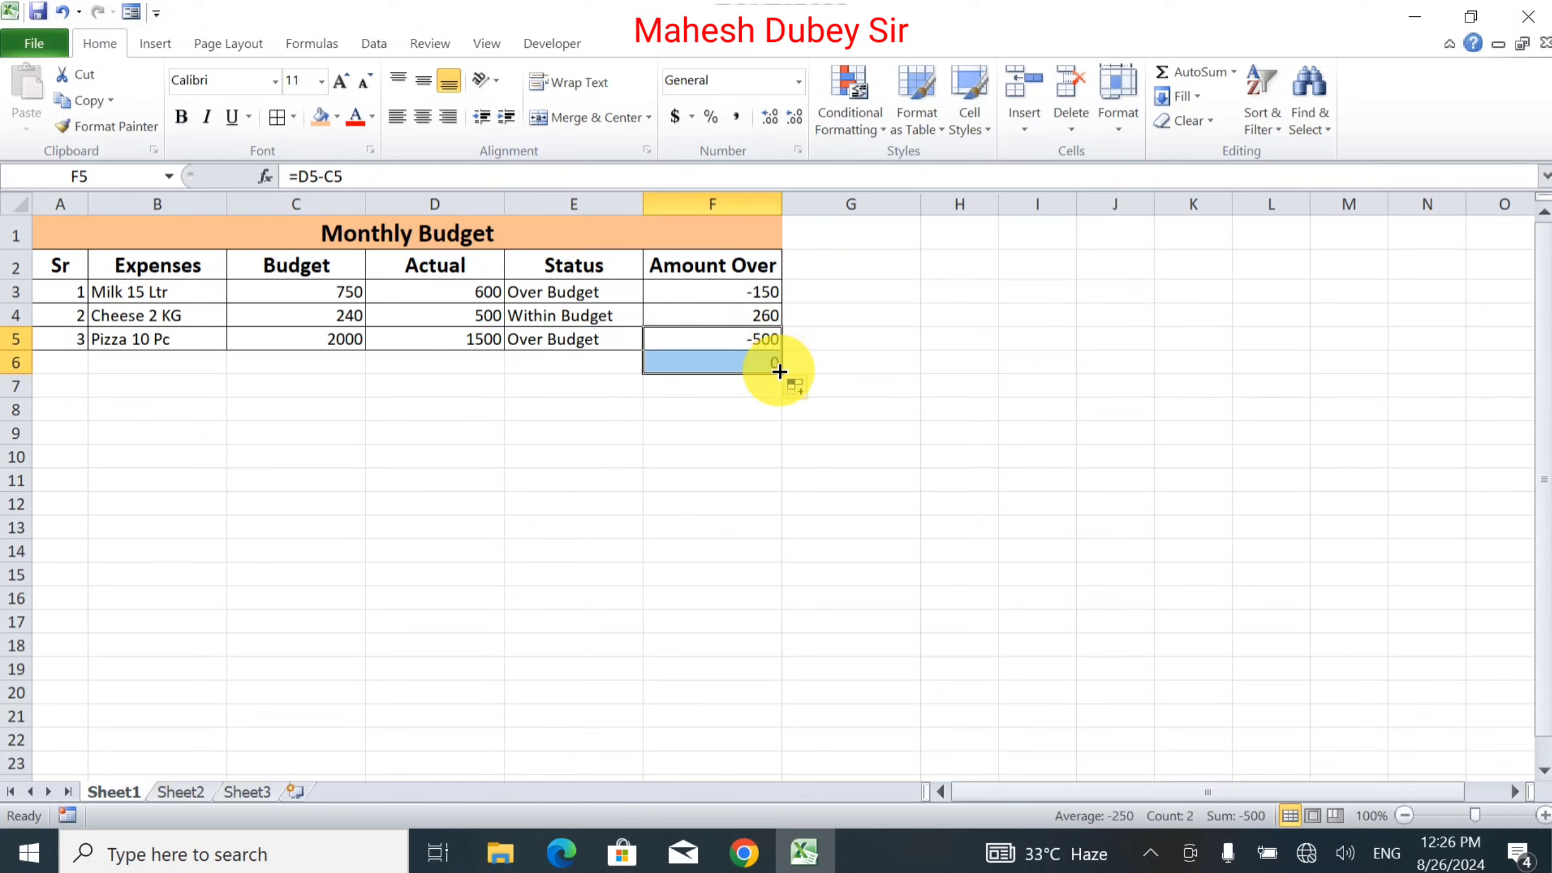
click(558, 340)
drag(558, 341, 641, 365)
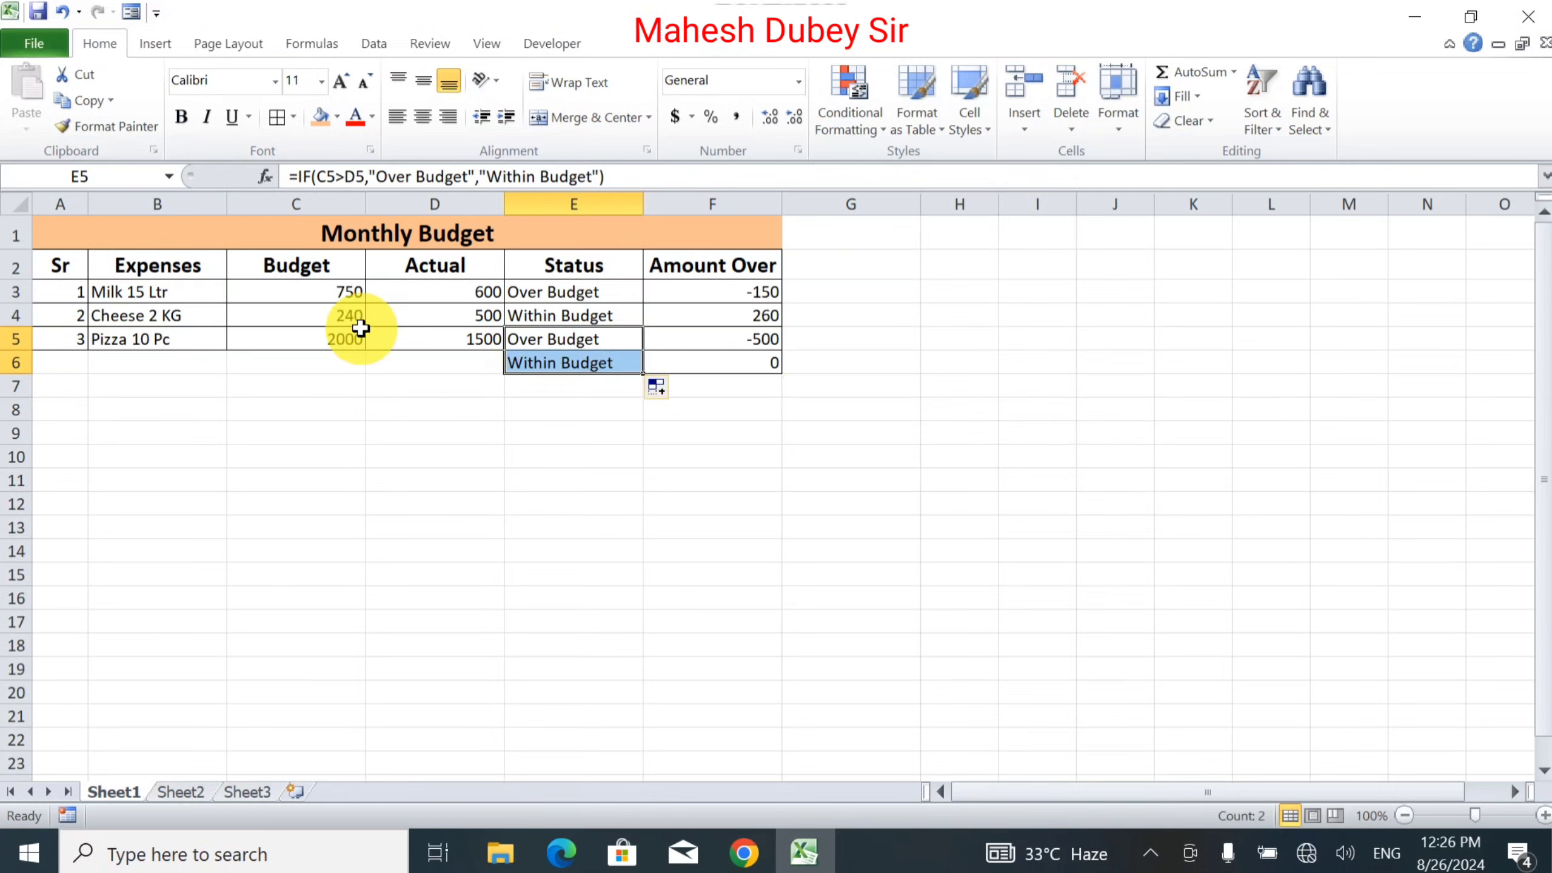
Start the fourth expense row with serial number 4 in A6 and "Car Booking 3" in B6
click(344, 341)
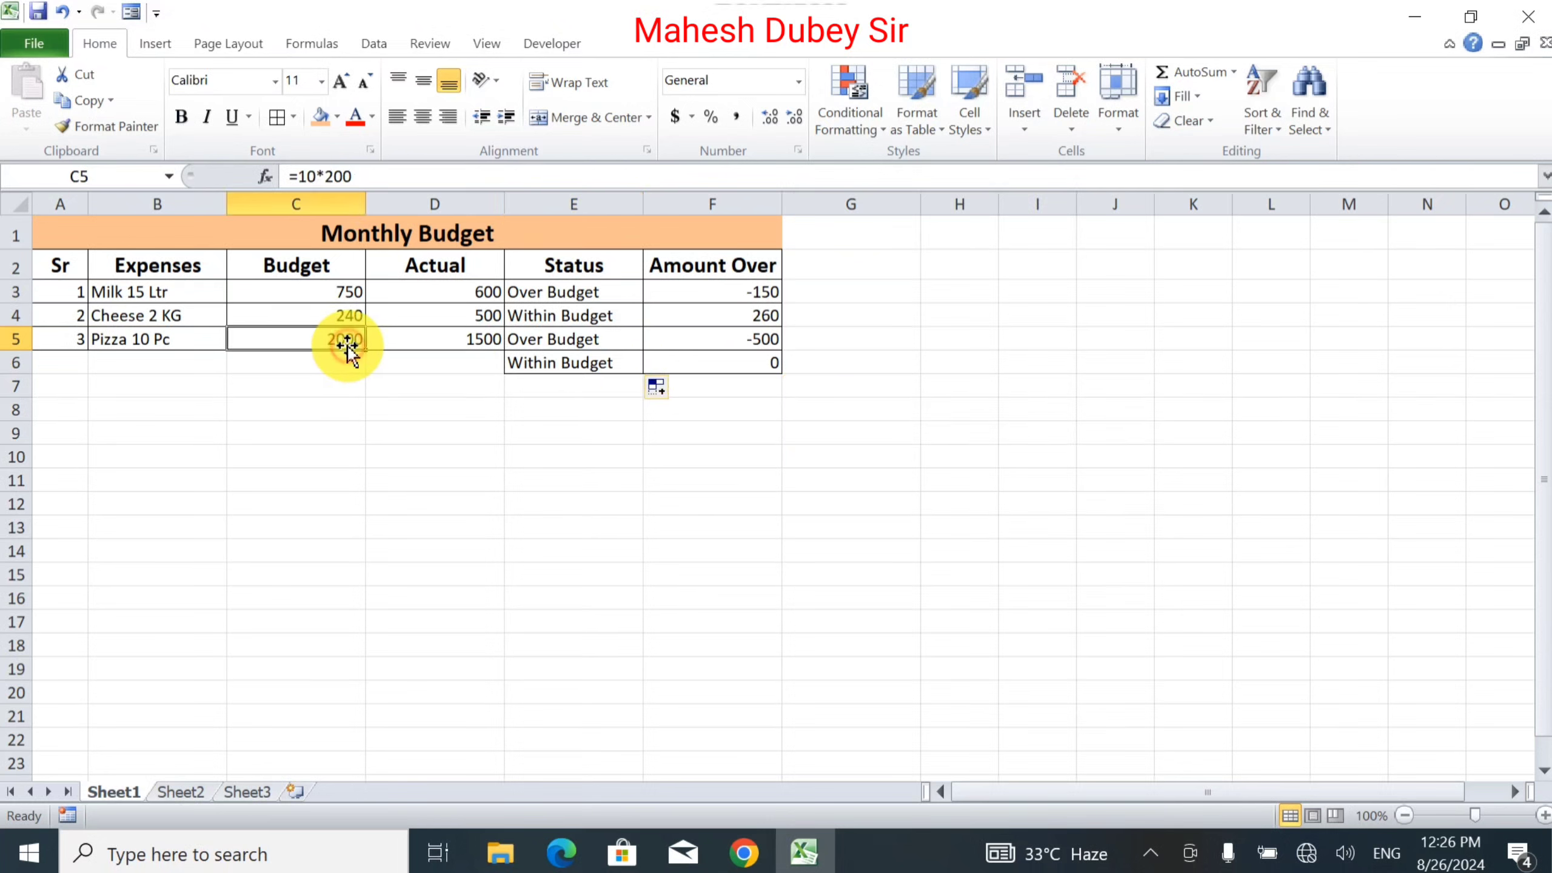
click(90, 360)
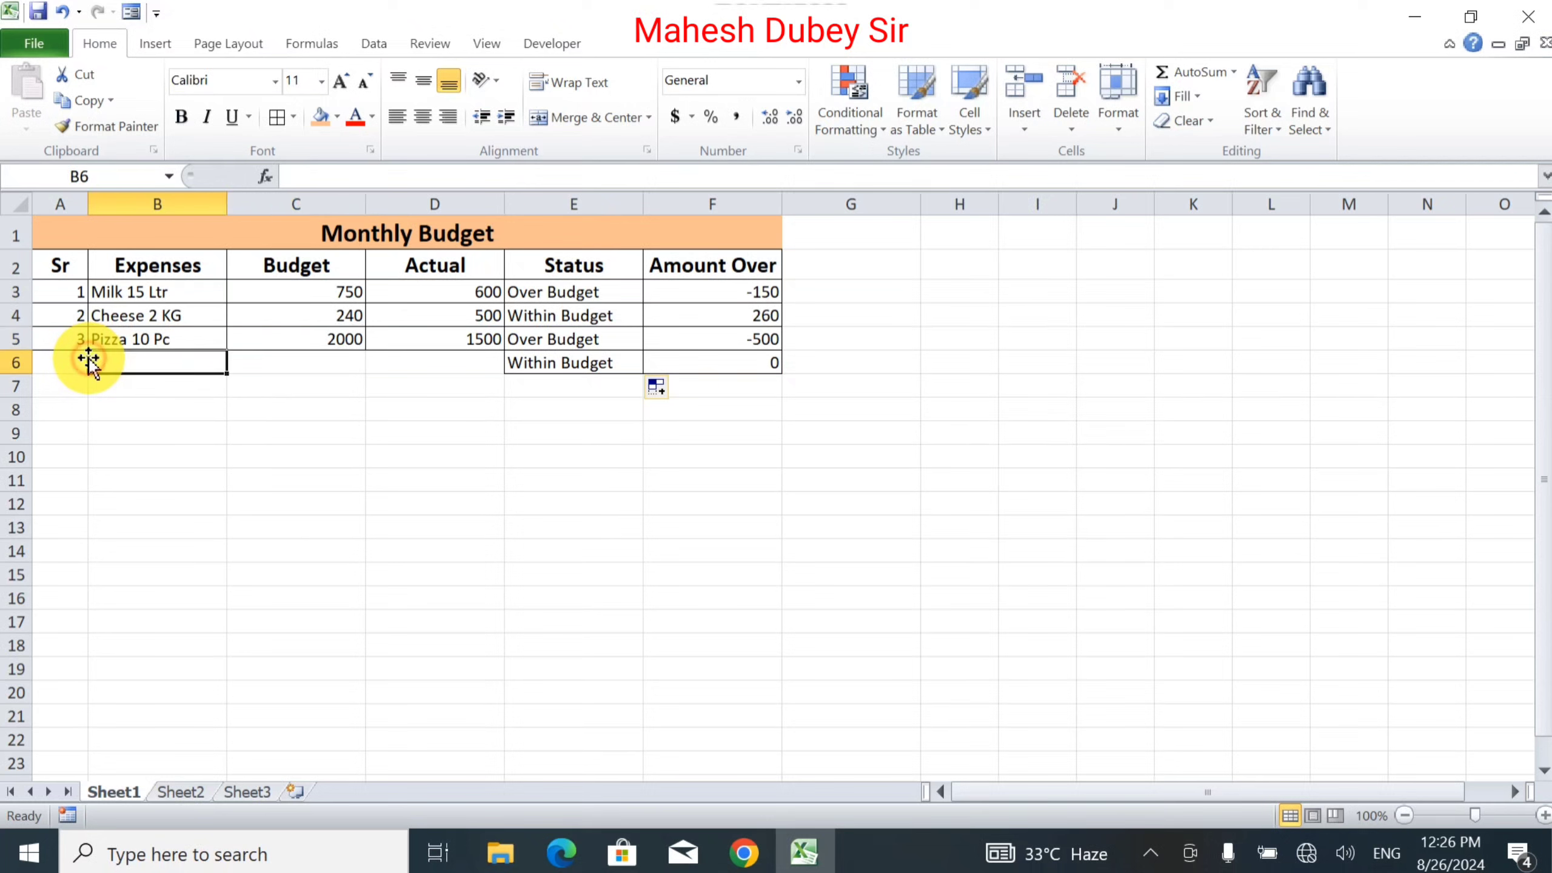
click(86, 361)
text(4)
key(Tab)
text(Ca)
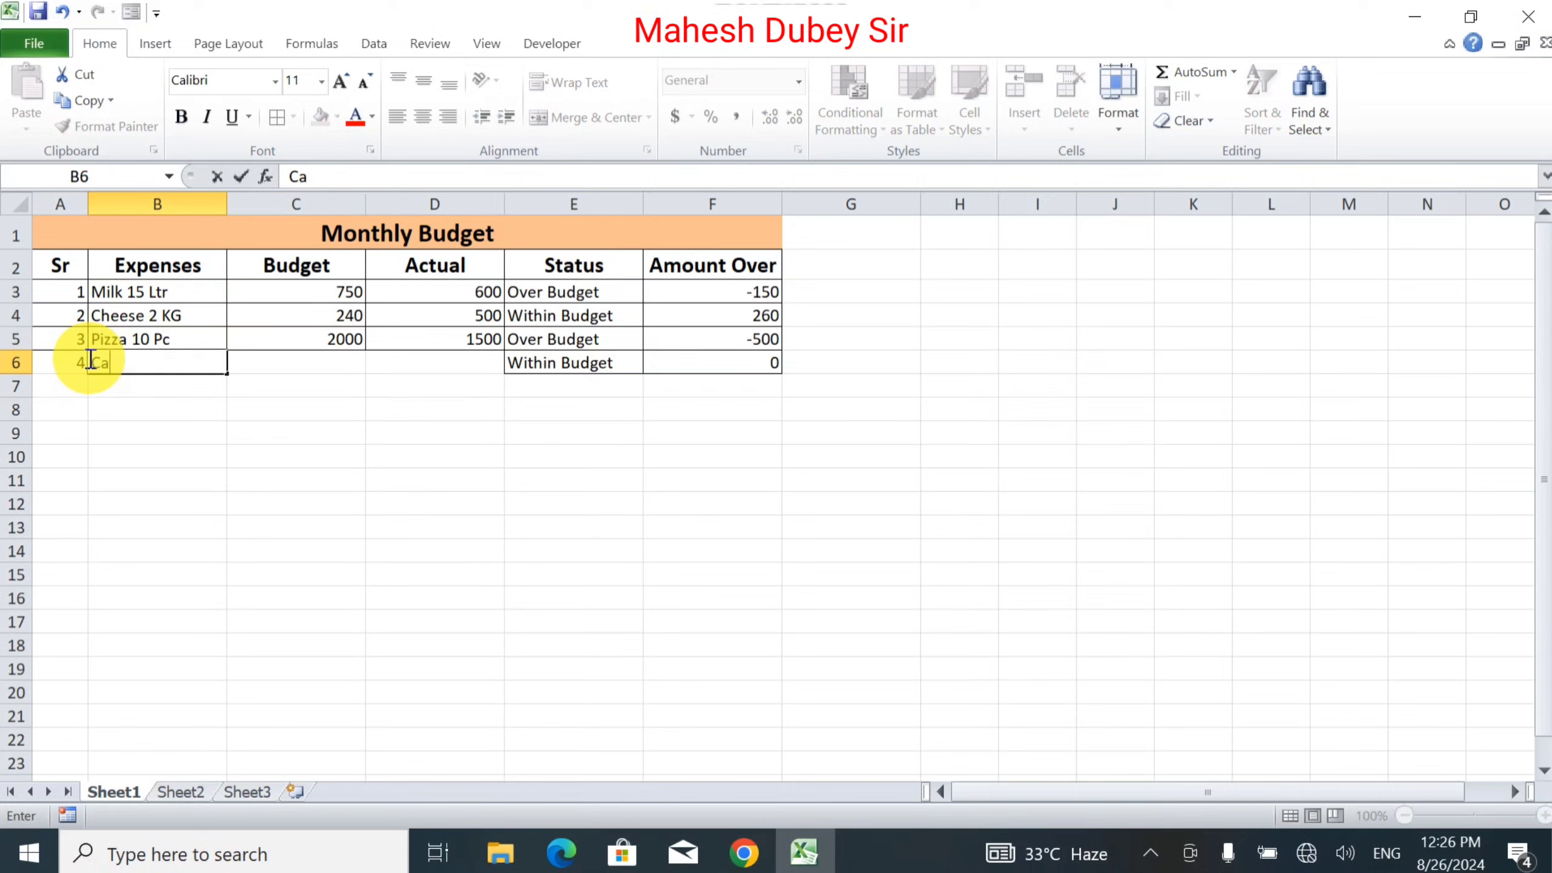
text(r Booking)
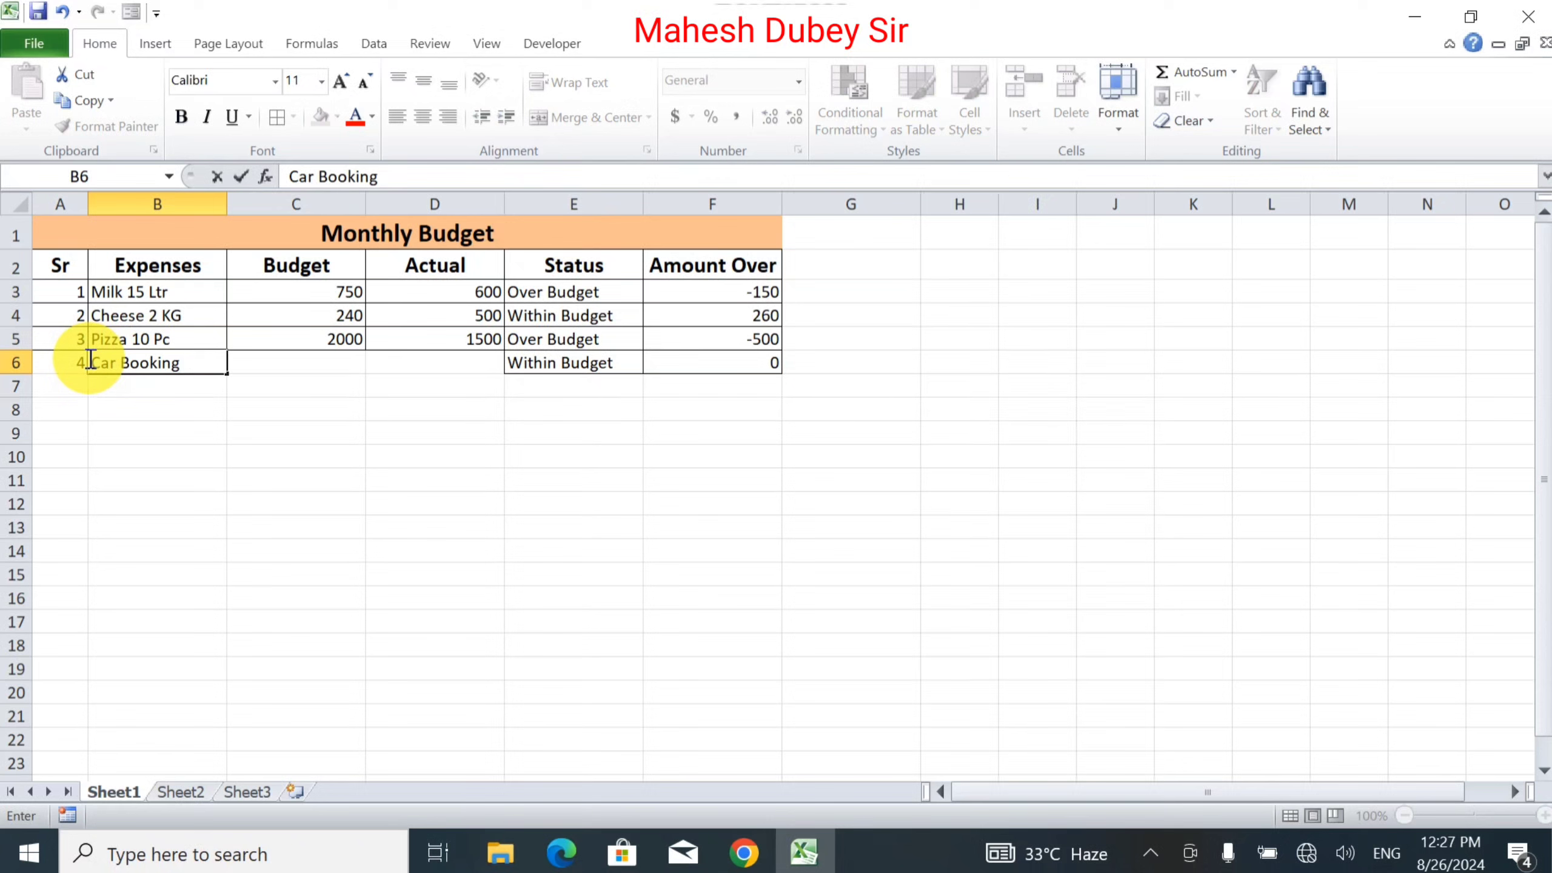
text( 3)
key(Tab)
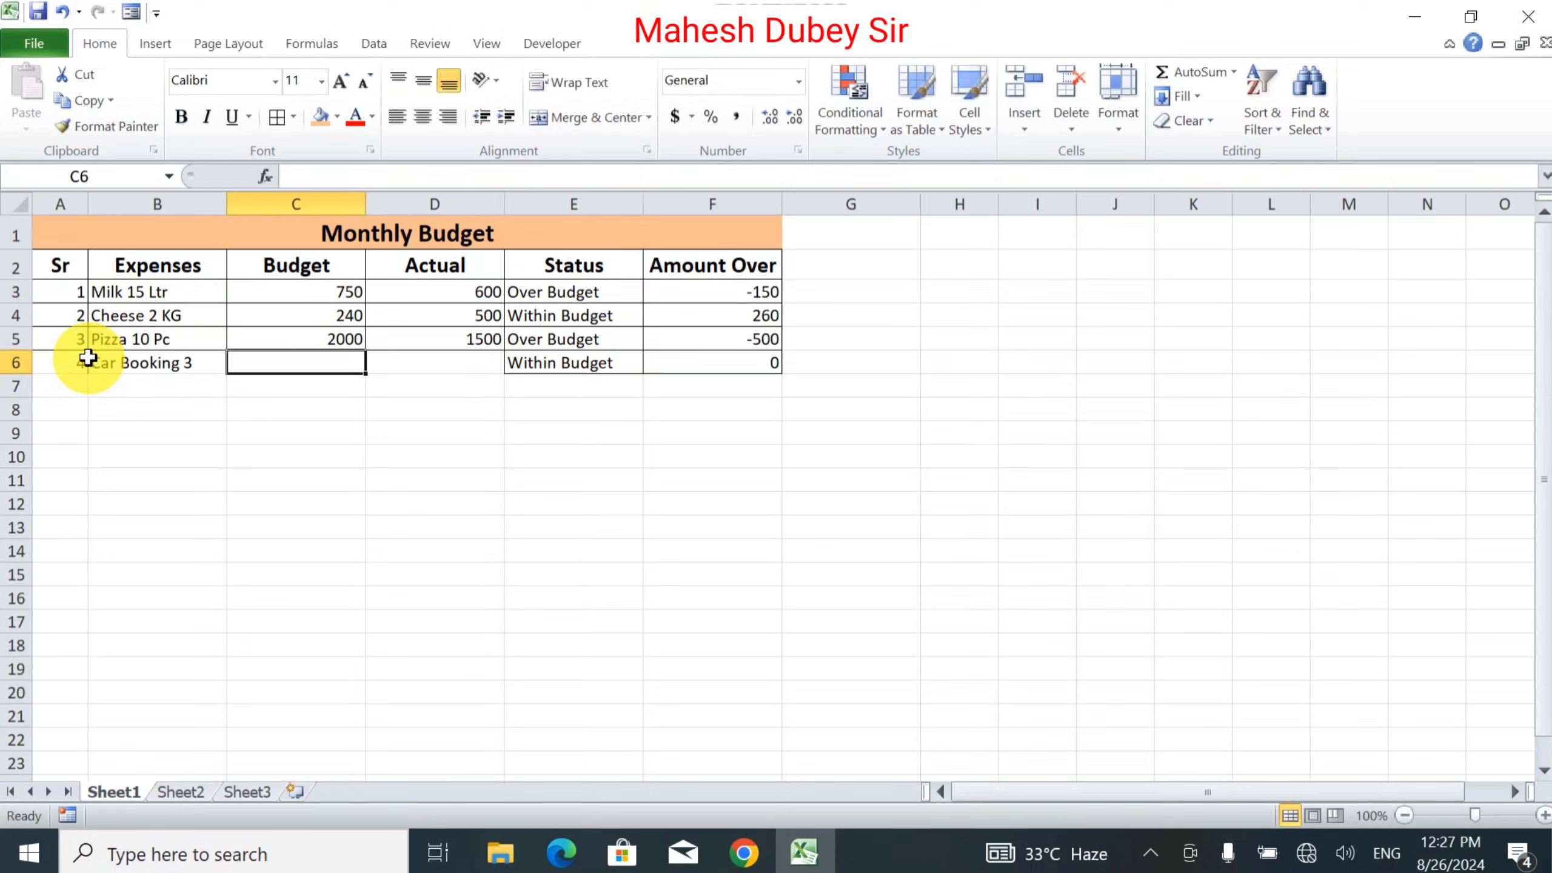
Complete the Car Booking row with a budget of =500*3 in C6 and an actual amount of 1500 in D6
text(=)
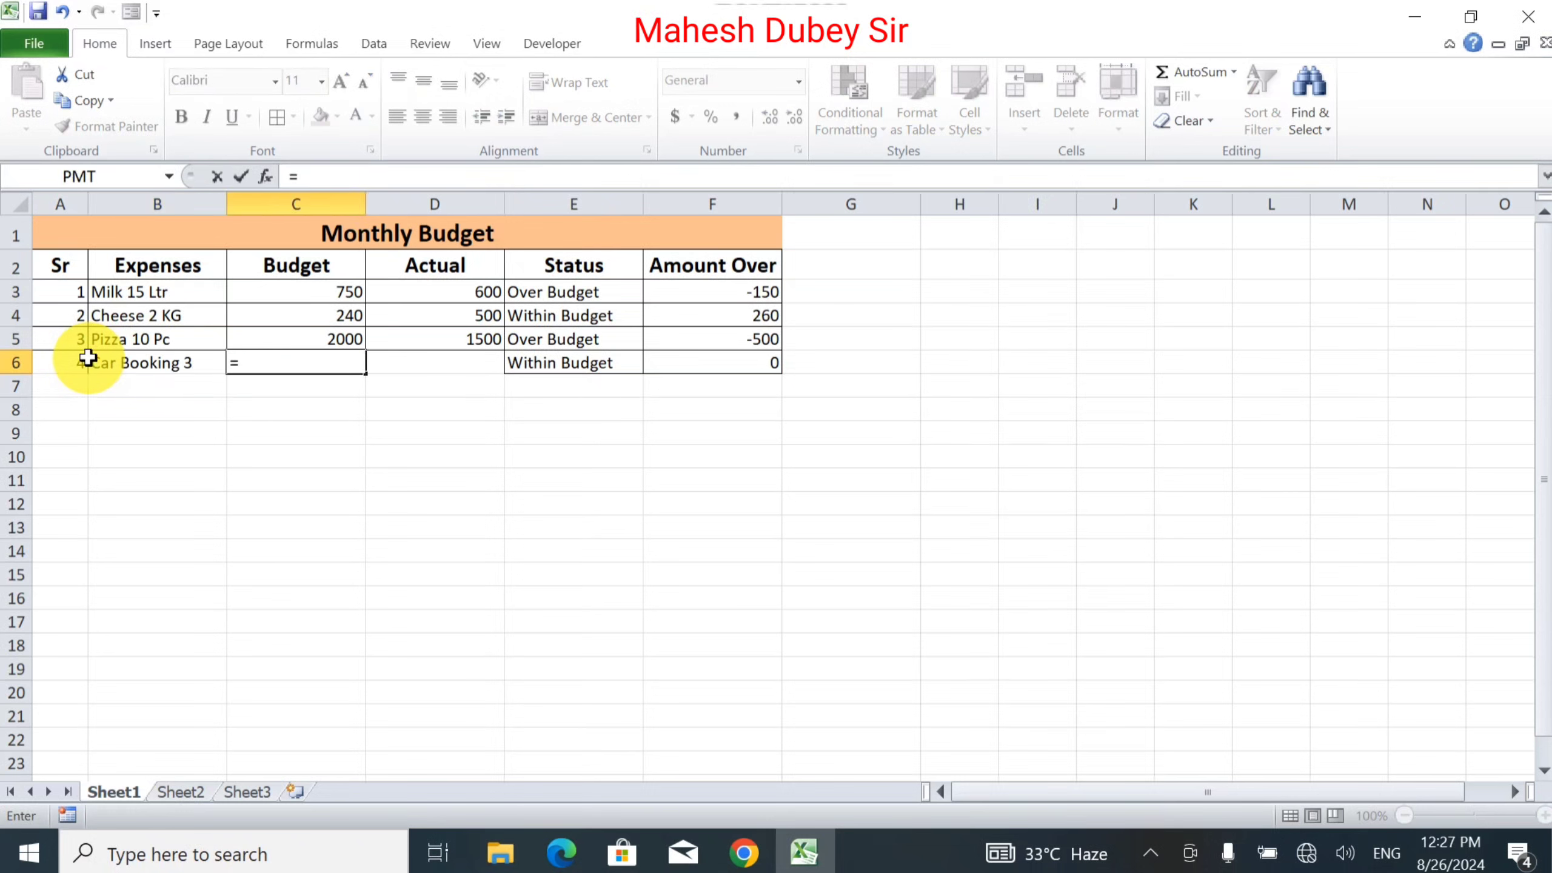
text(500*3)
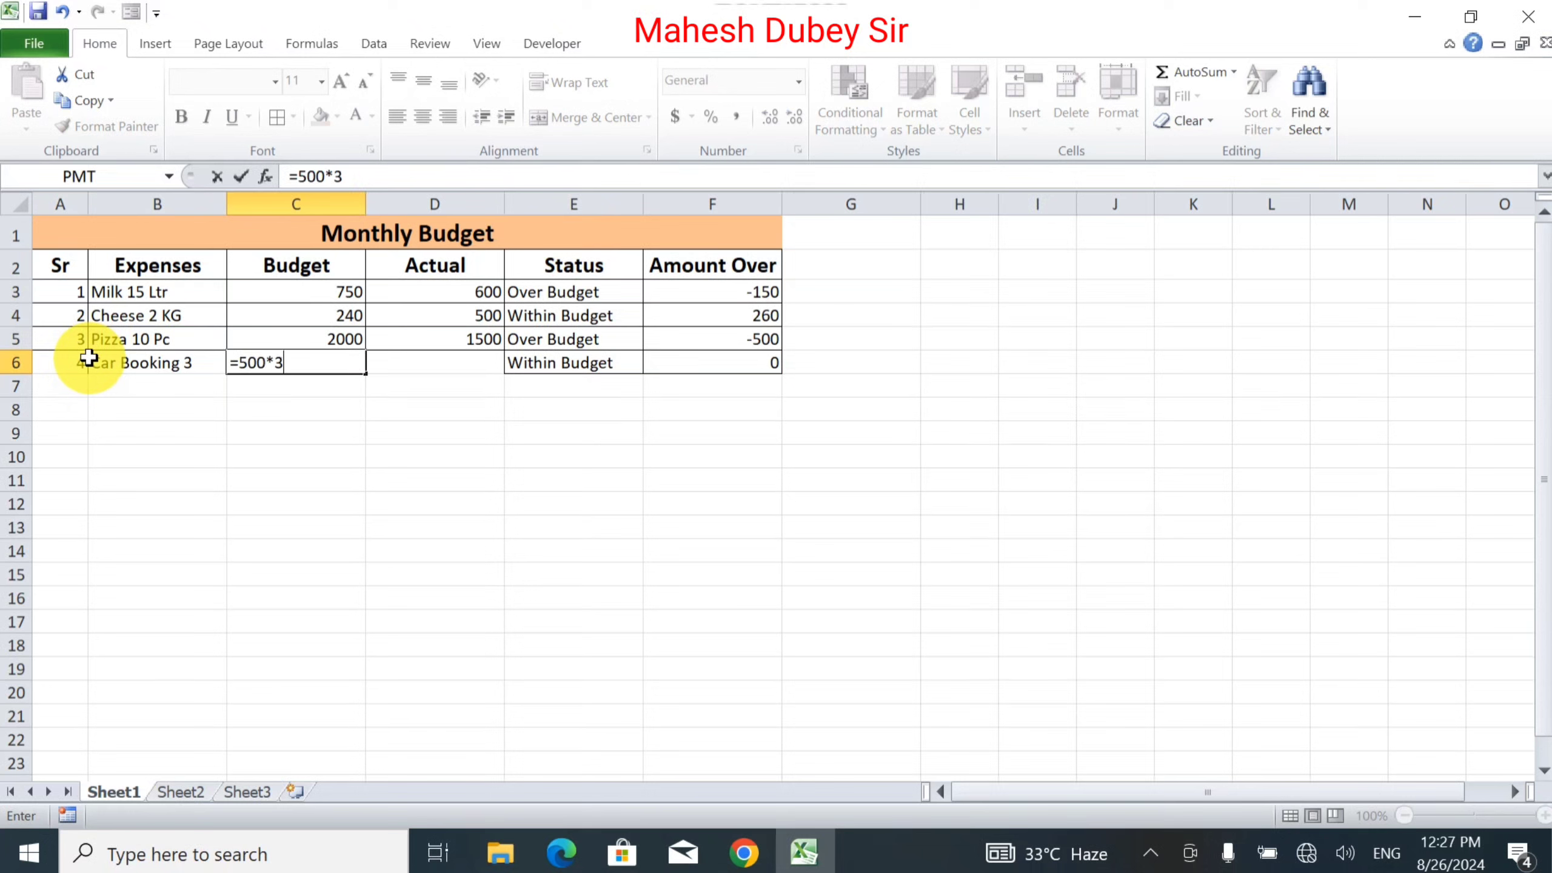
key(Tab)
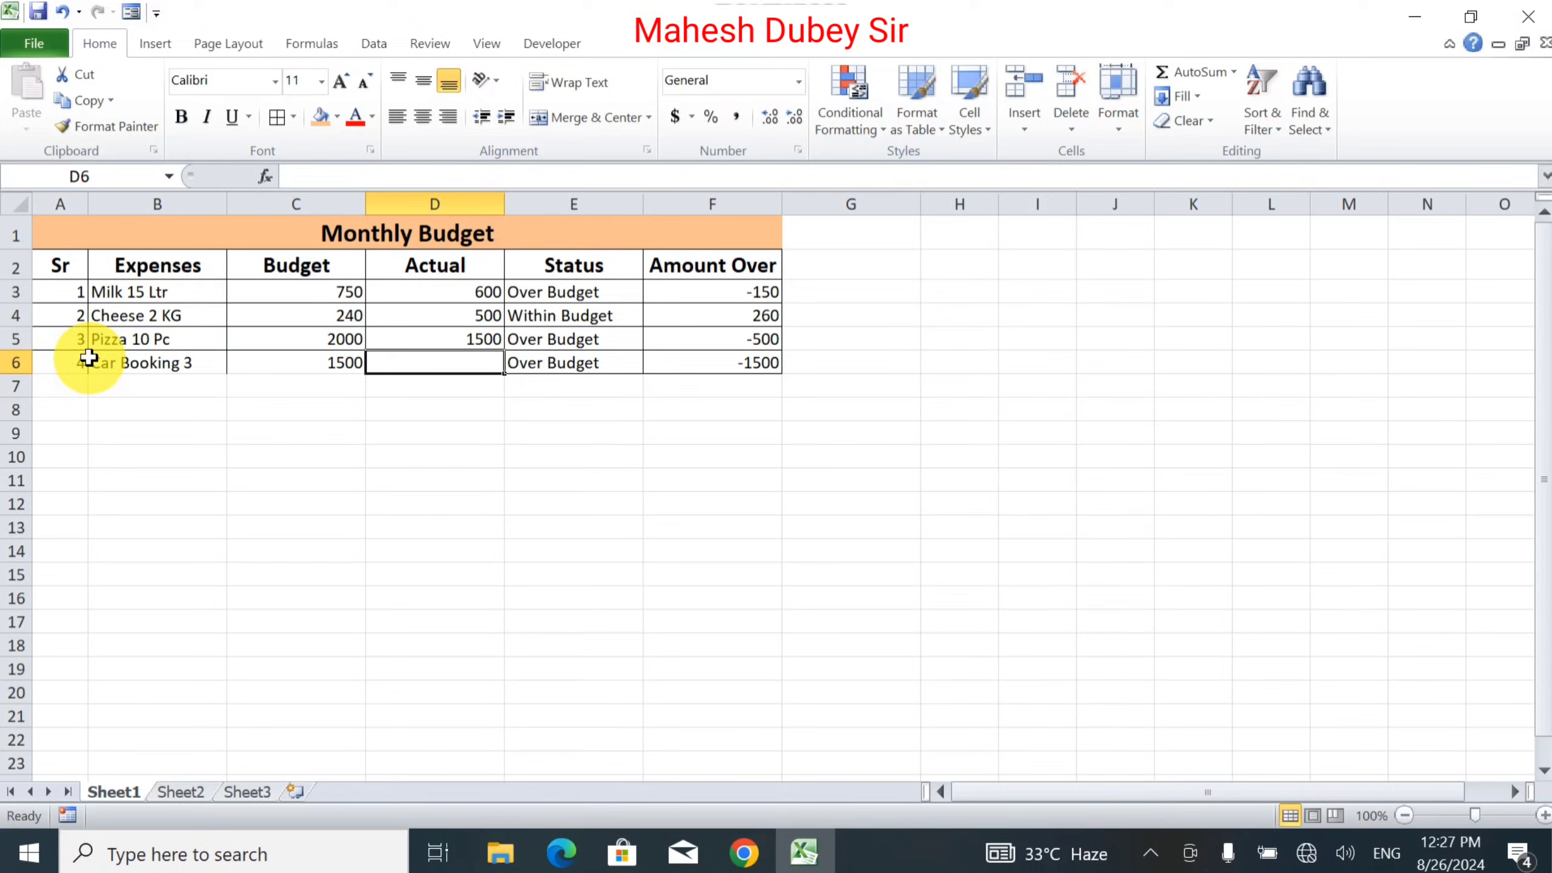
text(50)
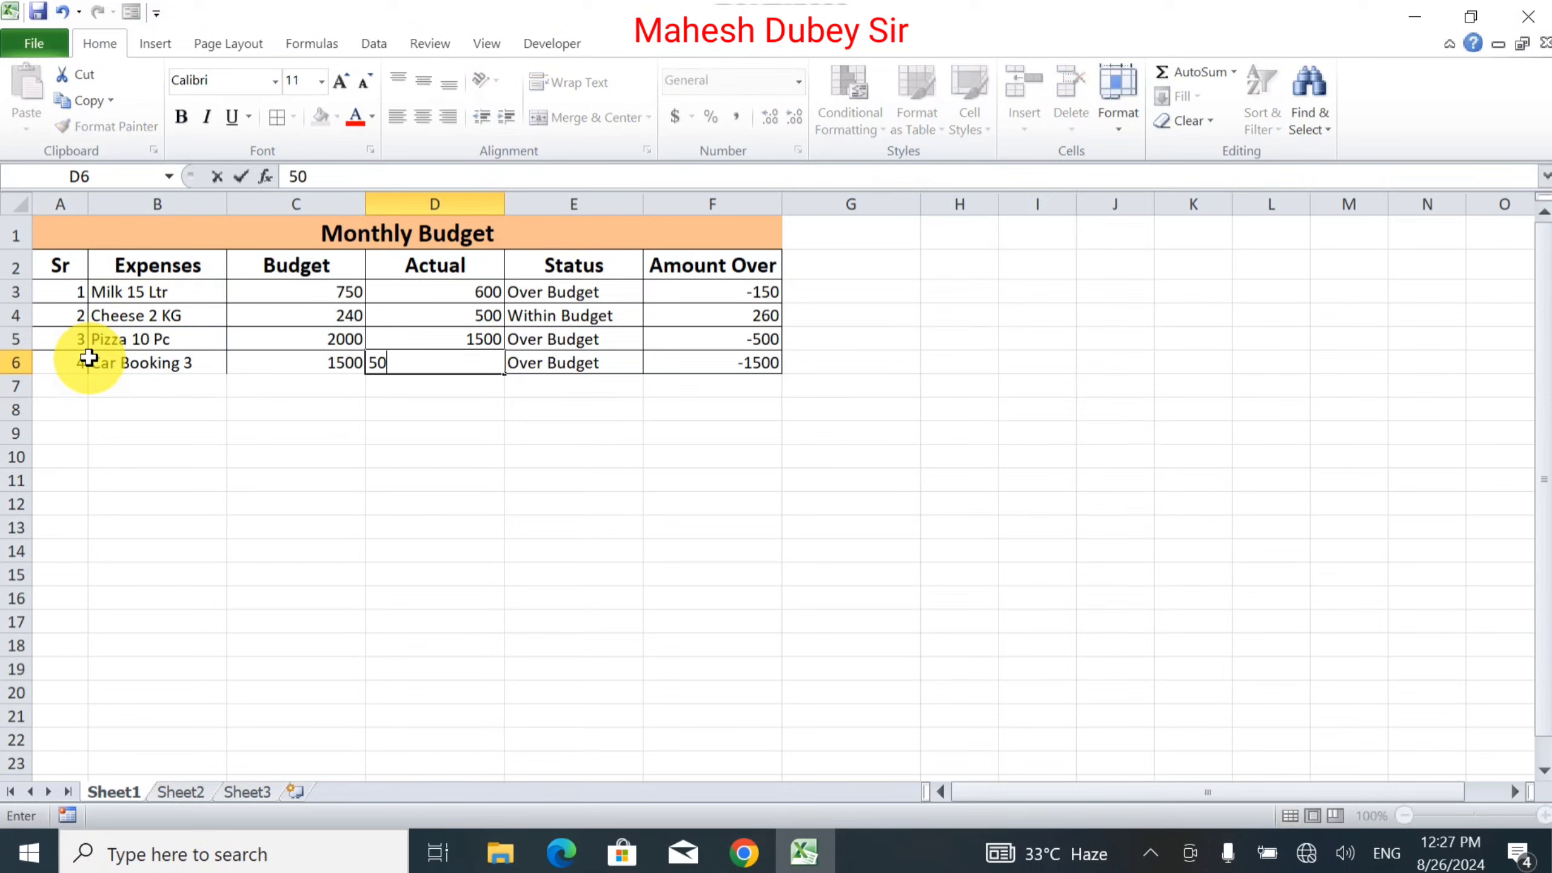
key(BackSpace)
key(BackSpace)
text(1500)
key(Return)
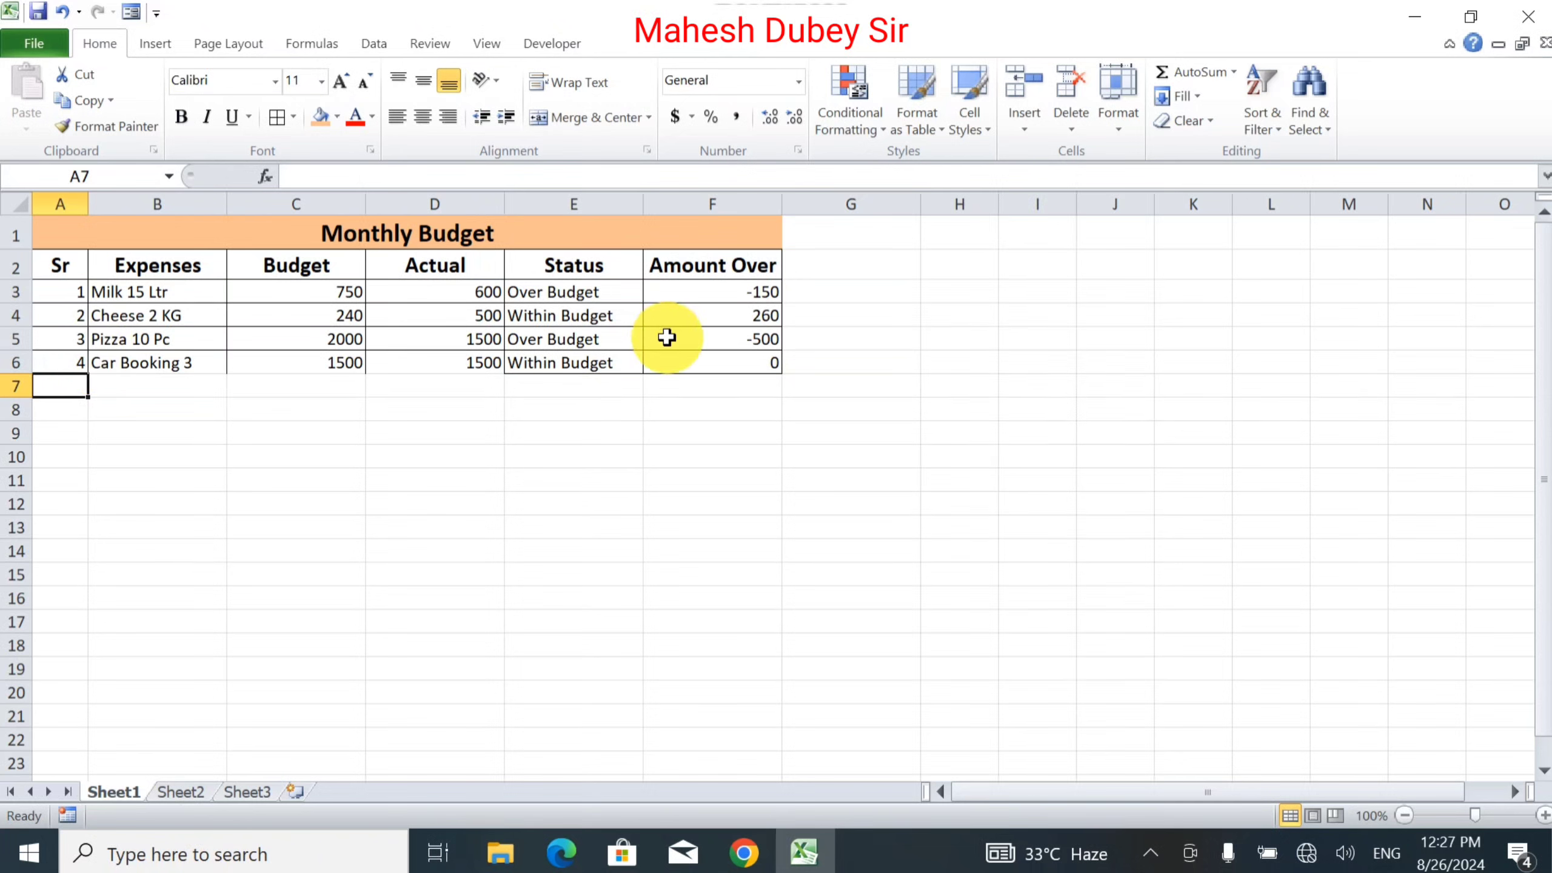
Centre the budget and actual amounts in C3:D6 horizontally and align them to the middle vertically
drag(680, 358, 63, 262)
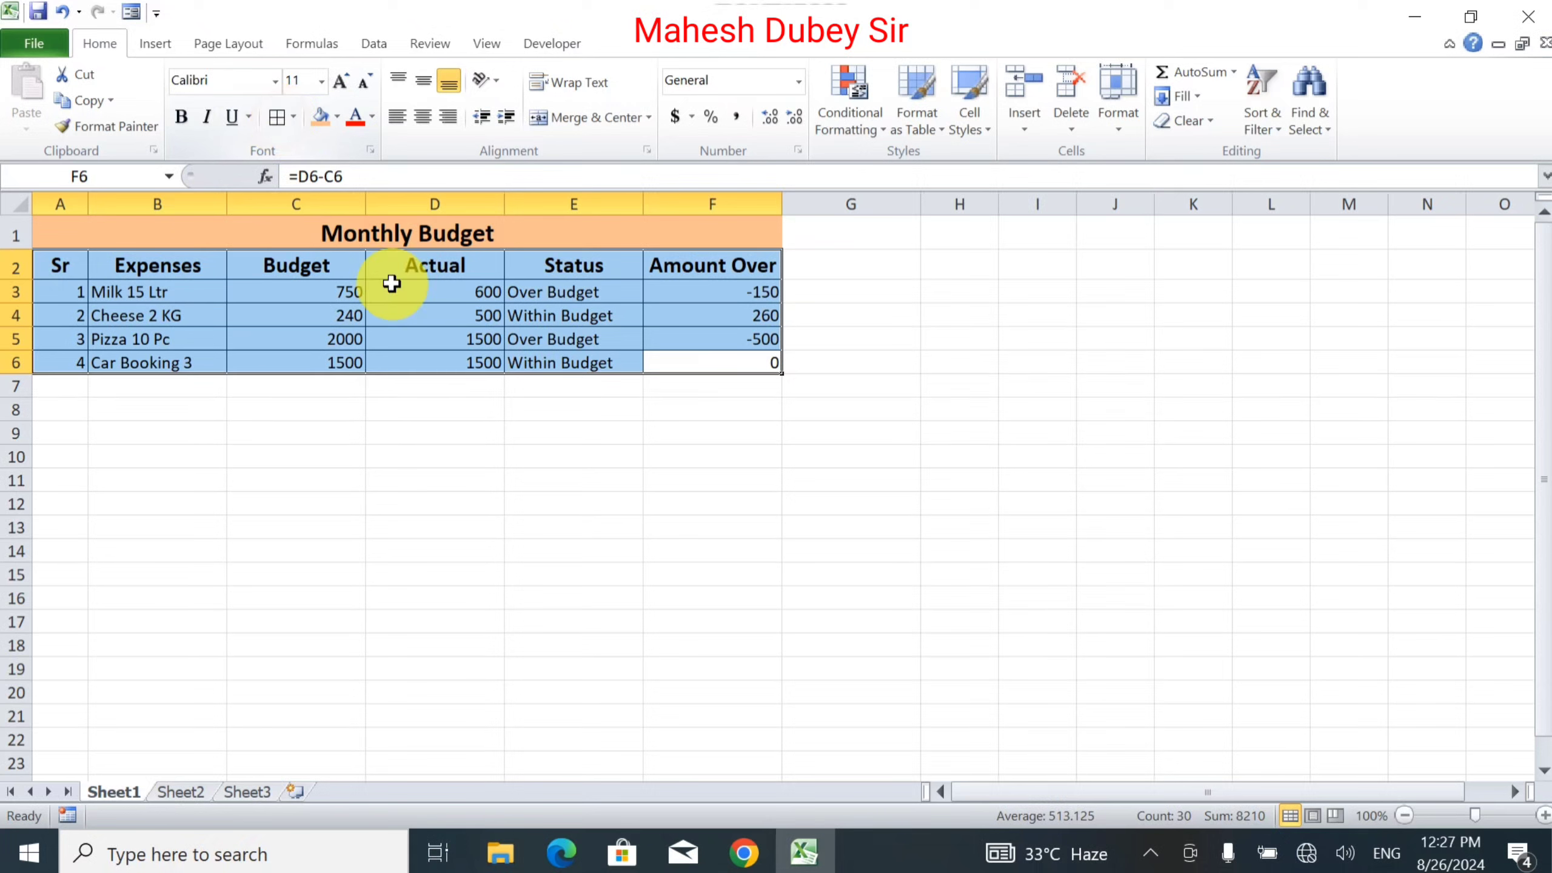
click(459, 360)
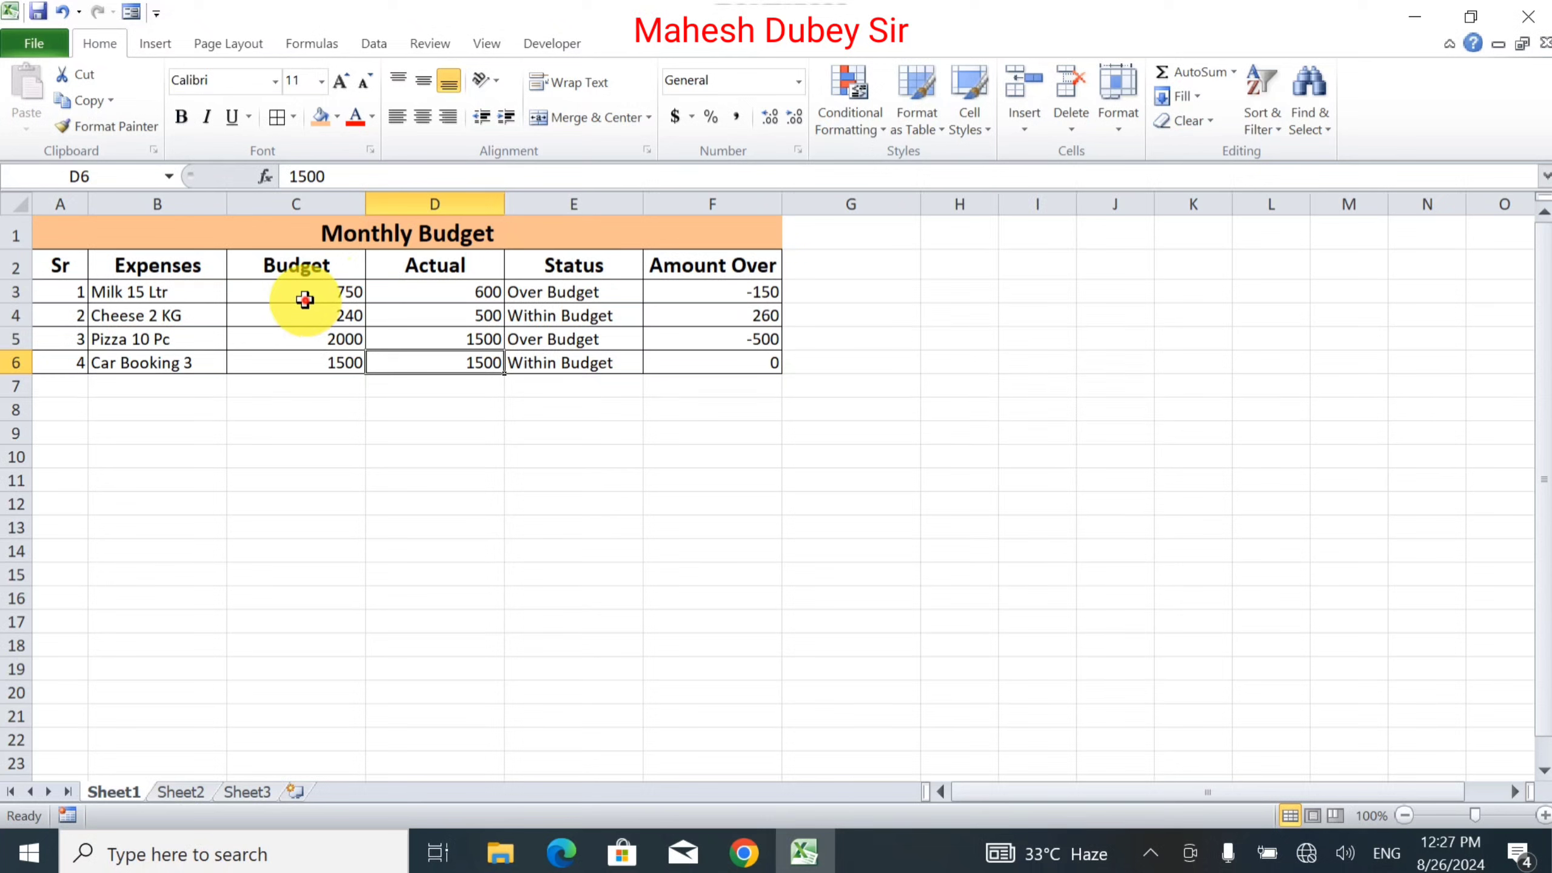
drag(305, 296, 411, 356)
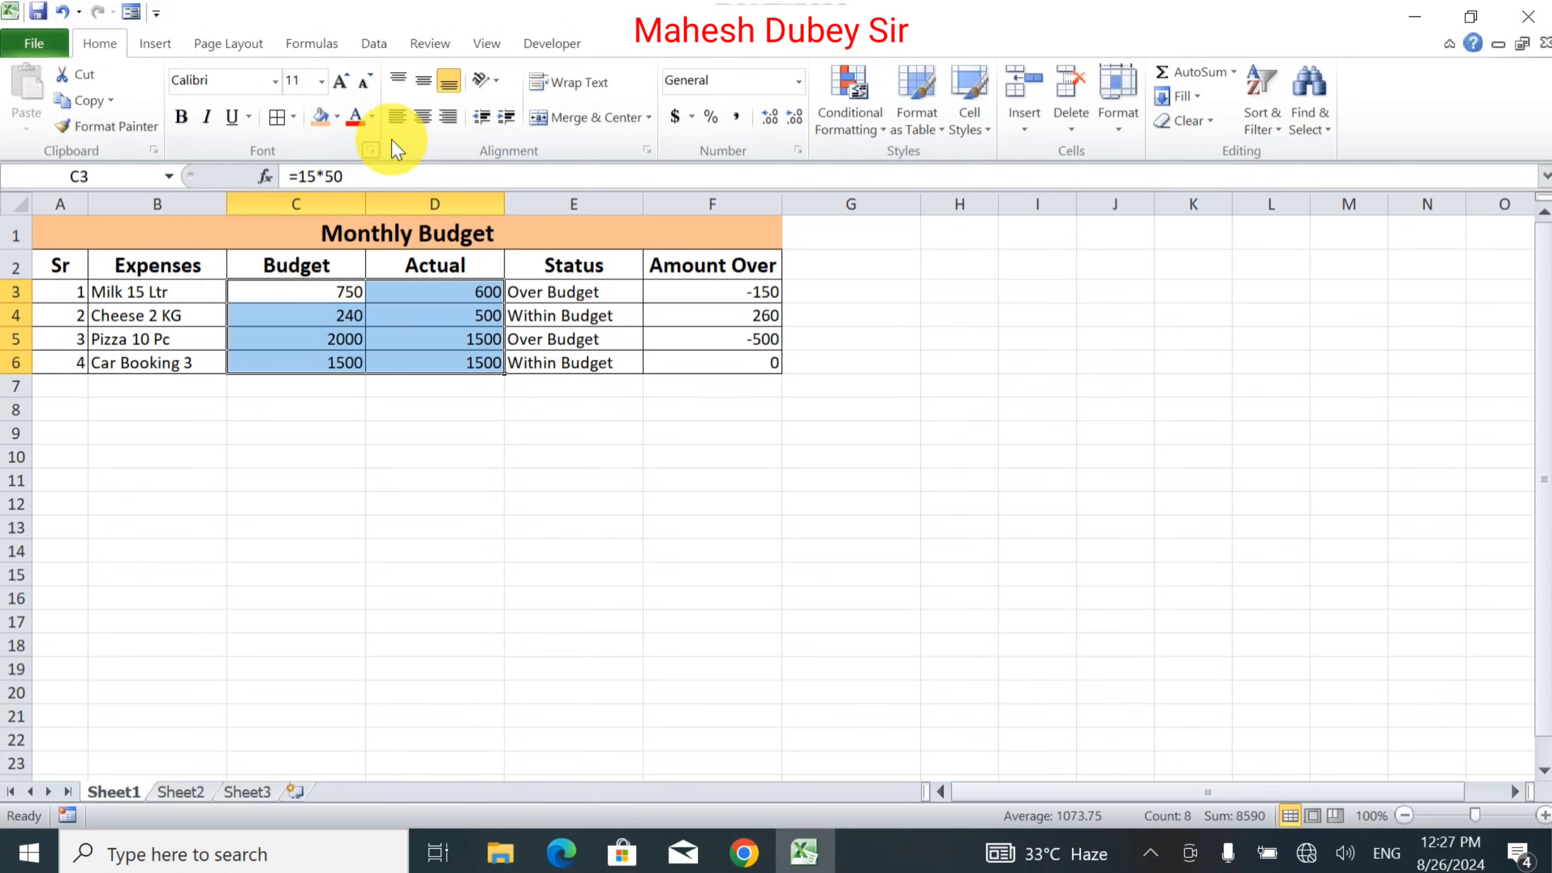
click(433, 114)
click(422, 82)
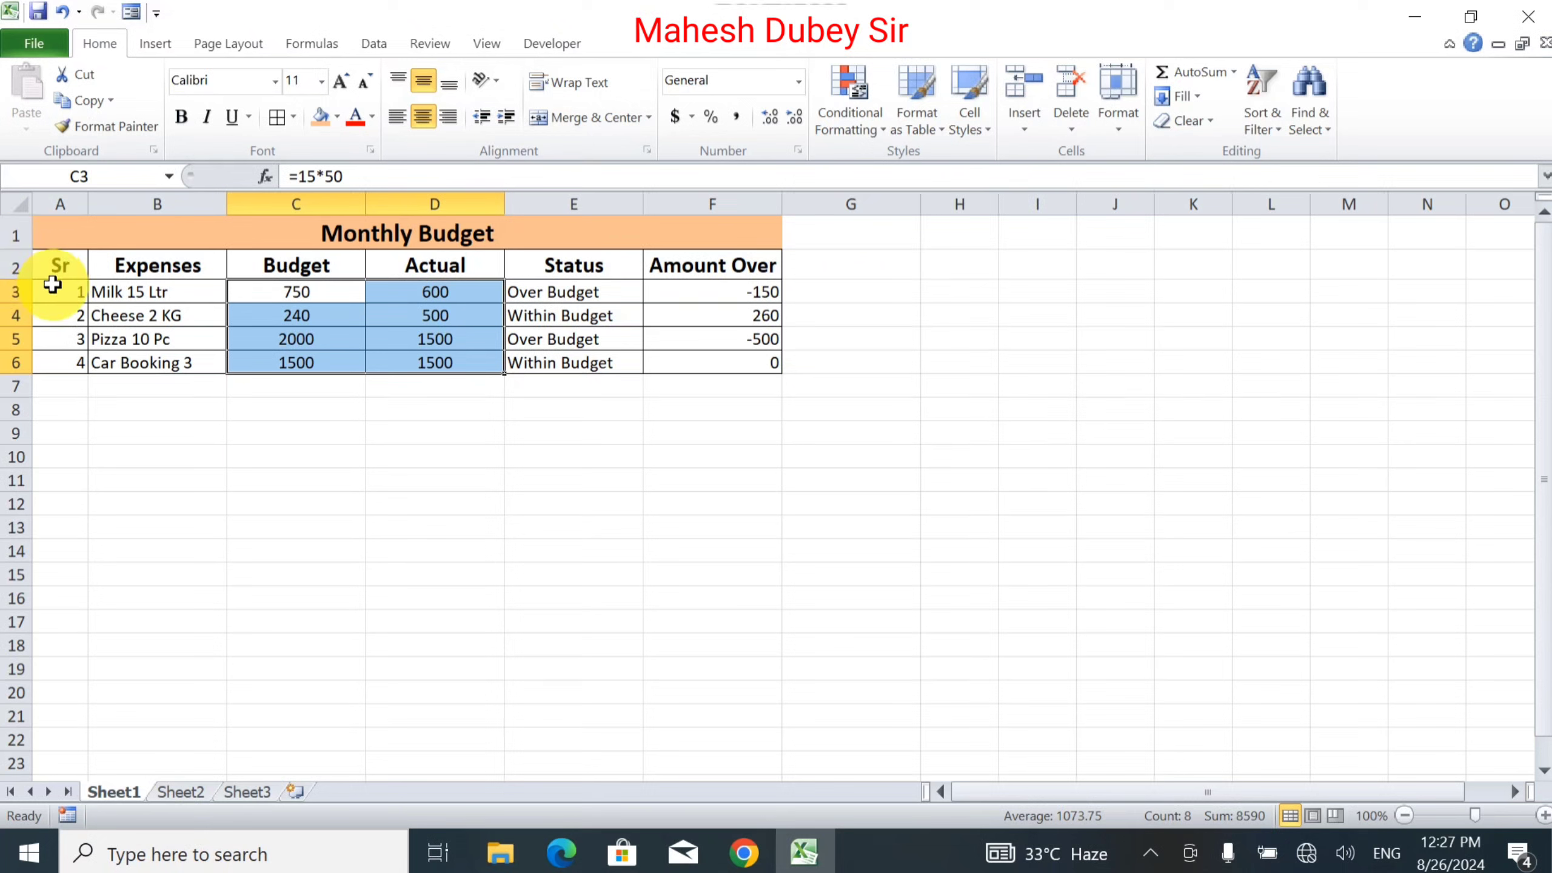
Centre the serial numbers in A3:A6 horizontally
drag(58, 291, 61, 363)
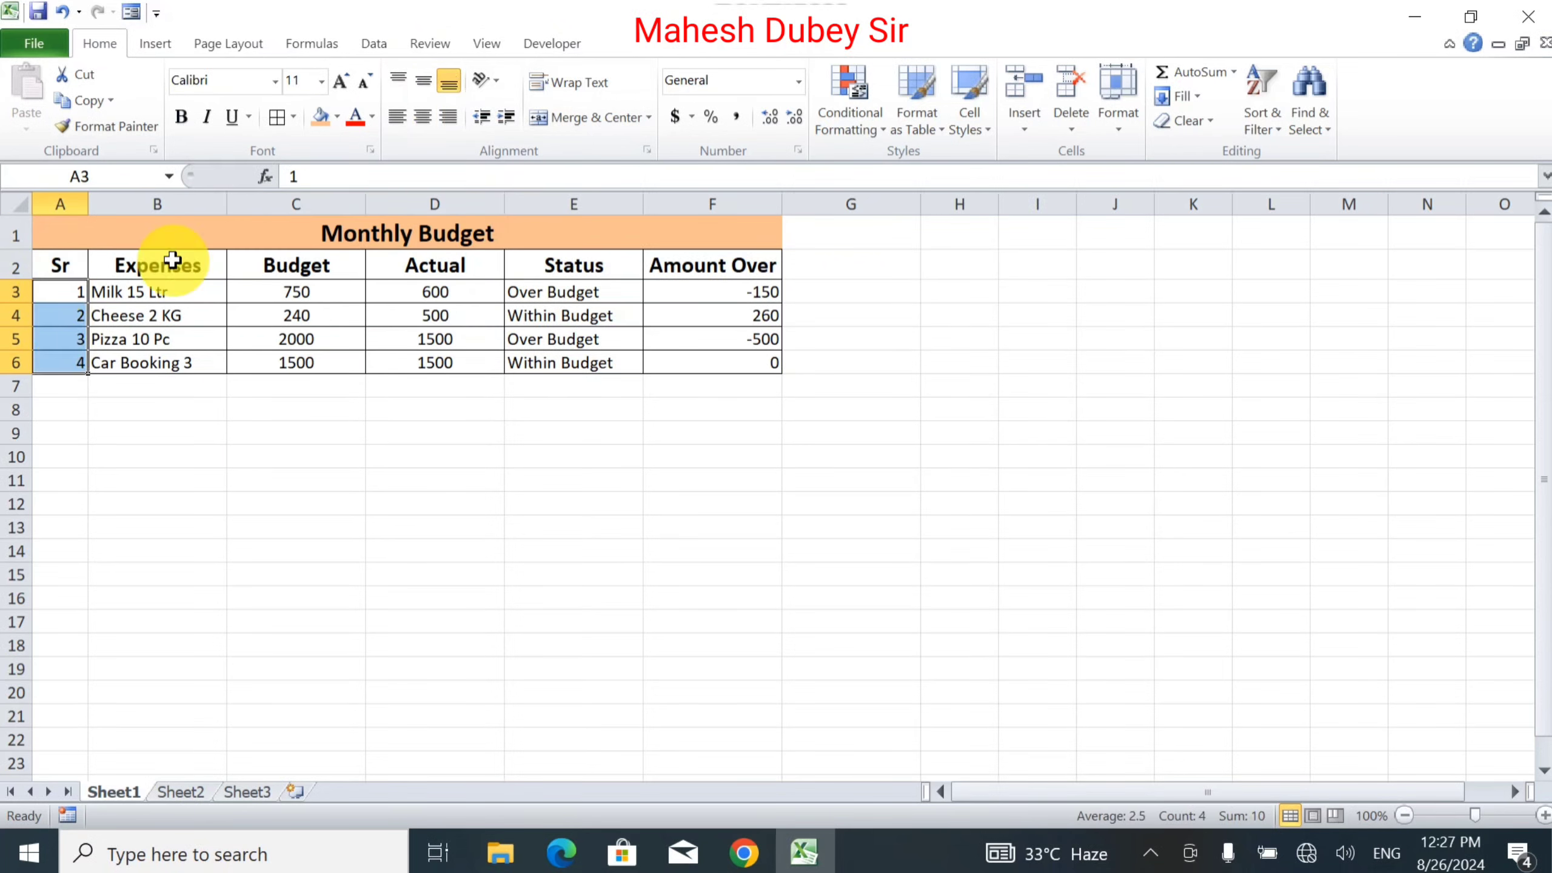
click(419, 116)
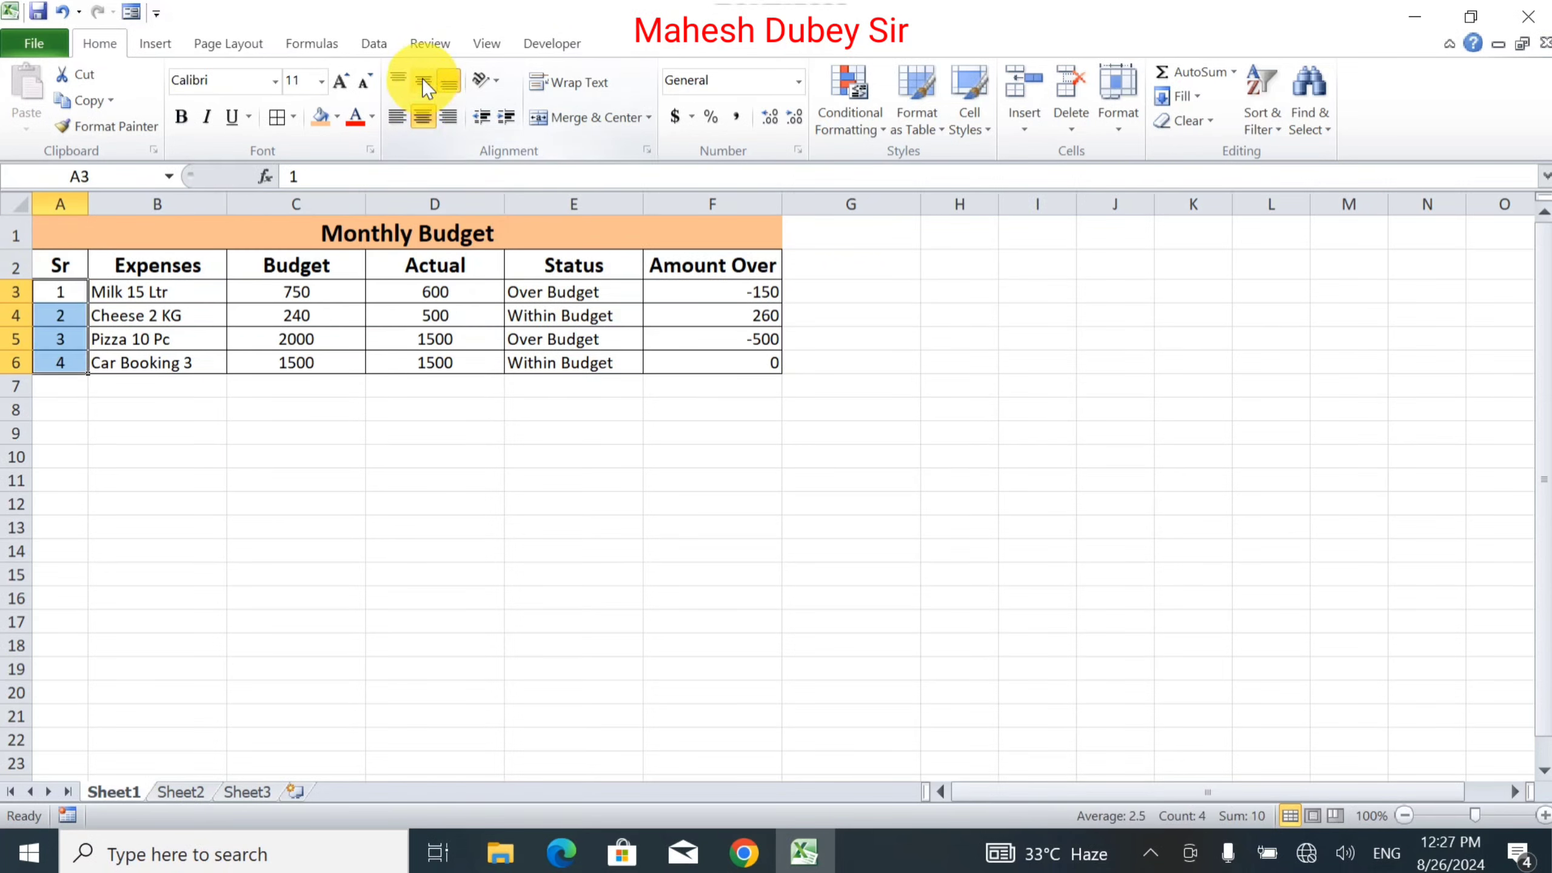